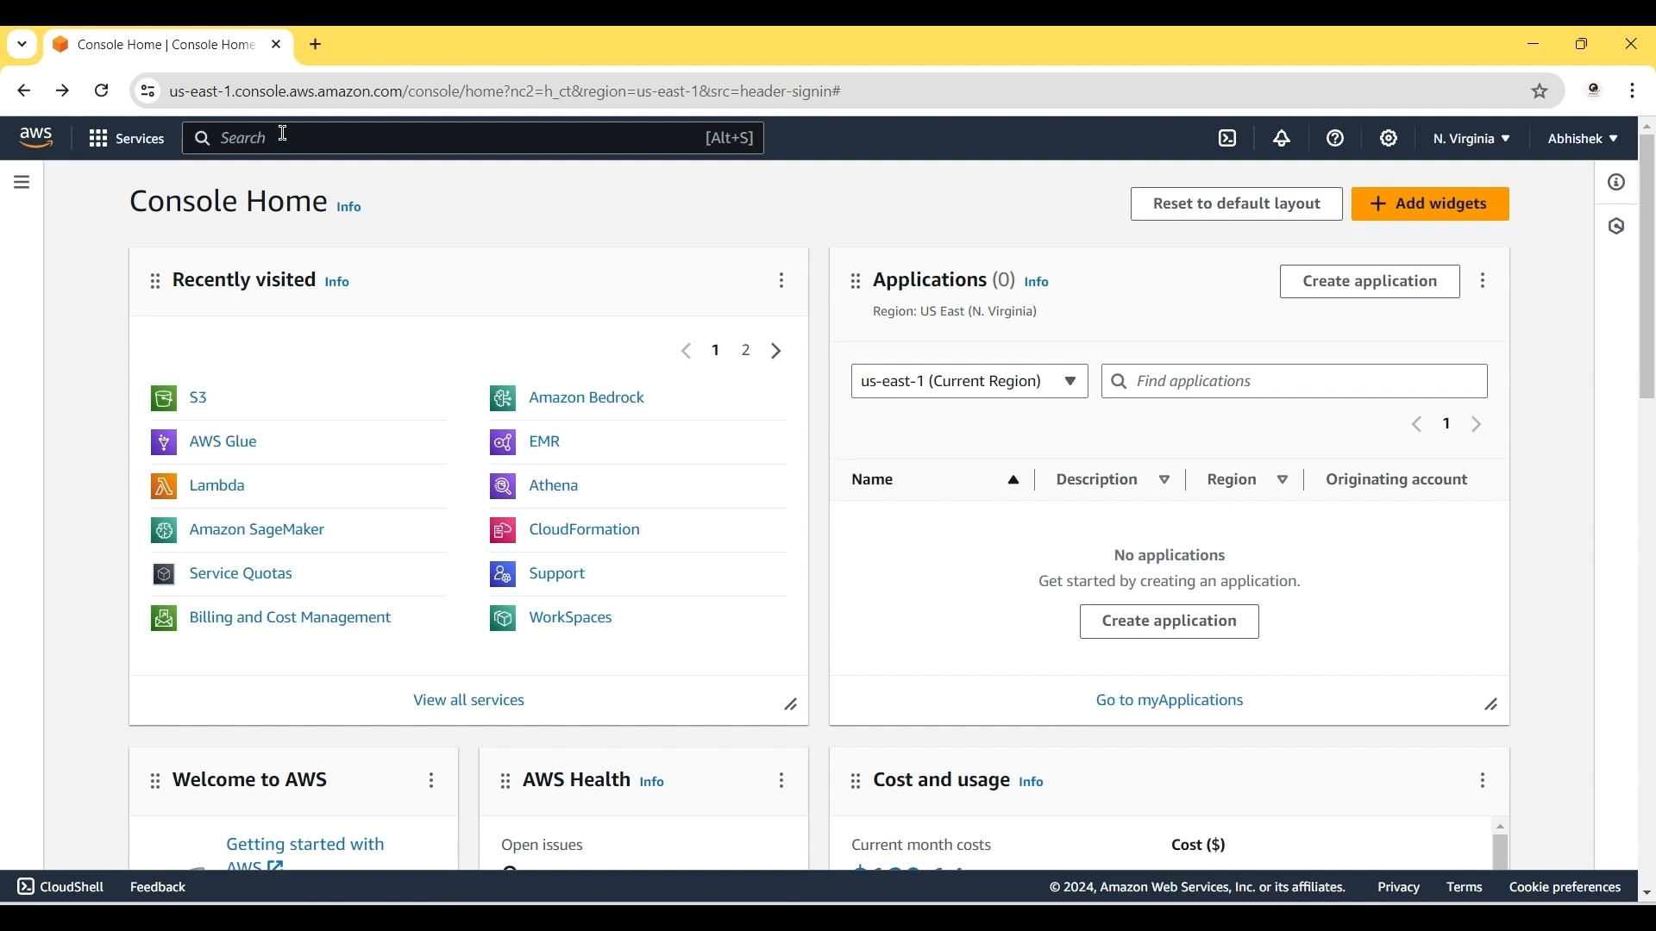
Step: Search the console for s3 and open the Amazon S3 service
click(285, 136)
text(s3)
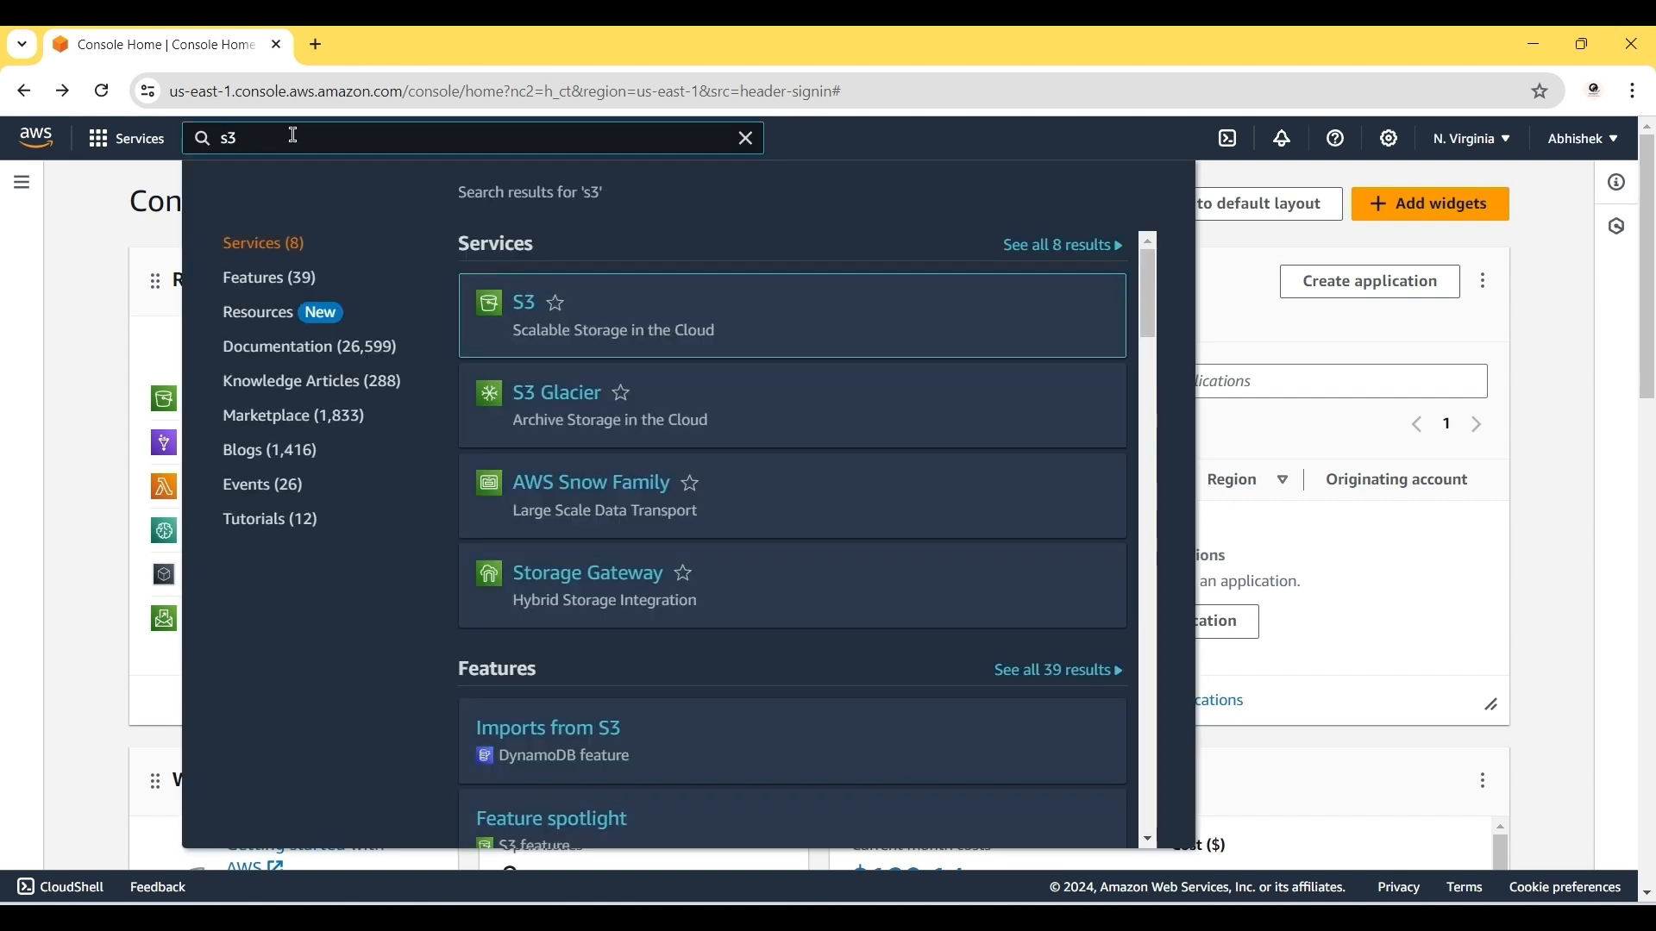
click(523, 304)
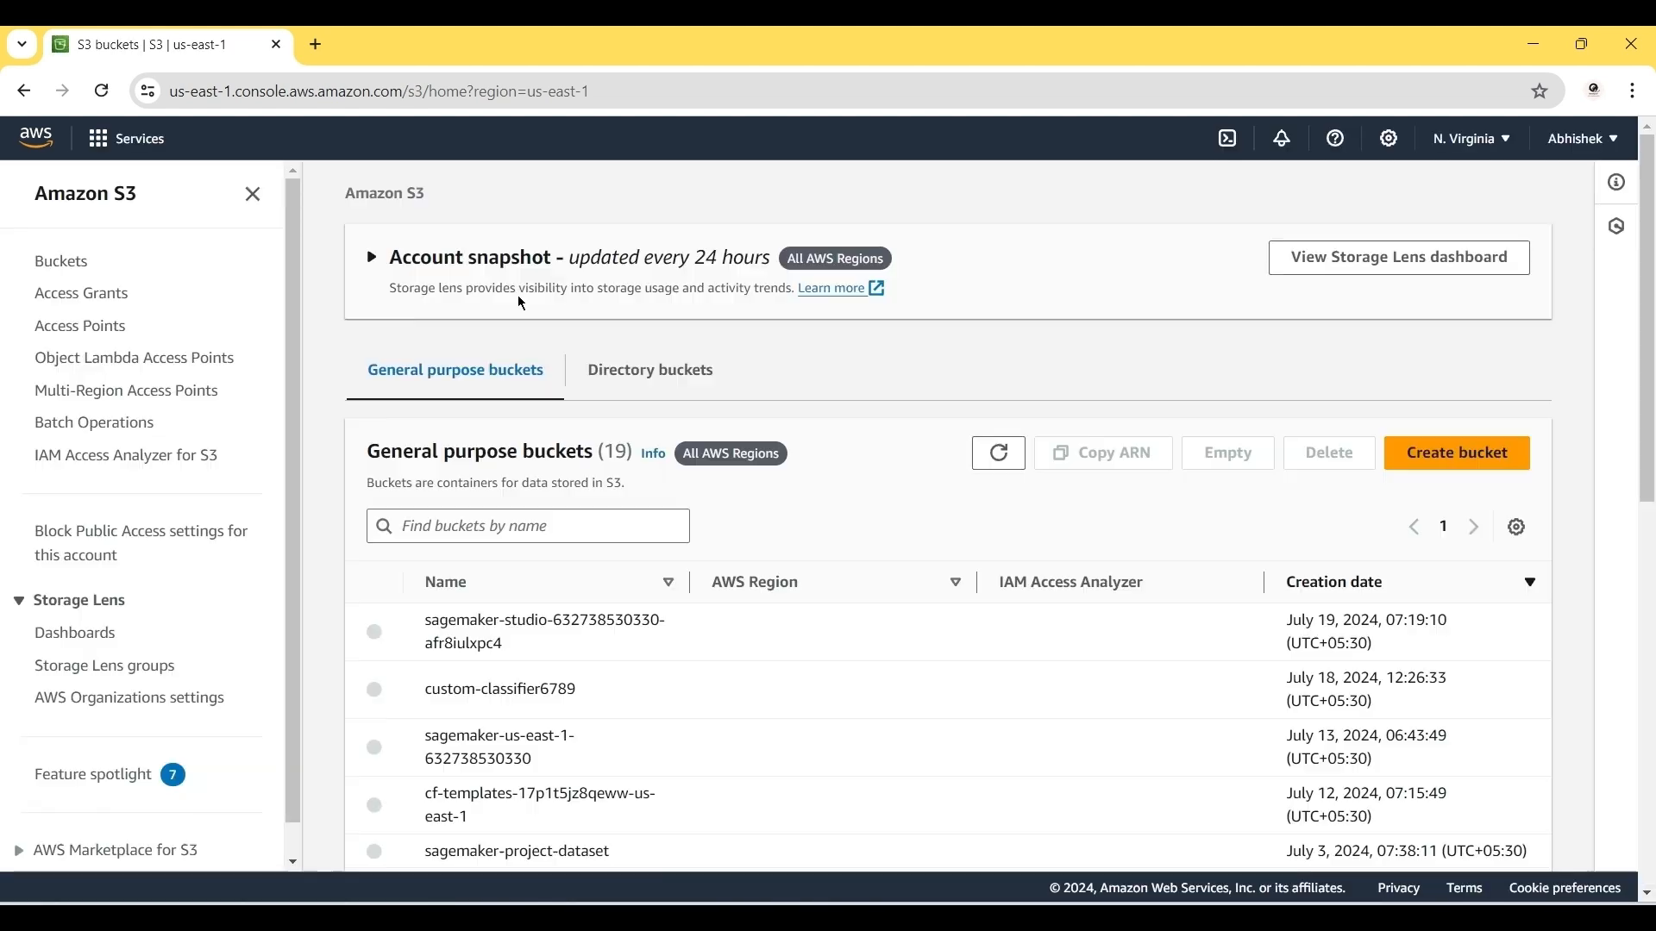
Step: Create the bucket custom-crawler007 with Block all public access unchecked
click(1427, 464)
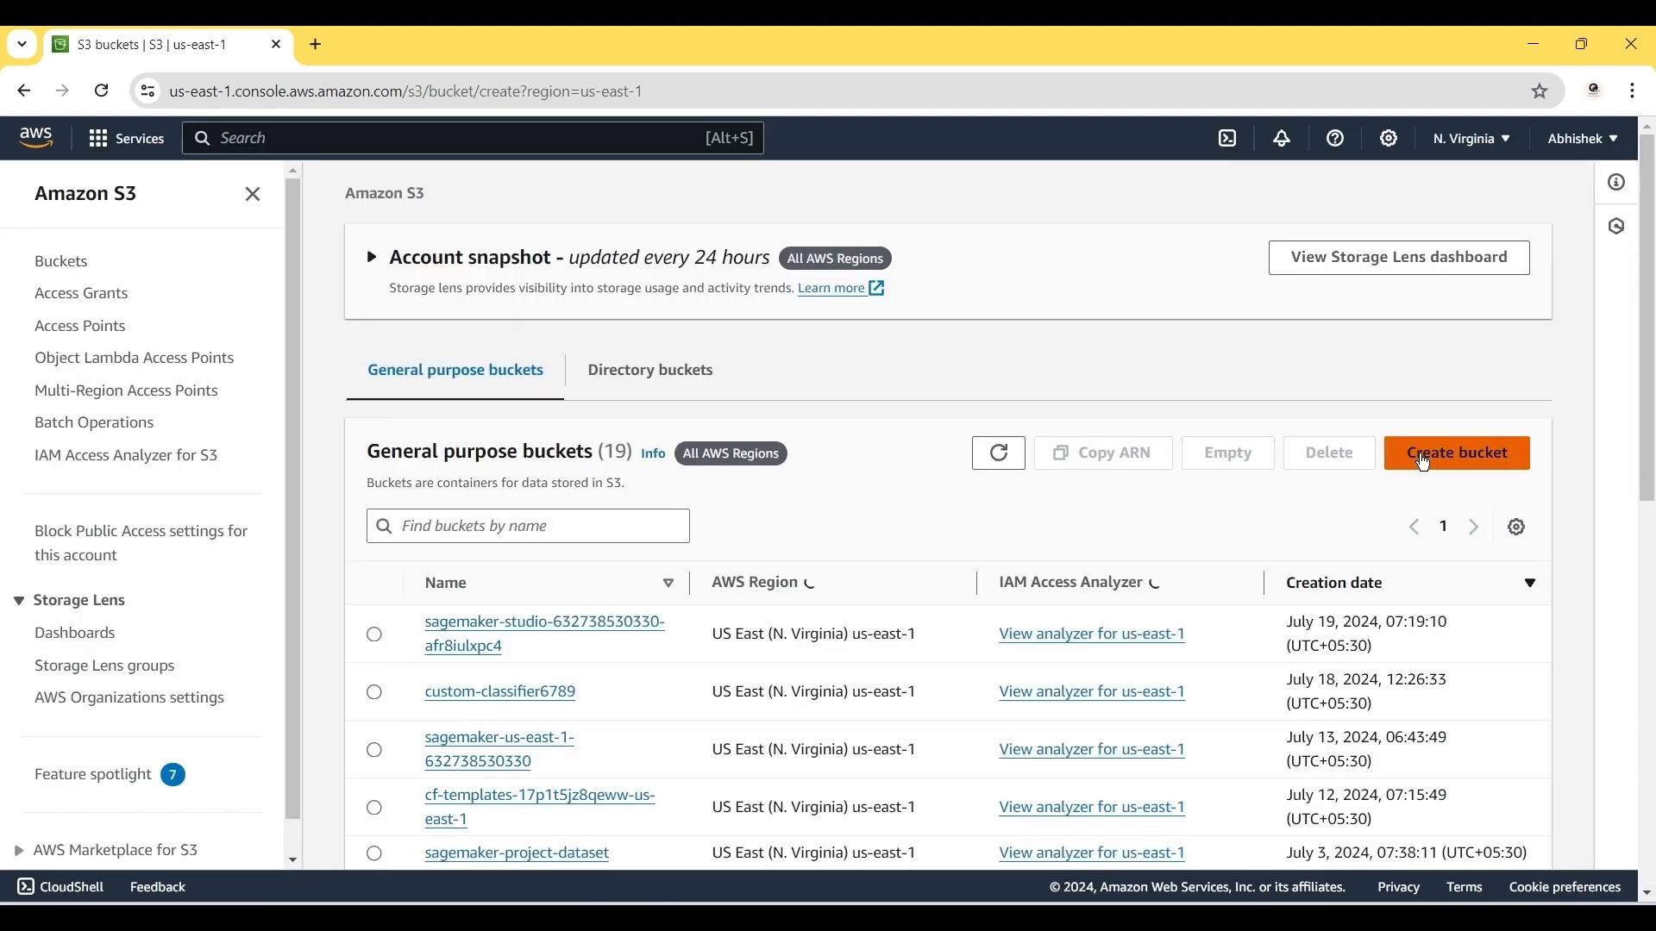
click(226, 668)
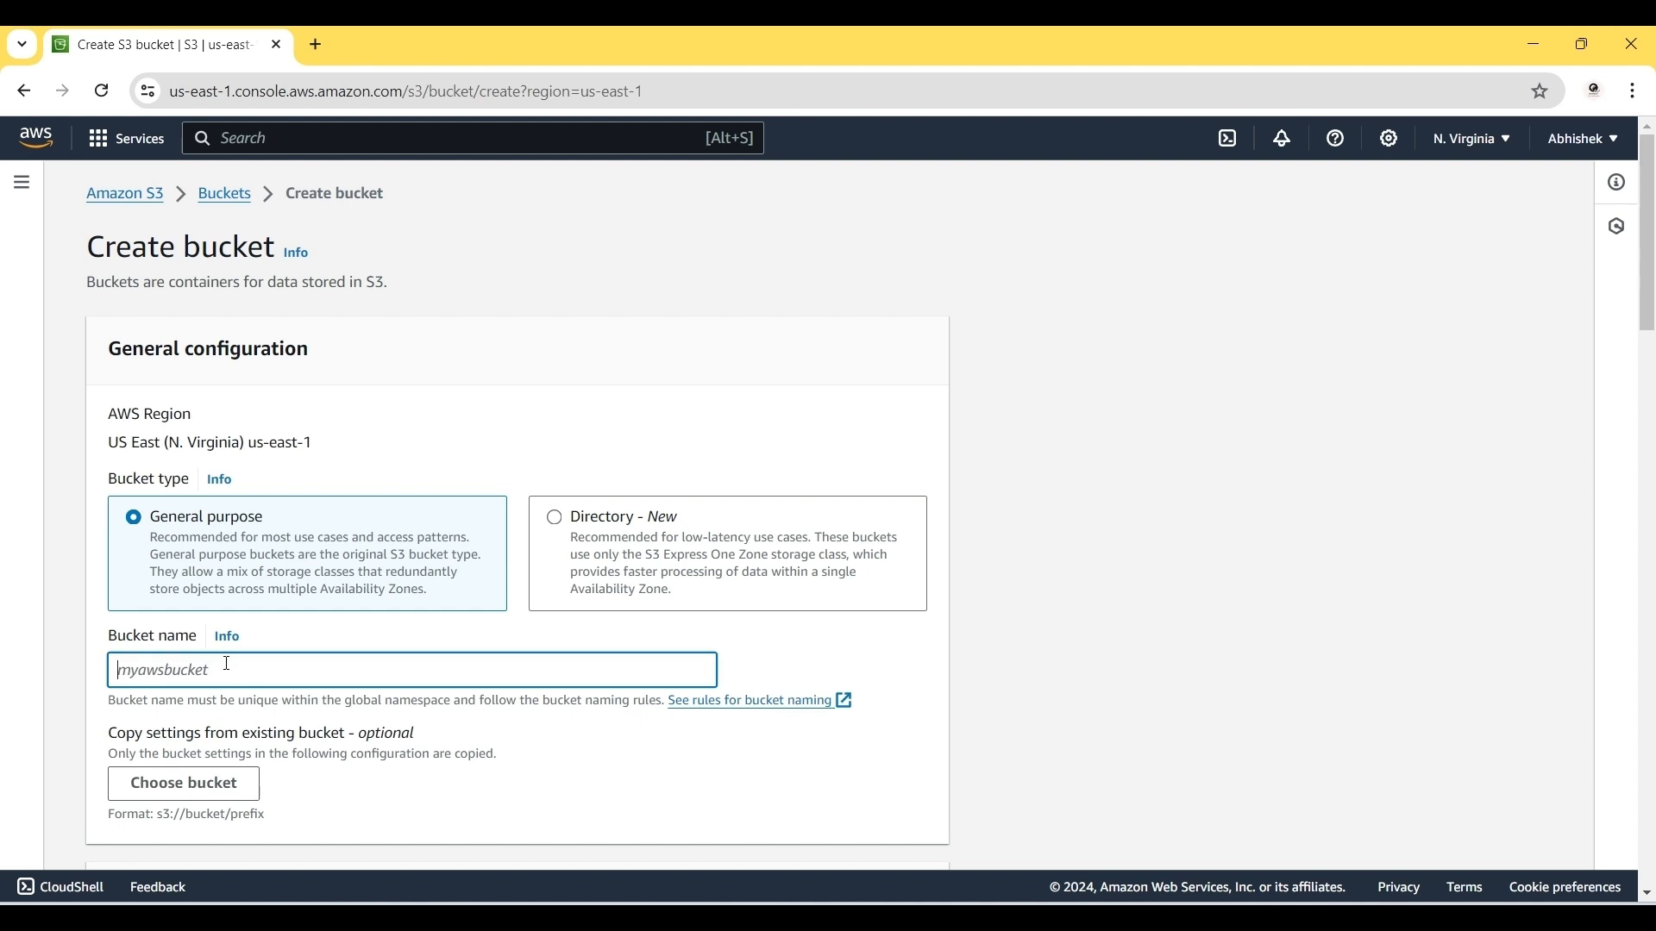
text(custom)
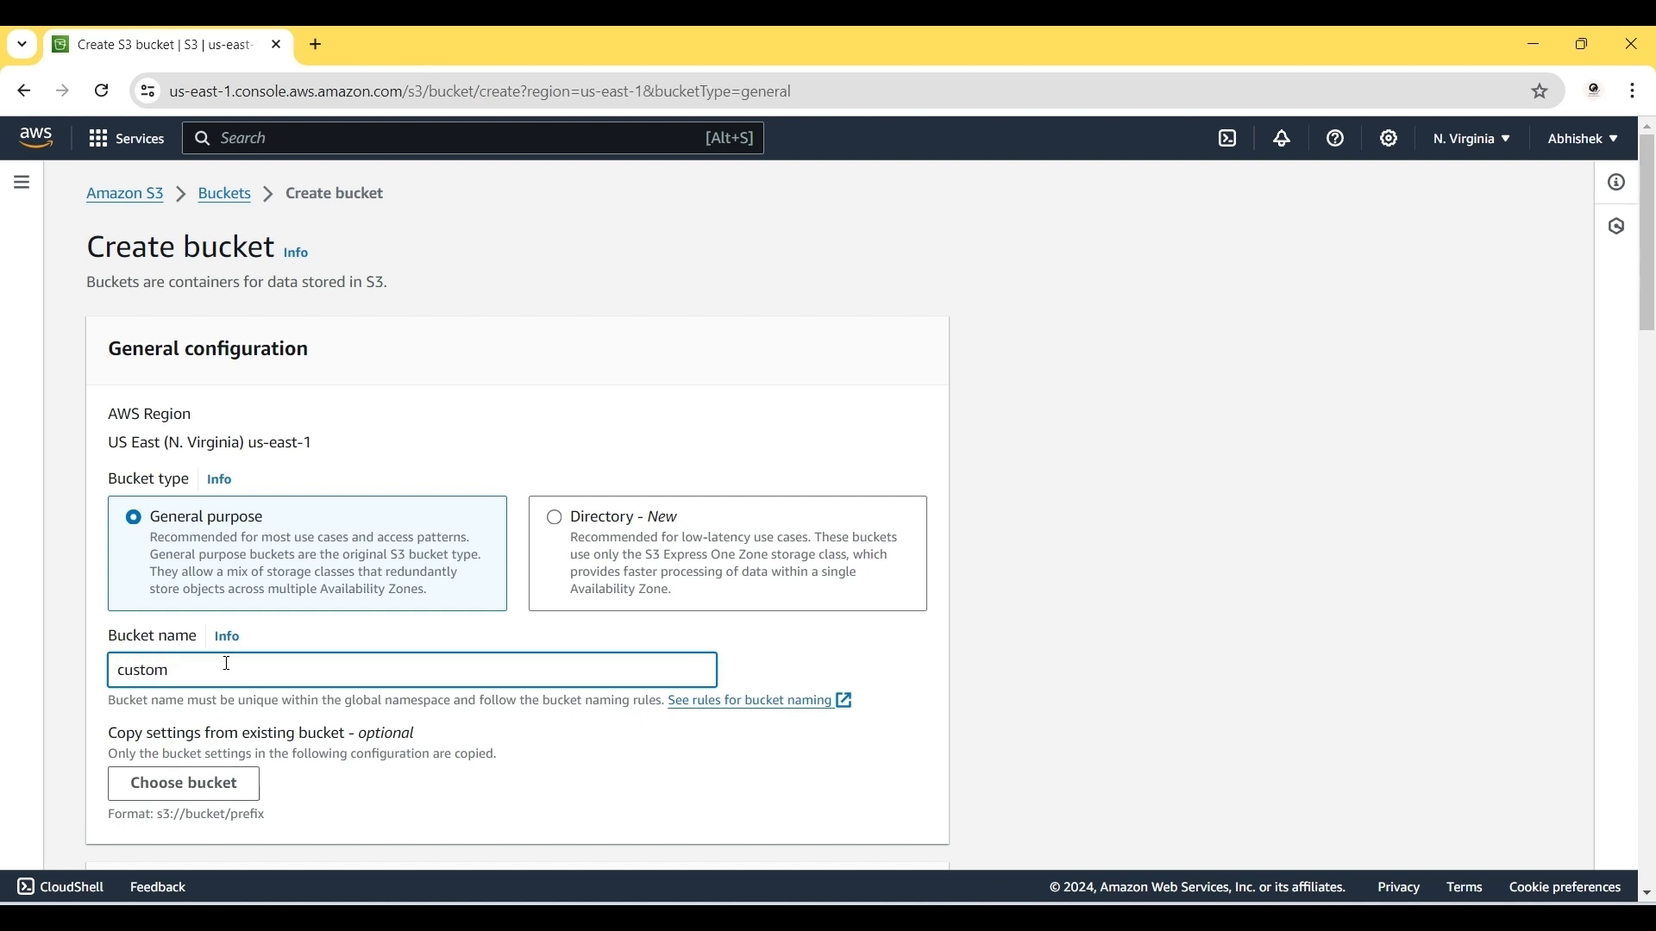
text(-cr)
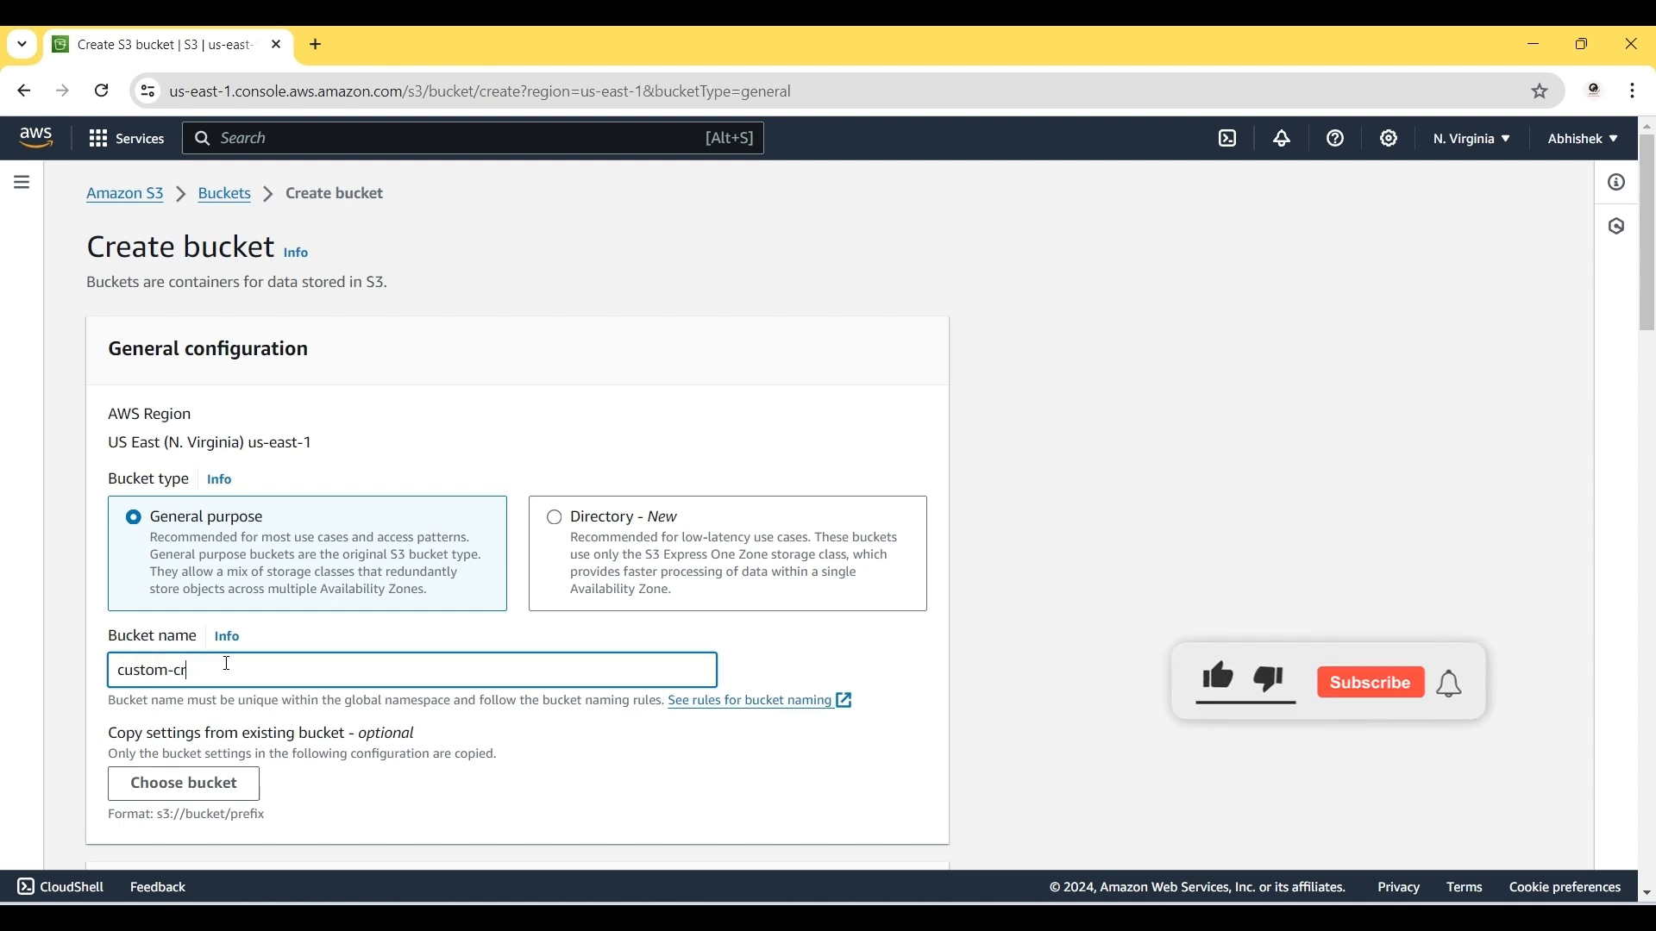
text(awler)
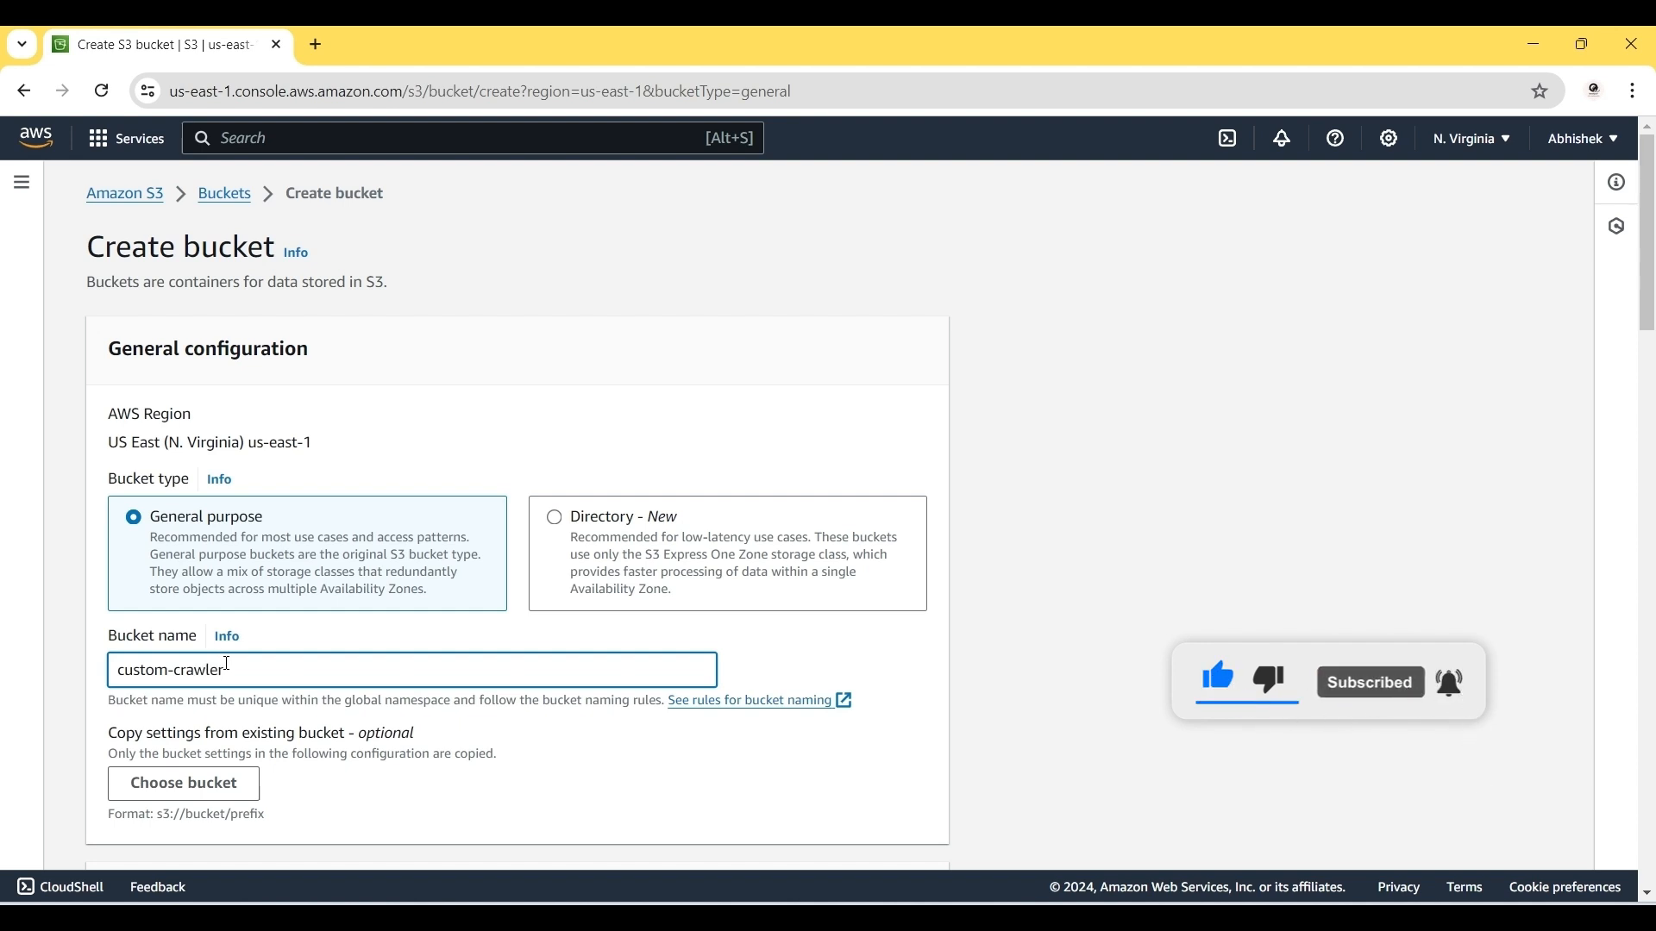
text(007)
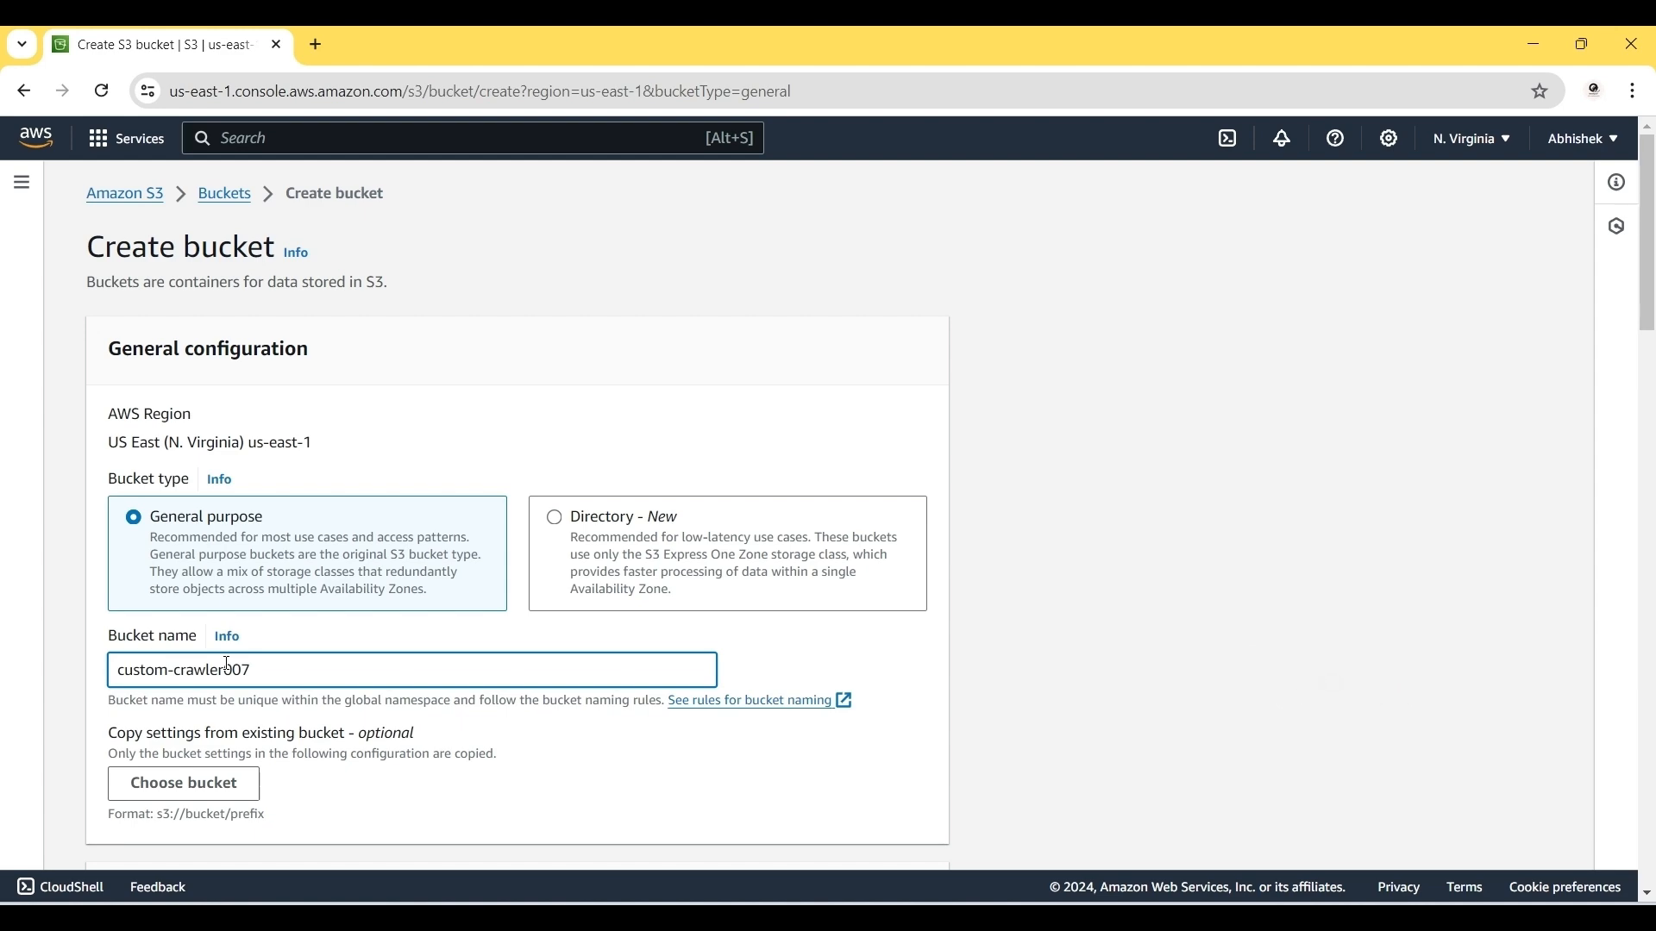
scroll(479, 643, down, 3)
scroll(479, 644, down, 5)
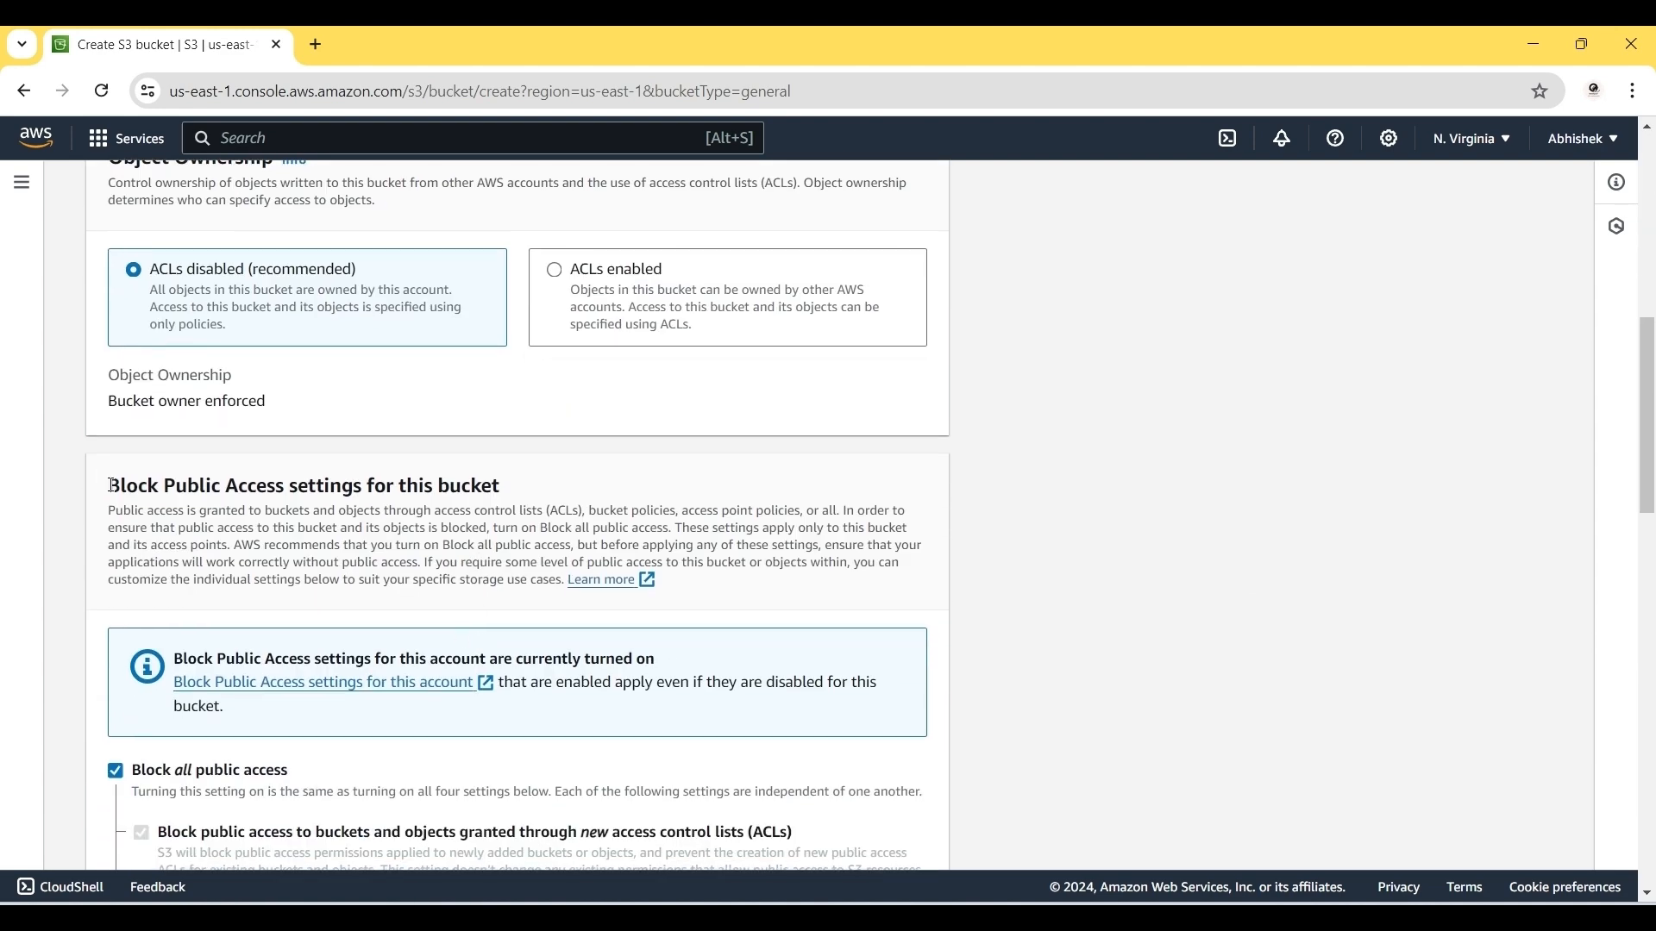
scroll(278, 494, down, 1)
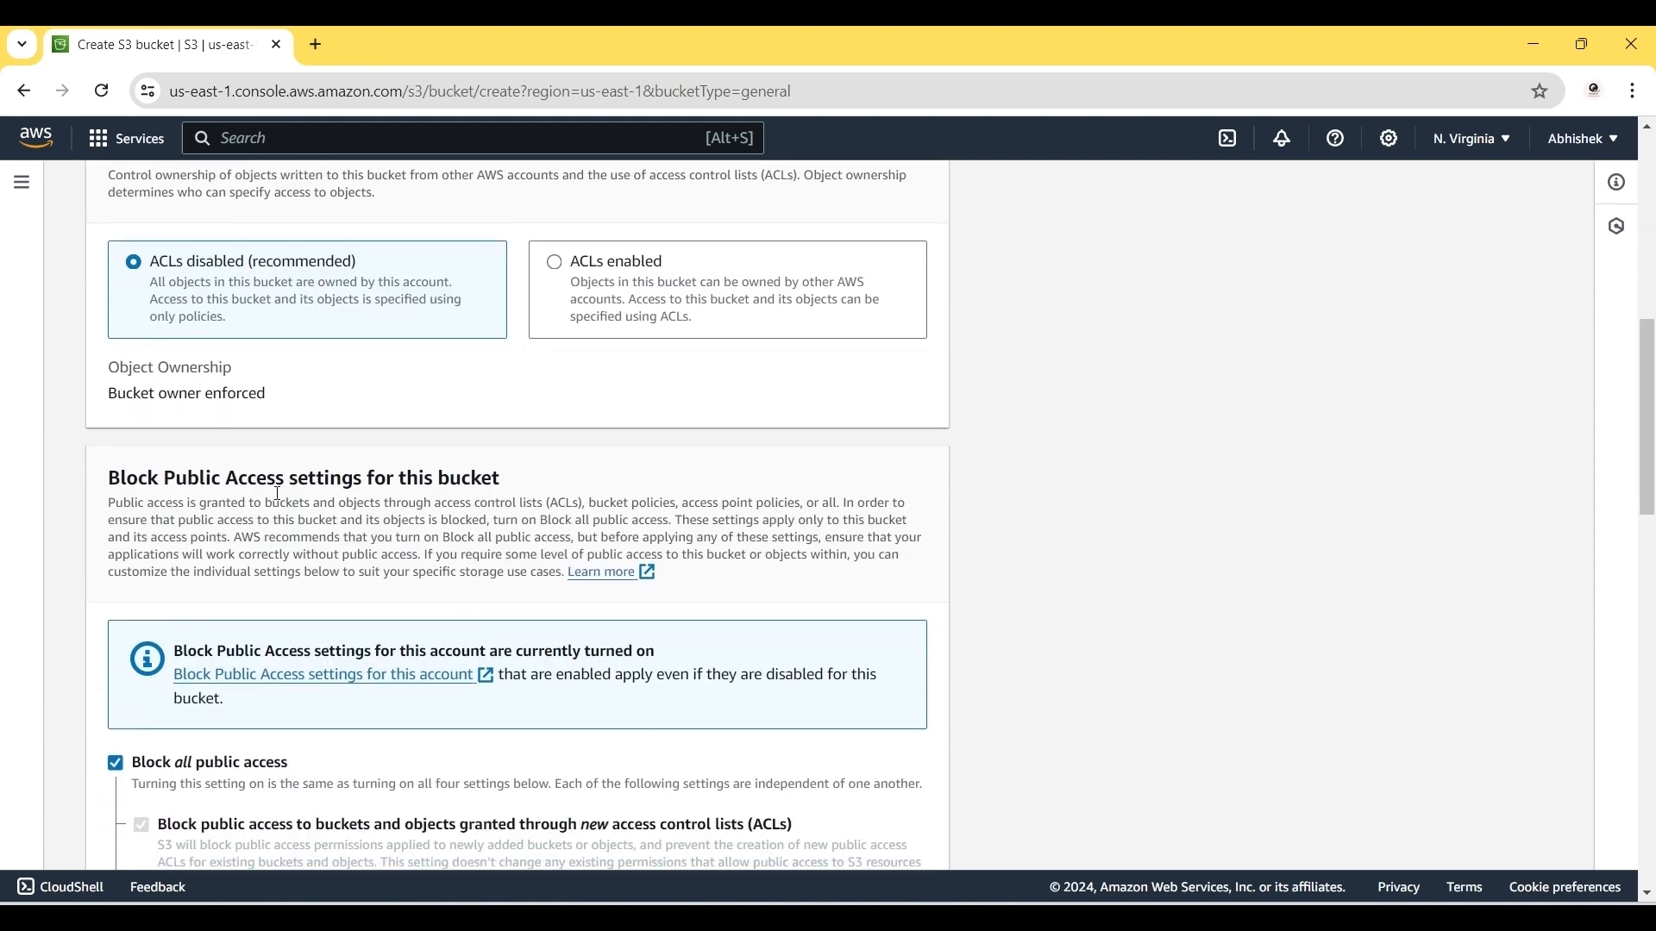
scroll(277, 494, down, 2)
click(115, 598)
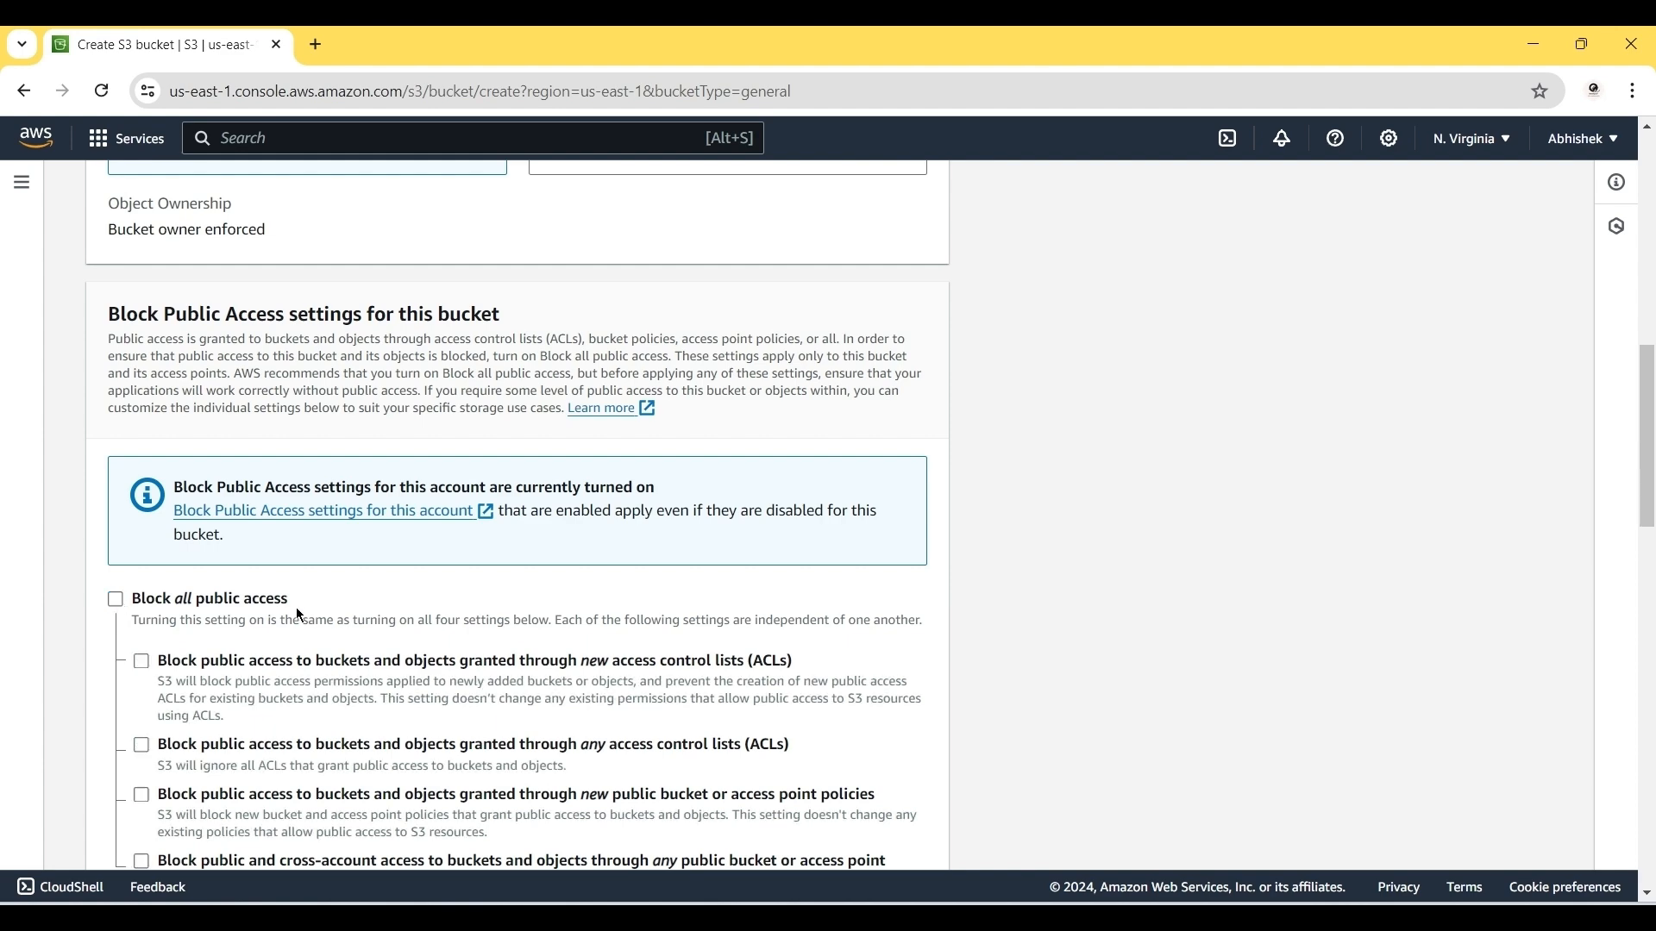
scroll(300, 615, down, 1)
scroll(300, 616, down, 8)
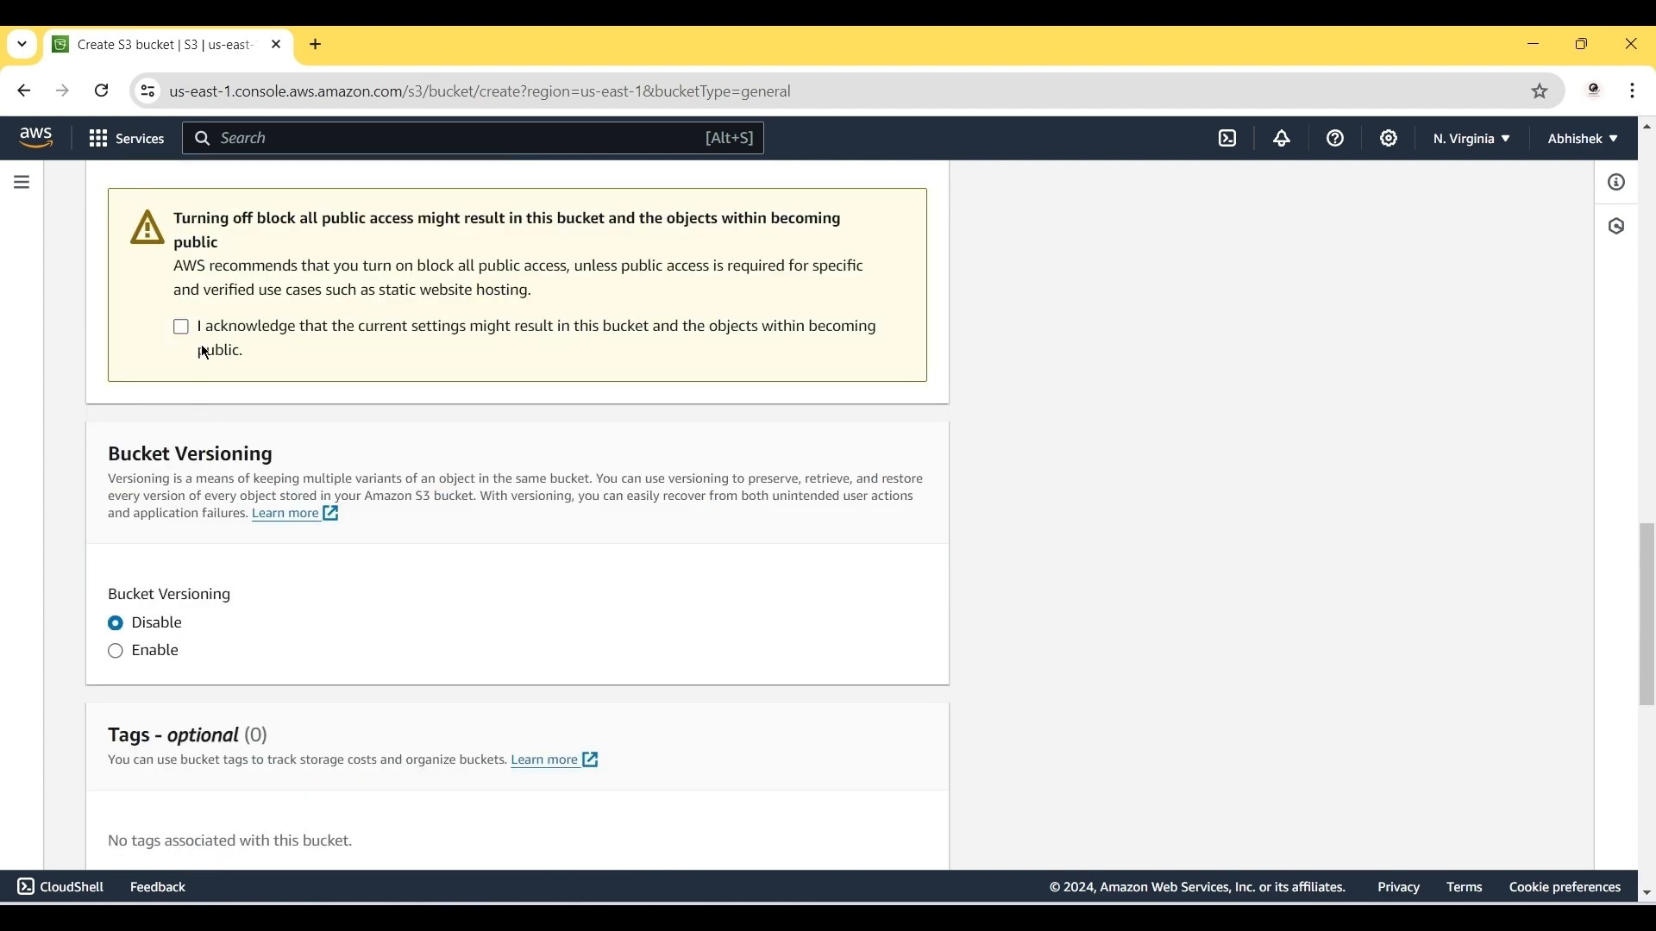
scroll(371, 438, down, 8)
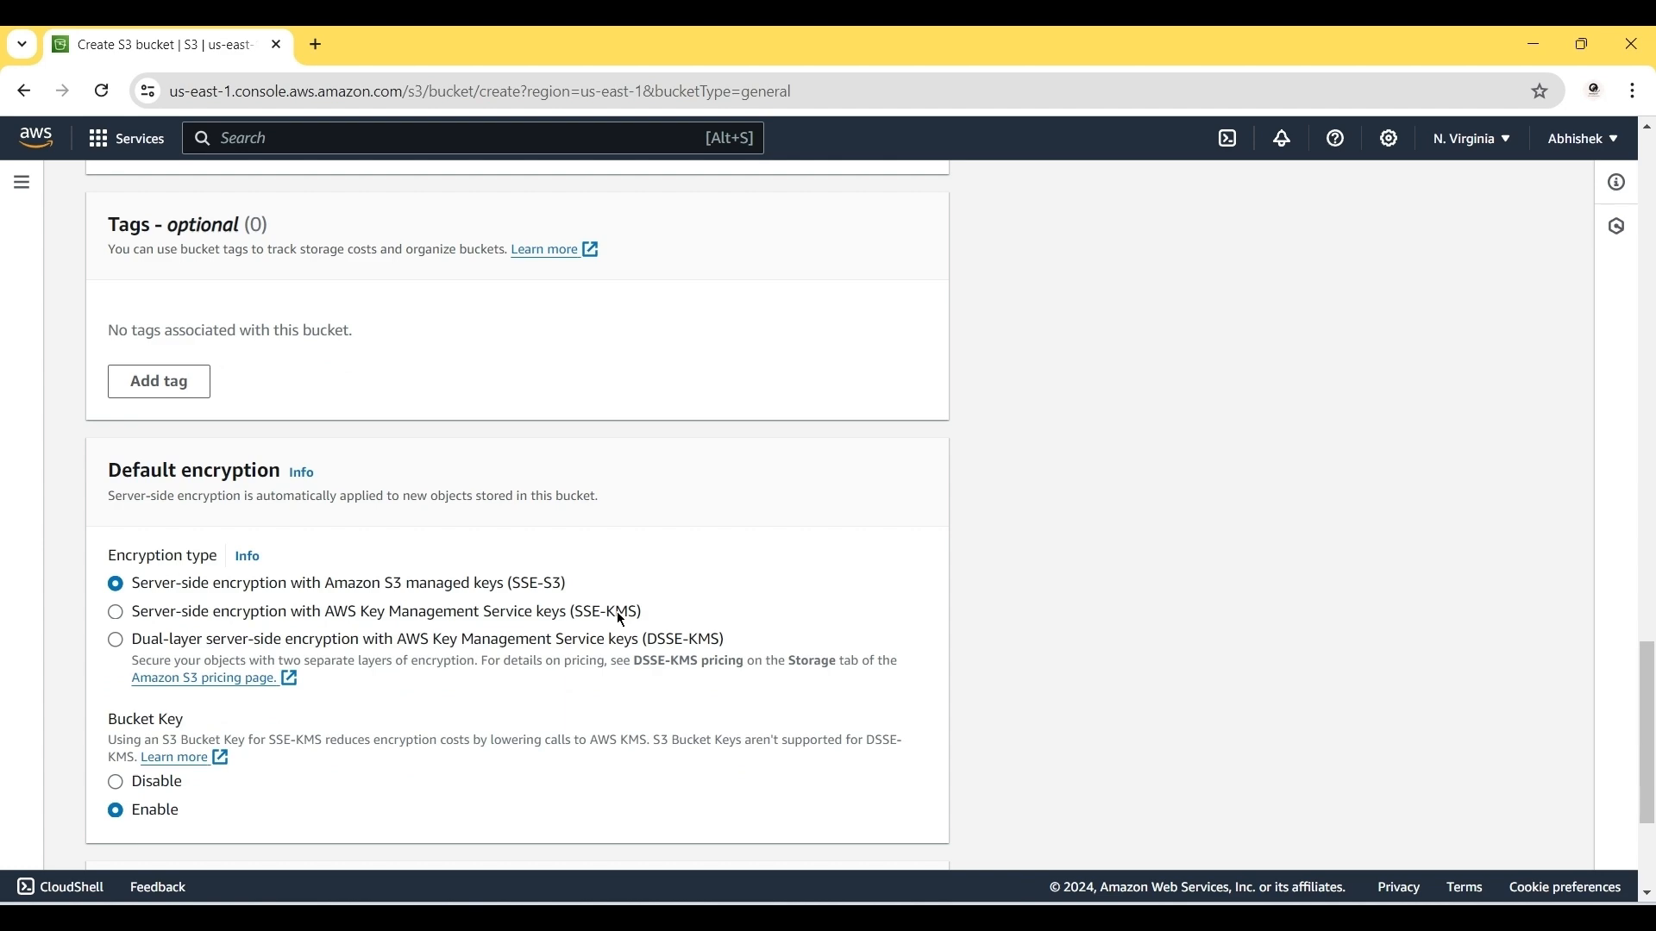
click(877, 836)
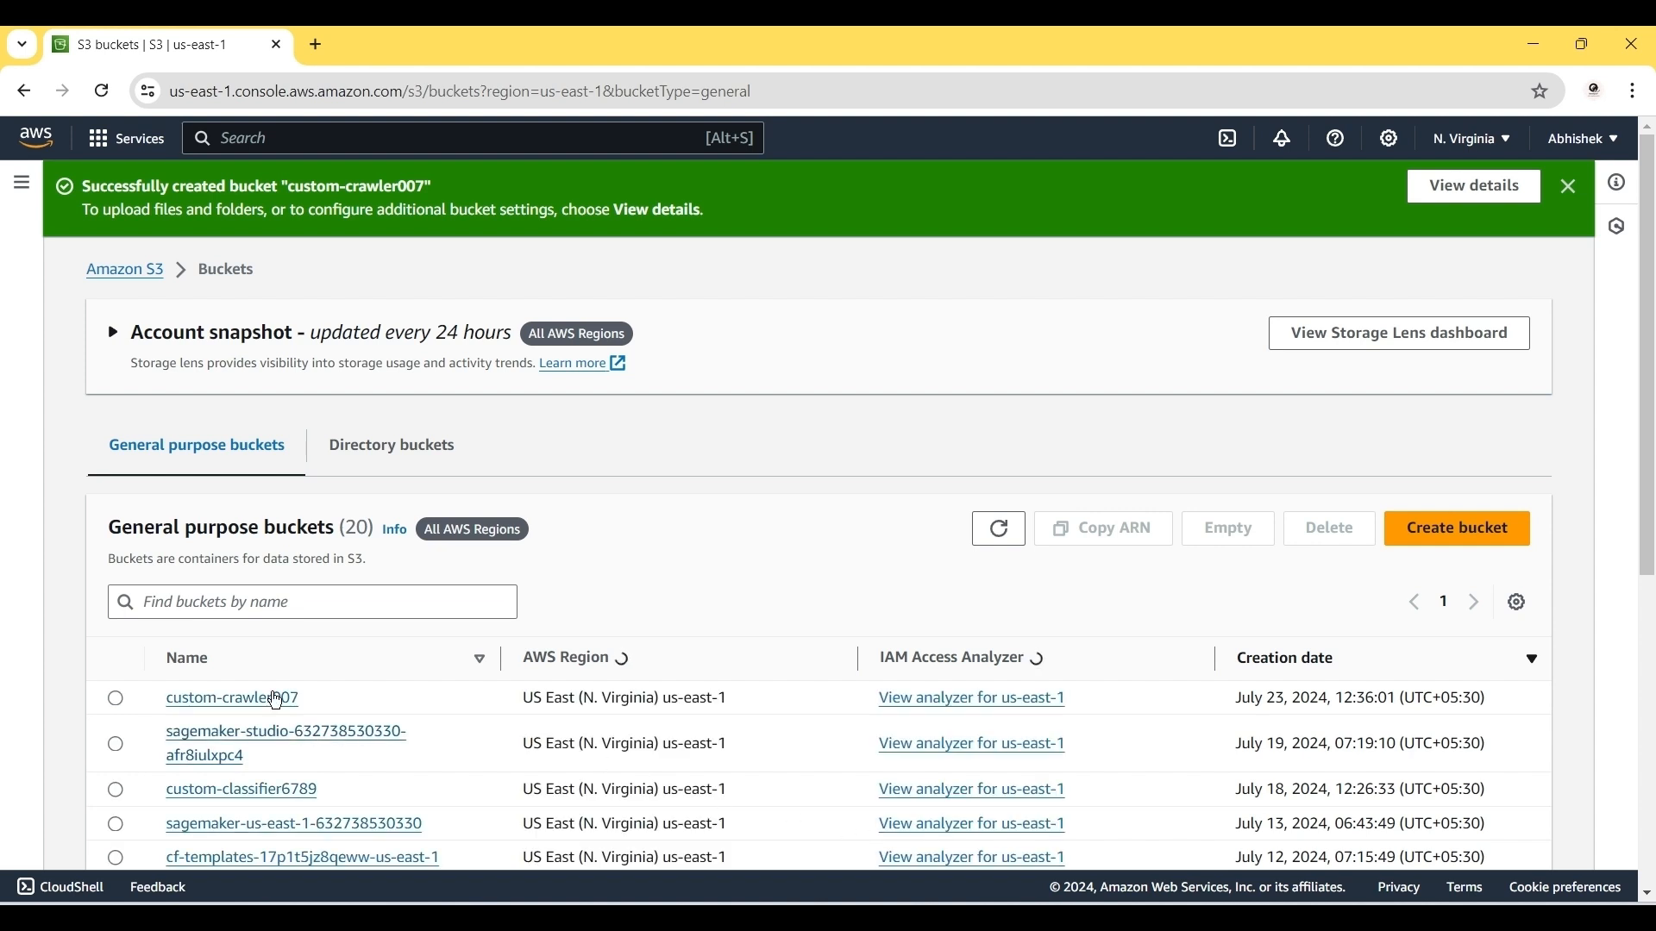
Step: Upload custom.csv from Documents\Video\custom classifier into the custom-crawler007 bucket
click(270, 699)
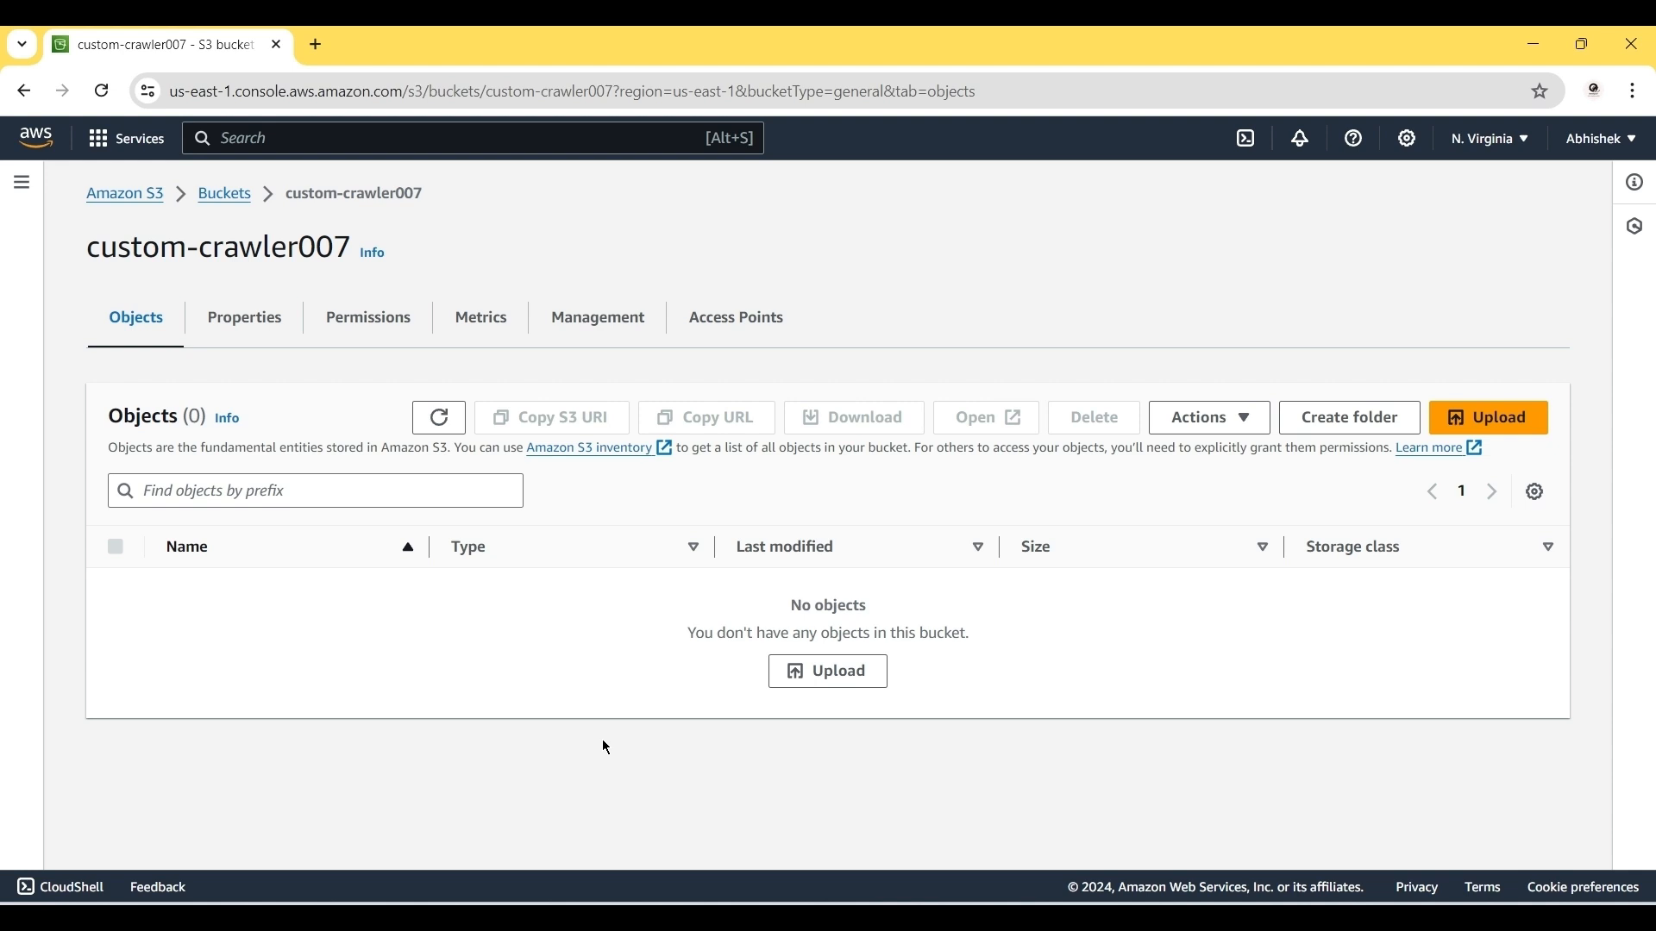
click(839, 680)
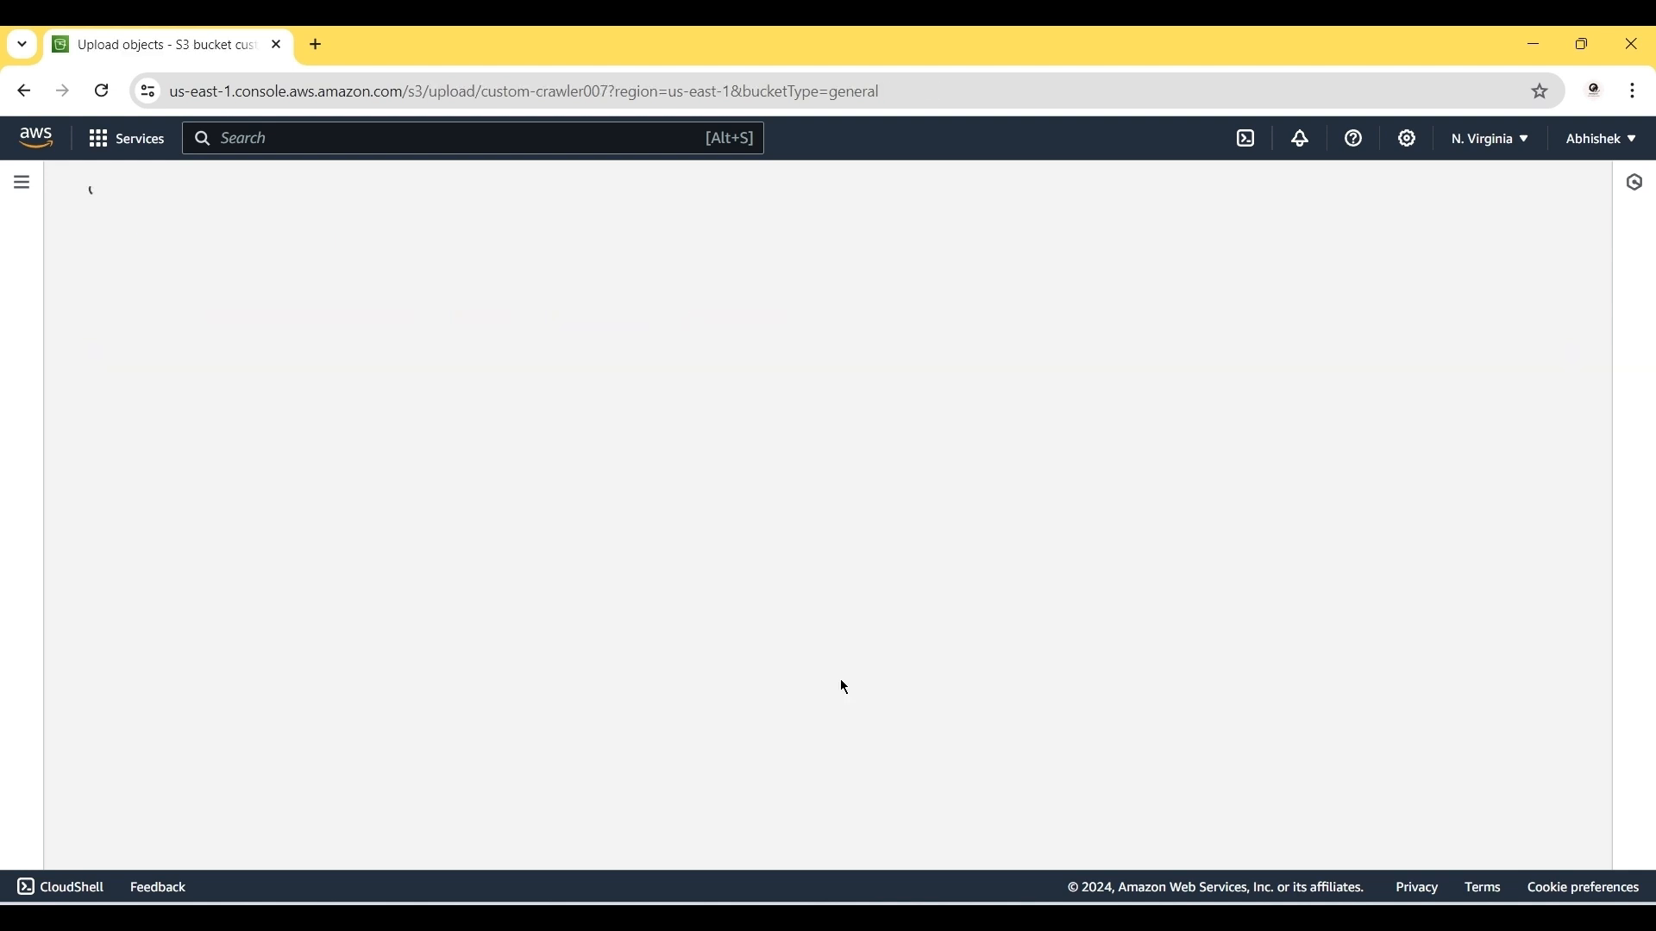
click(739, 471)
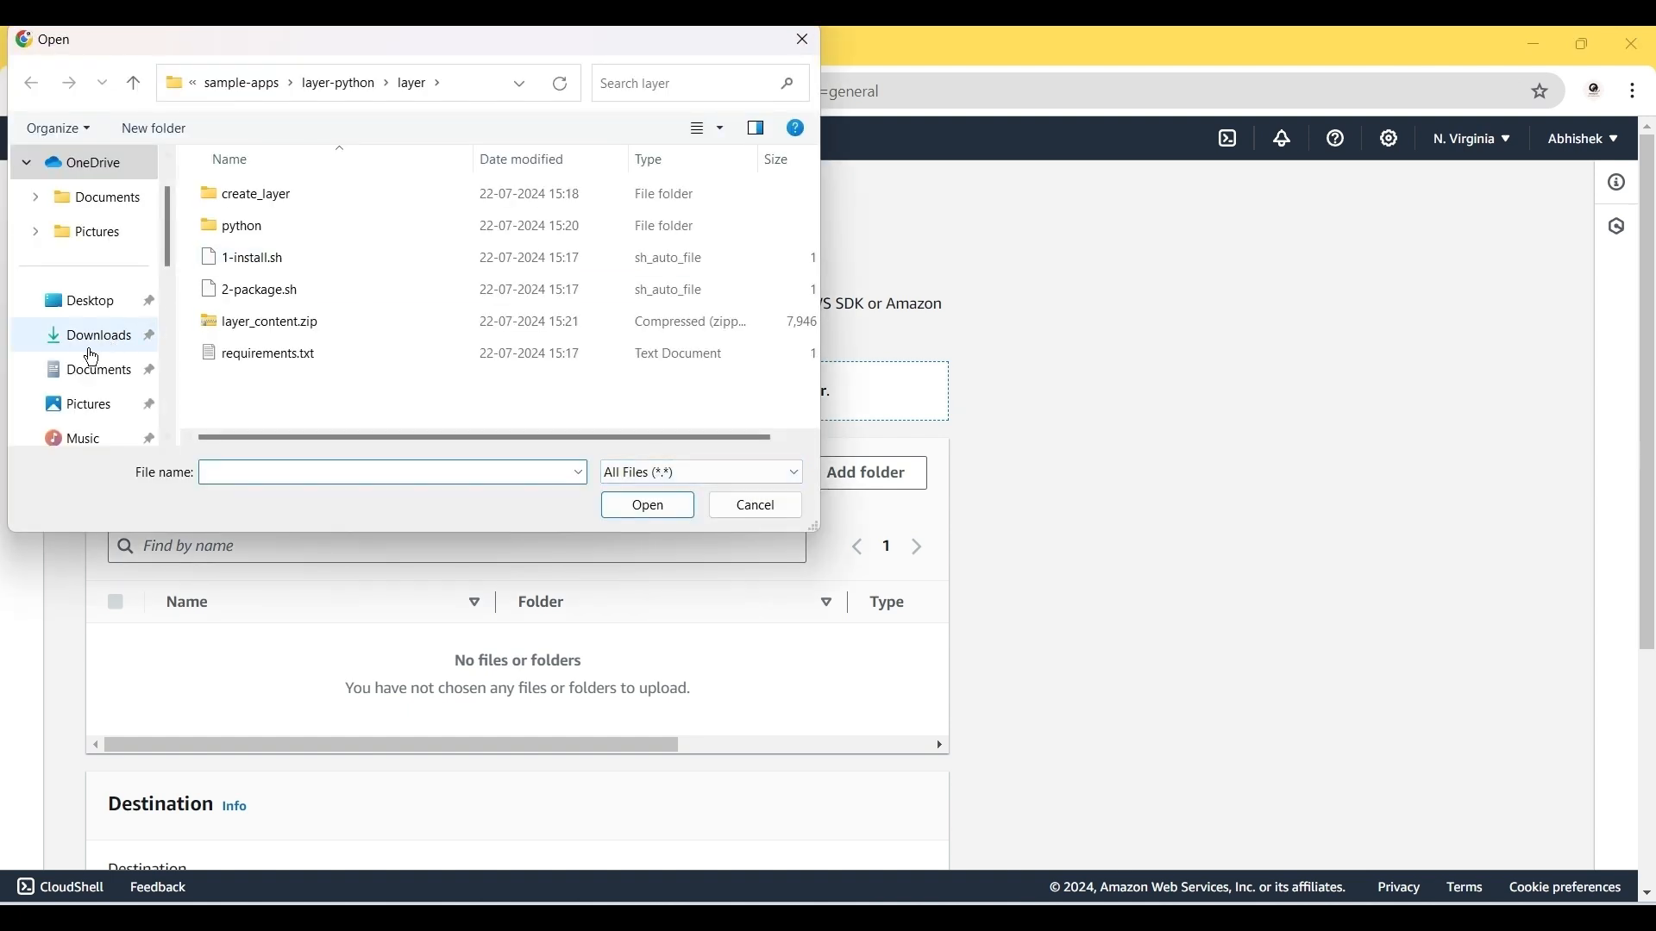
click(64, 380)
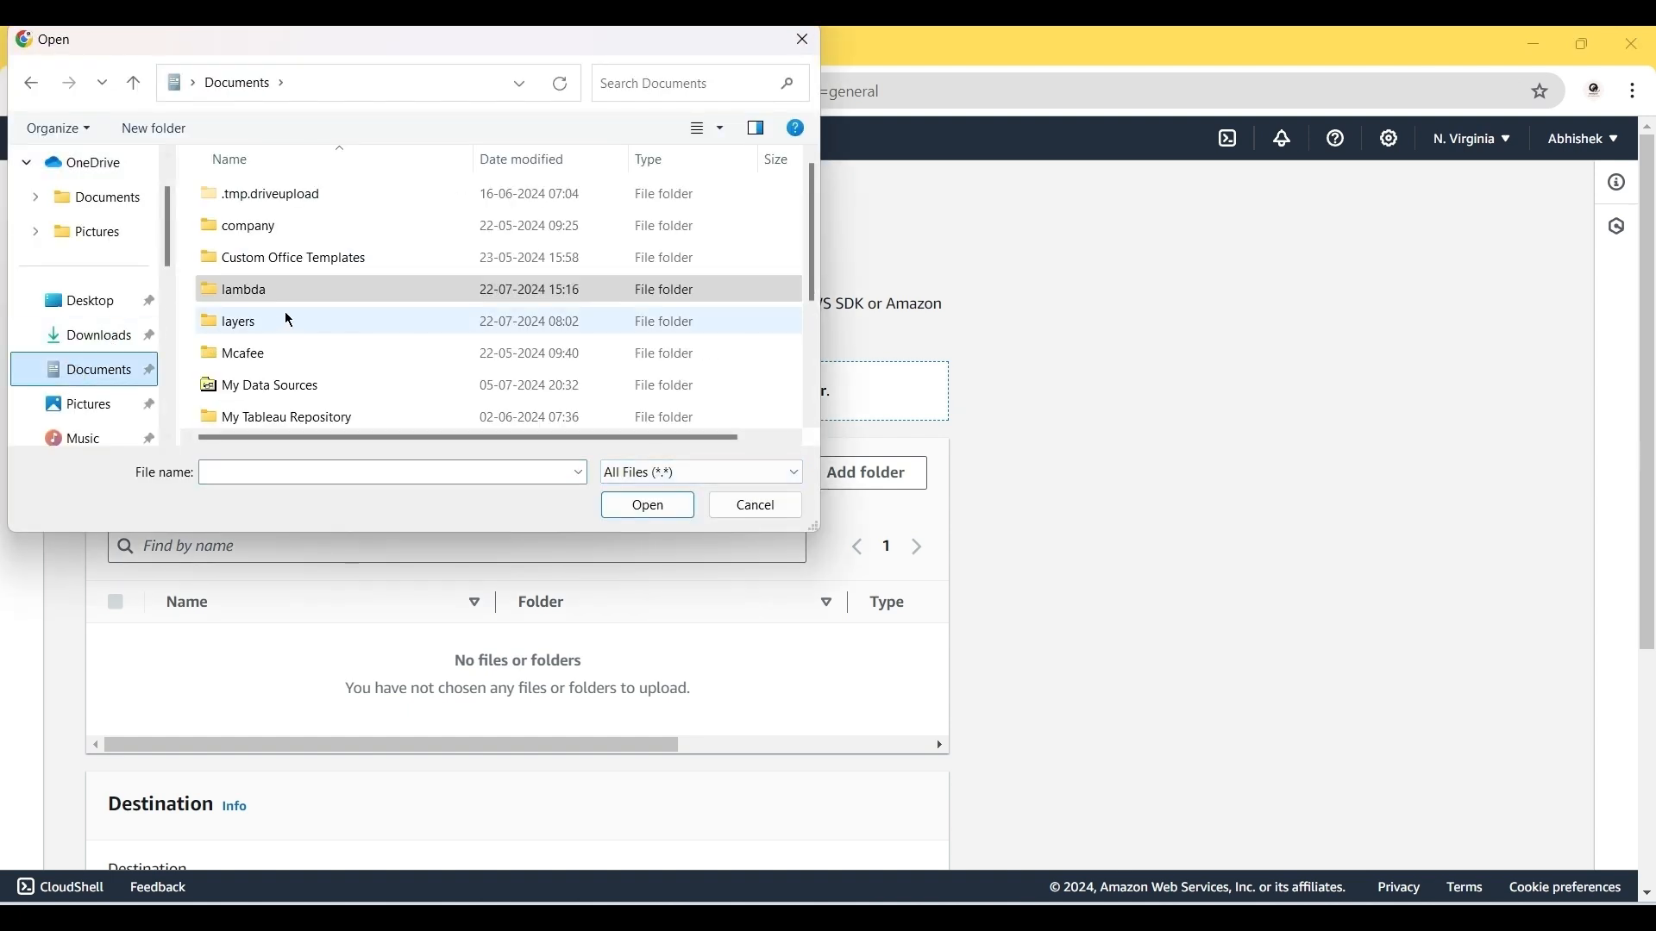
scroll(285, 362, down, 1)
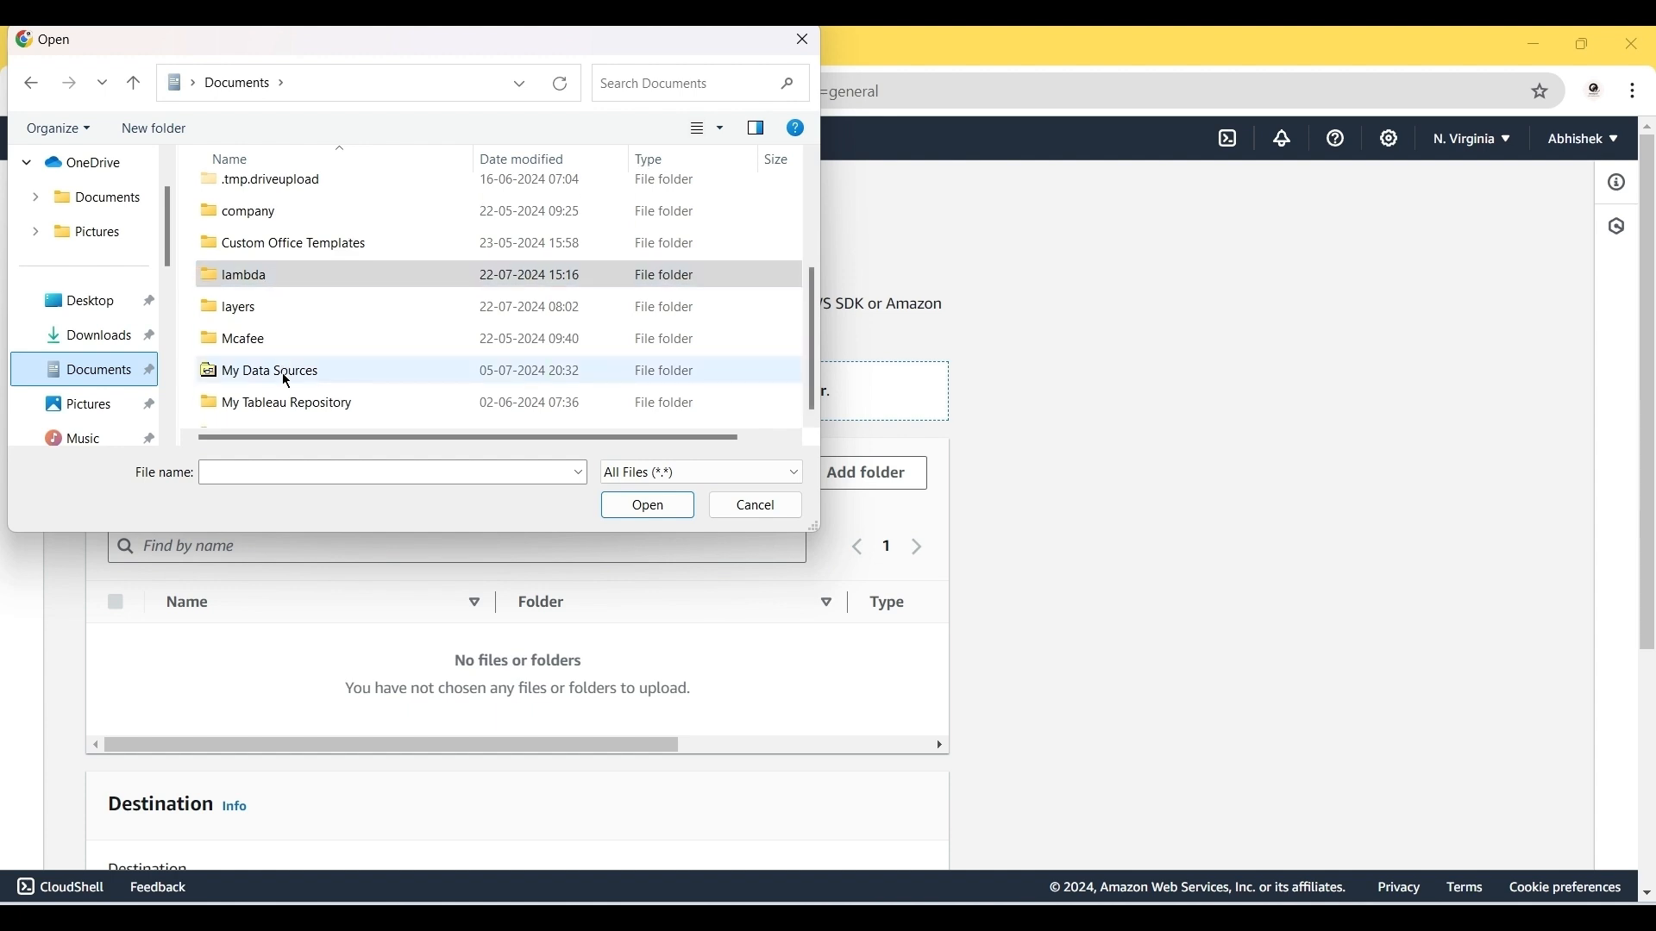
scroll(287, 381, down, 2)
double_click(262, 380)
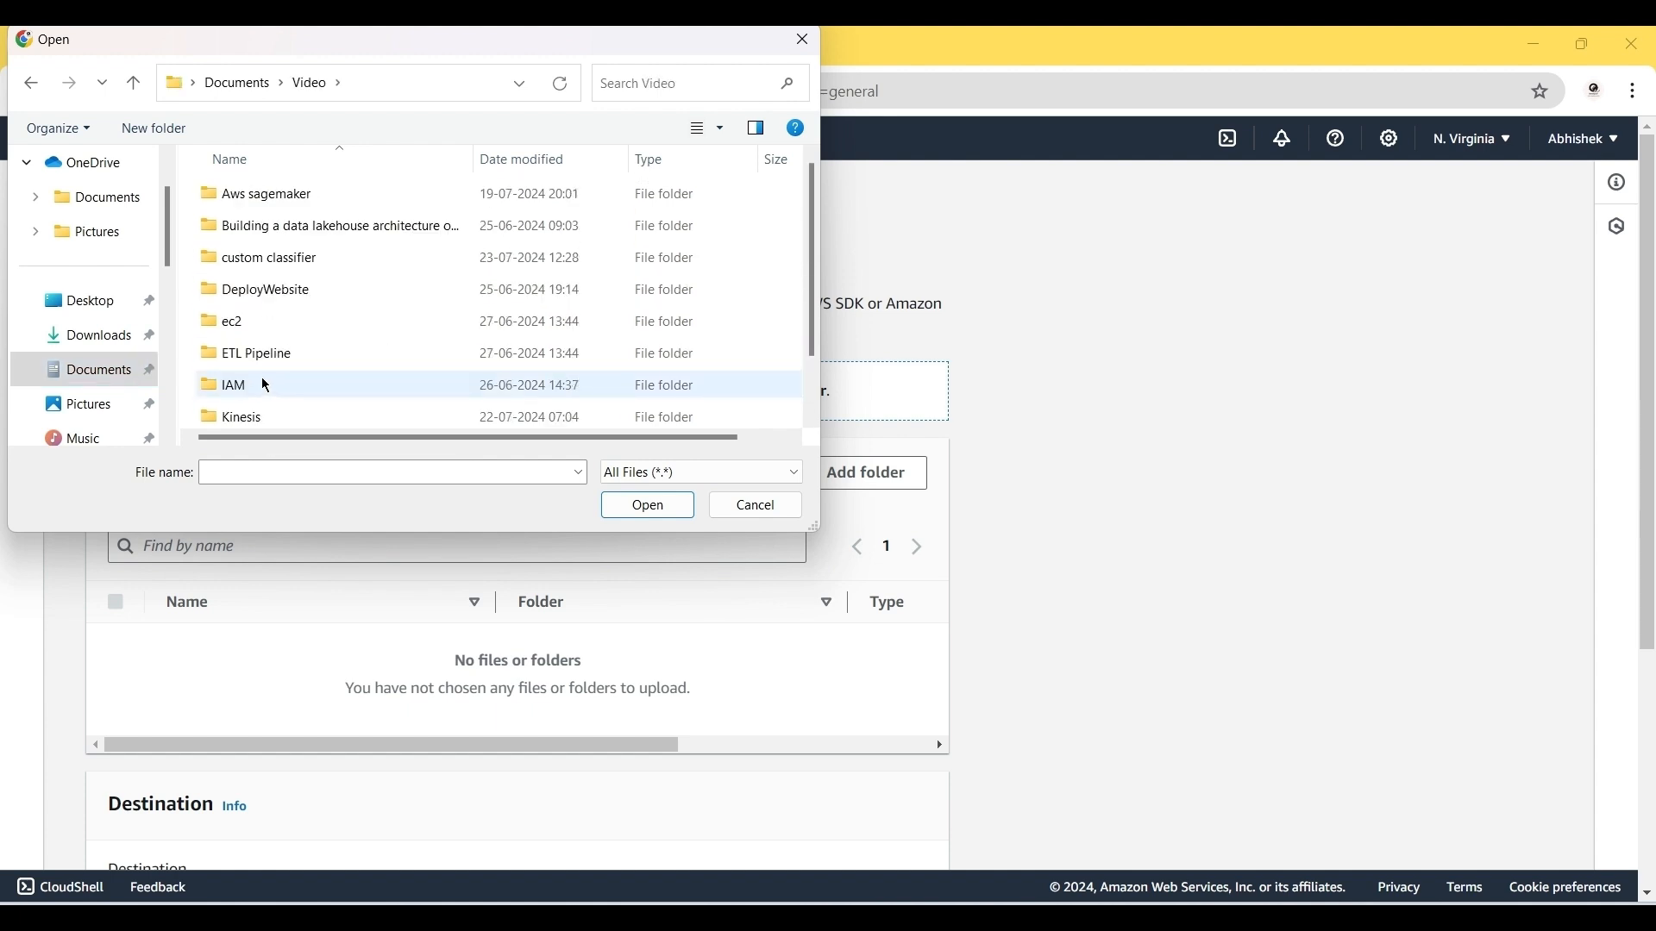
double_click(260, 258)
click(264, 259)
click(647, 507)
scroll(831, 660, down, 3)
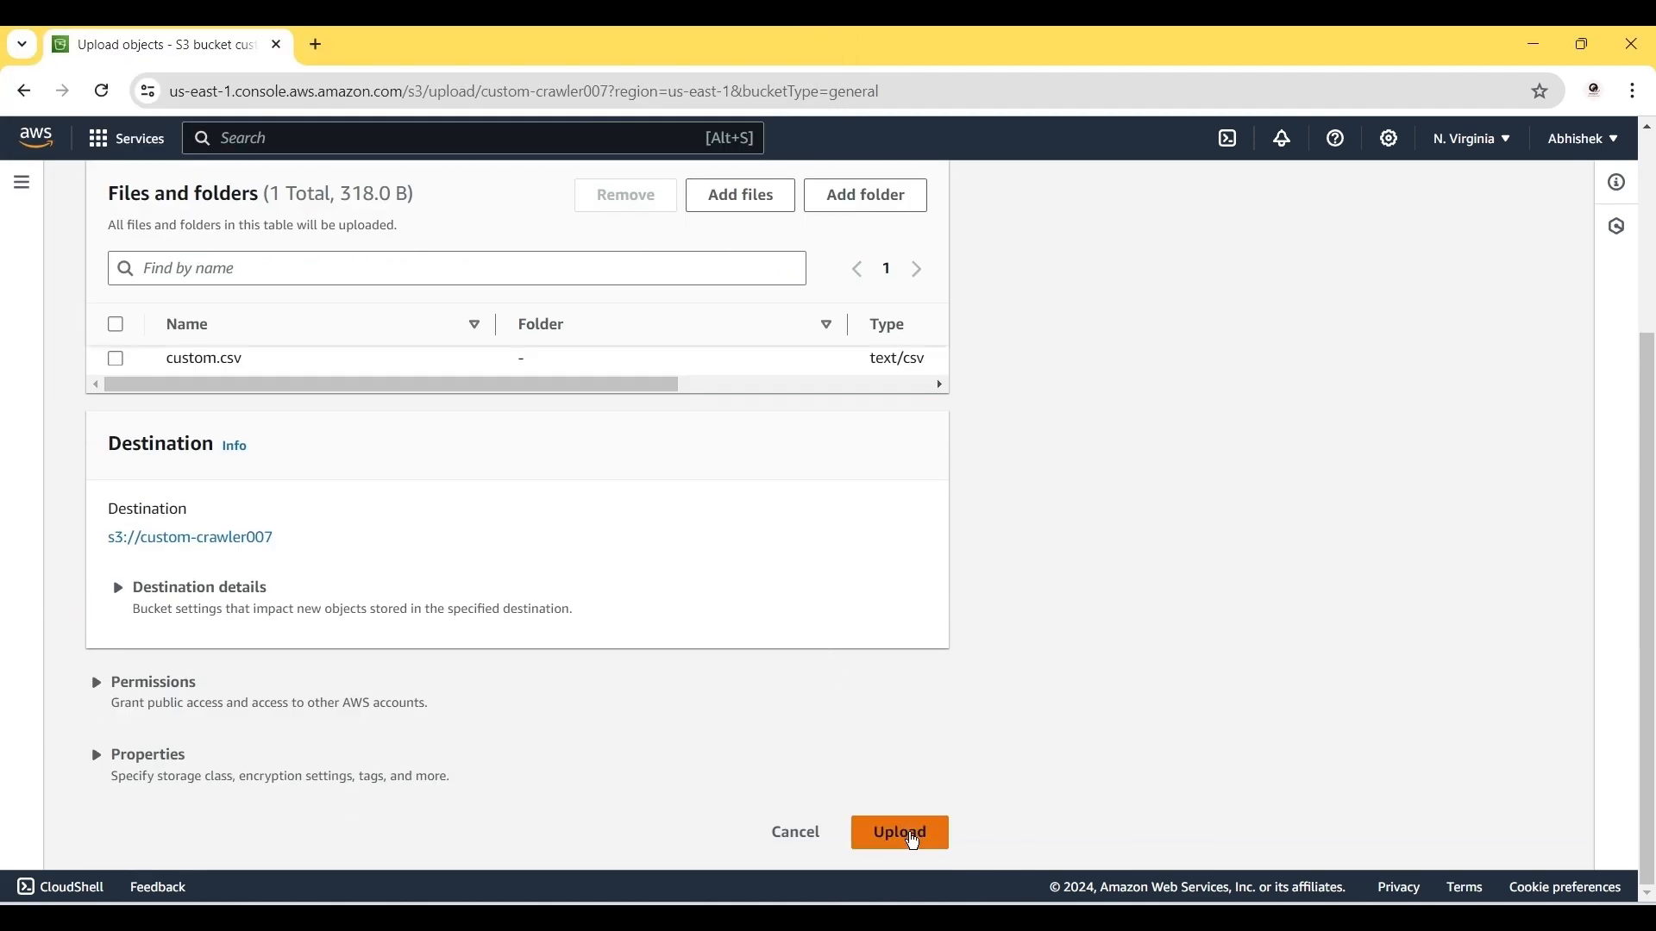
click(905, 837)
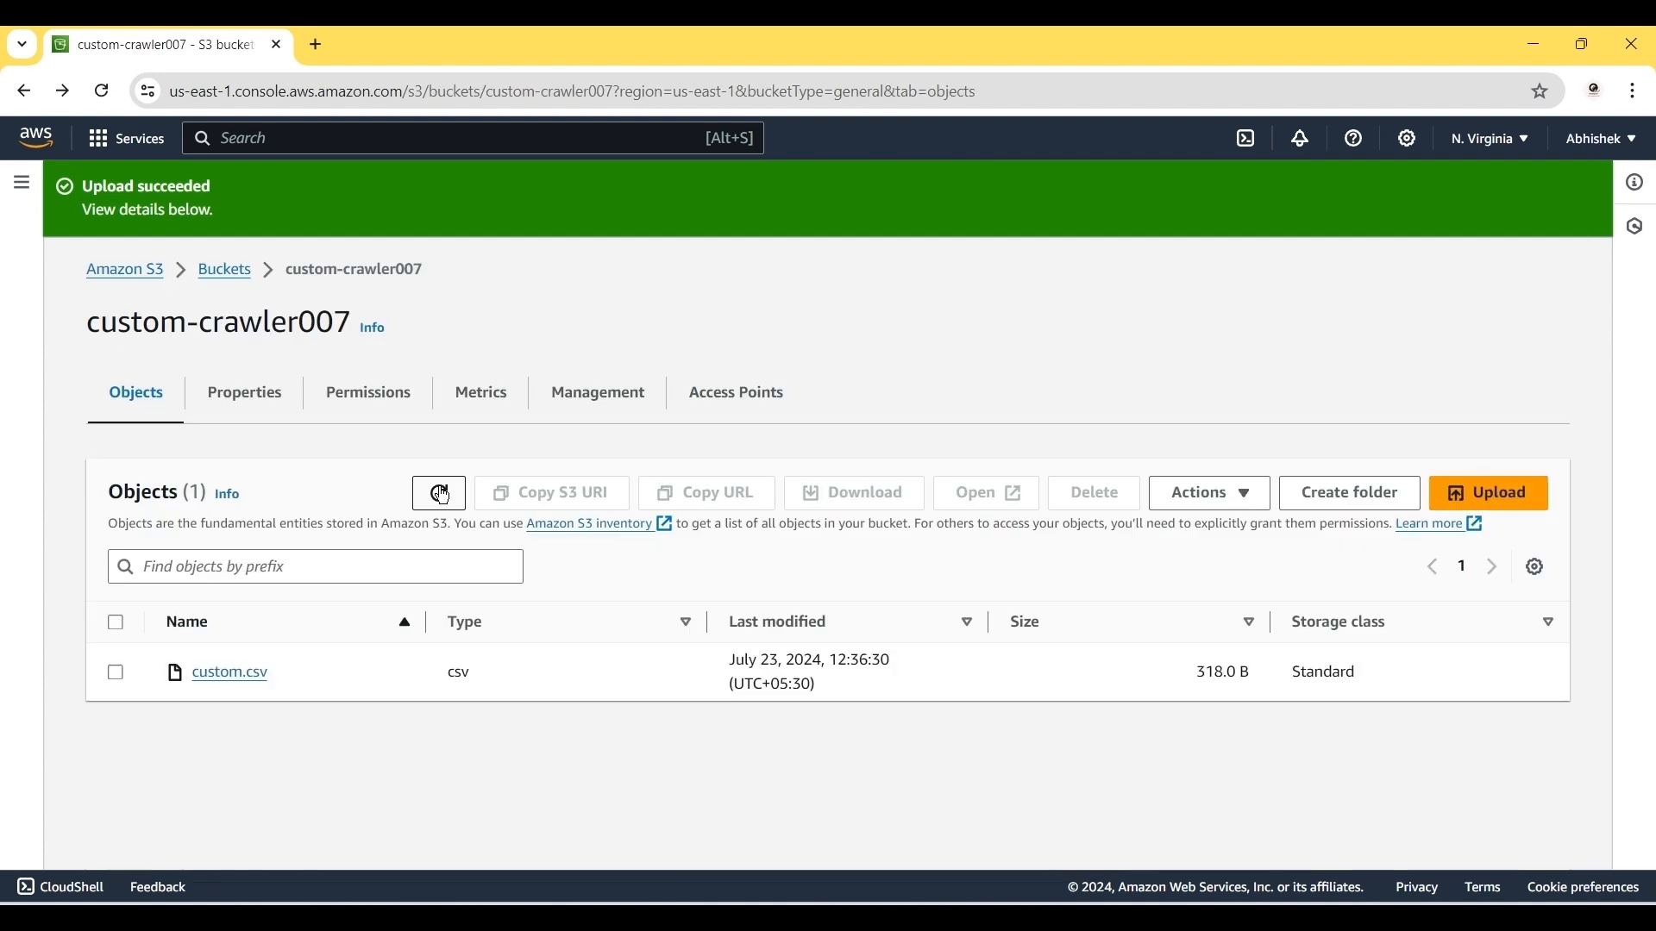
Step: Copy the S3 URI of custom.csv, then open AWS Glue in a new browser tab
click(124, 676)
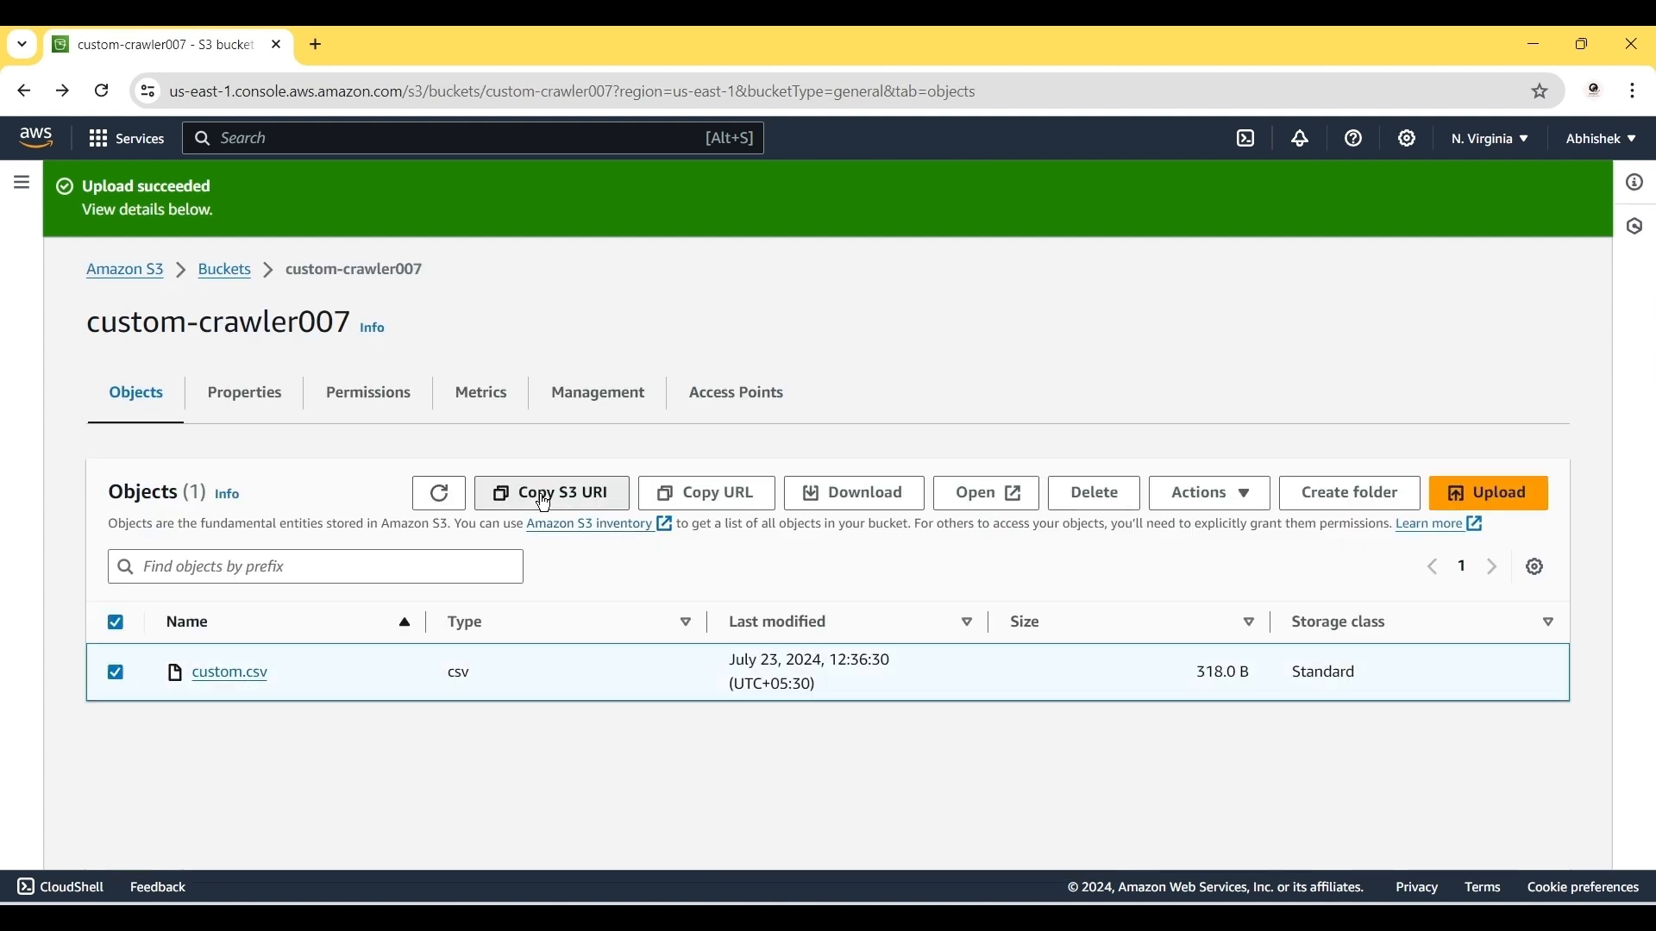
click(545, 495)
click(269, 138)
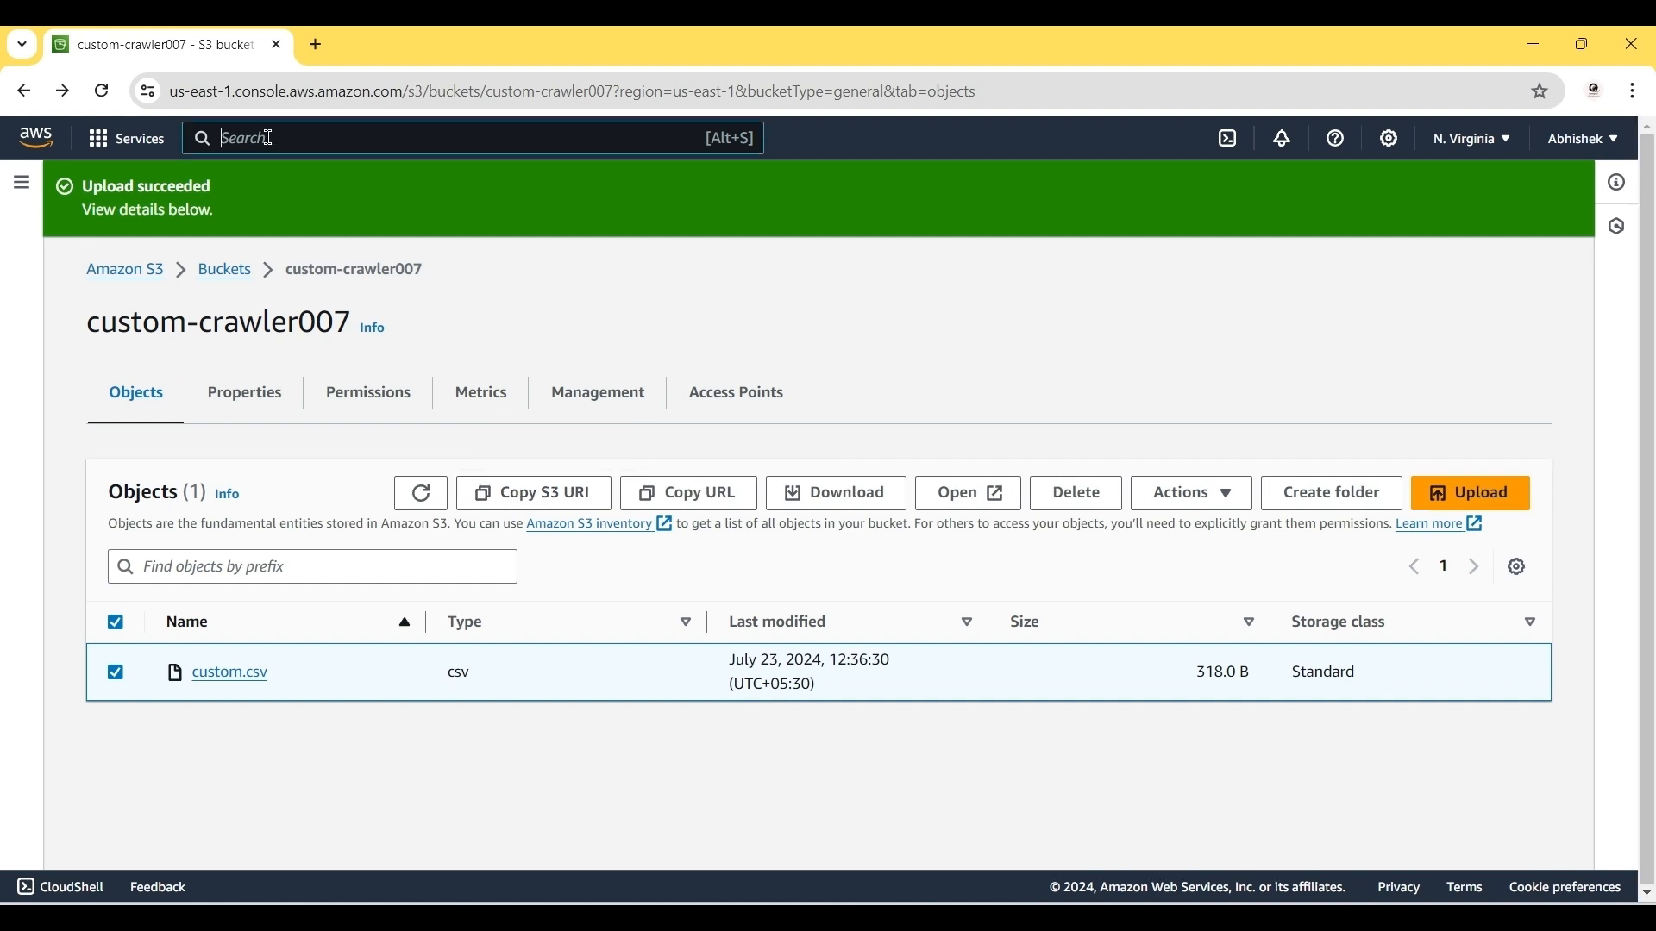
text(glue)
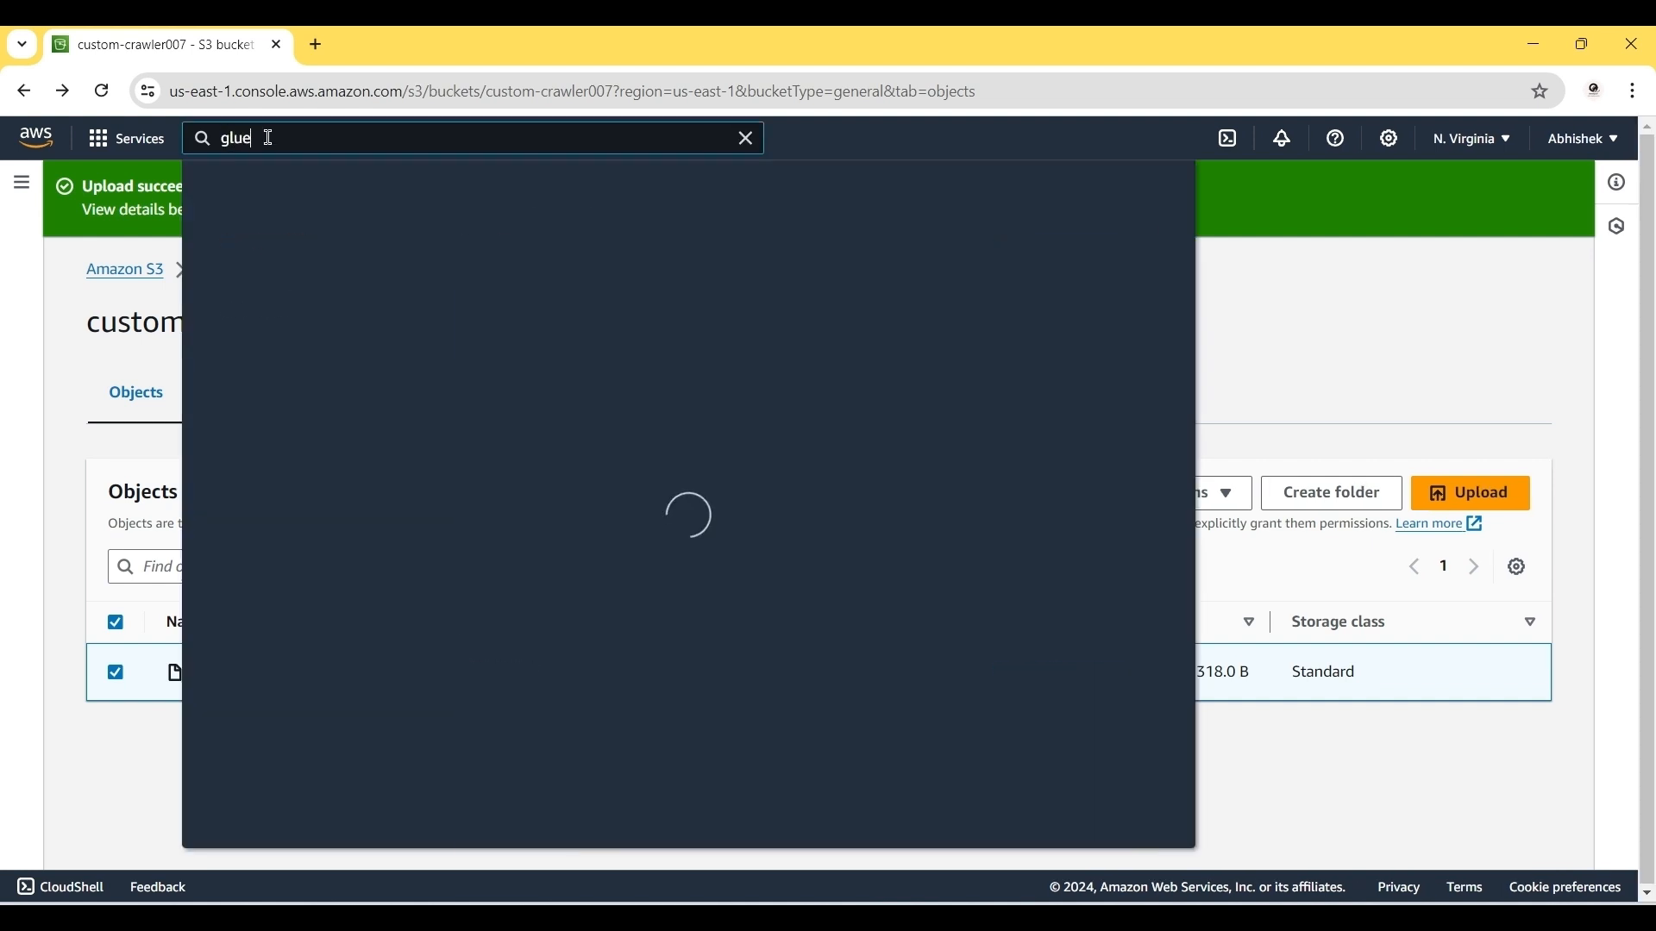
right_click(576, 306)
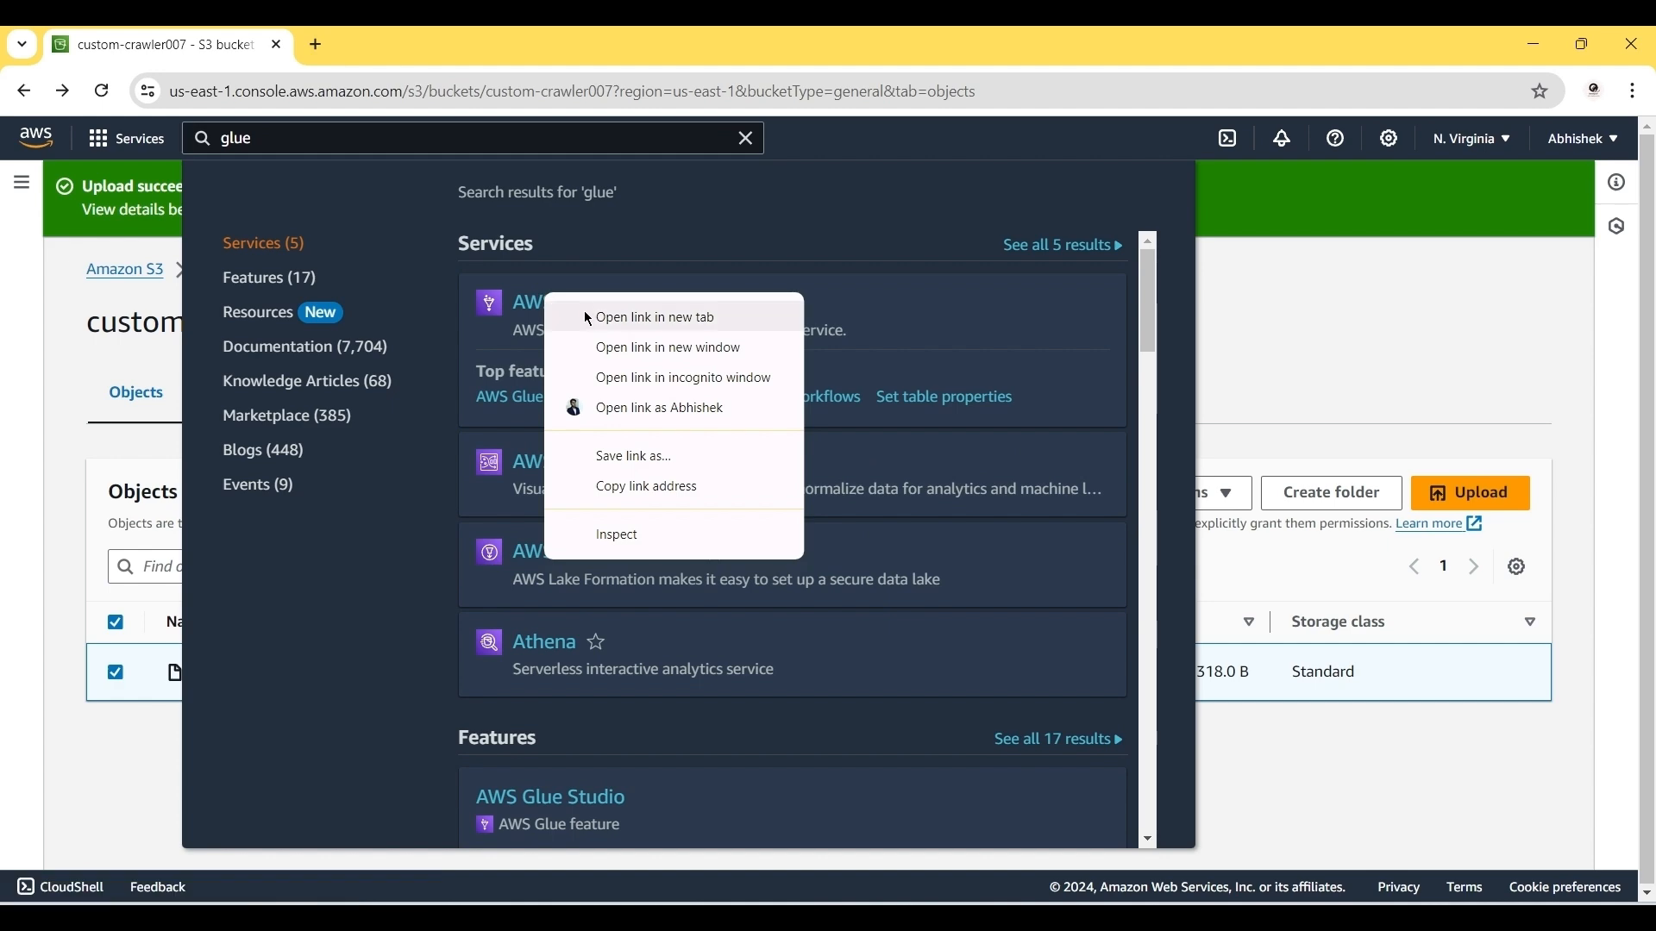
click(588, 314)
click(438, 45)
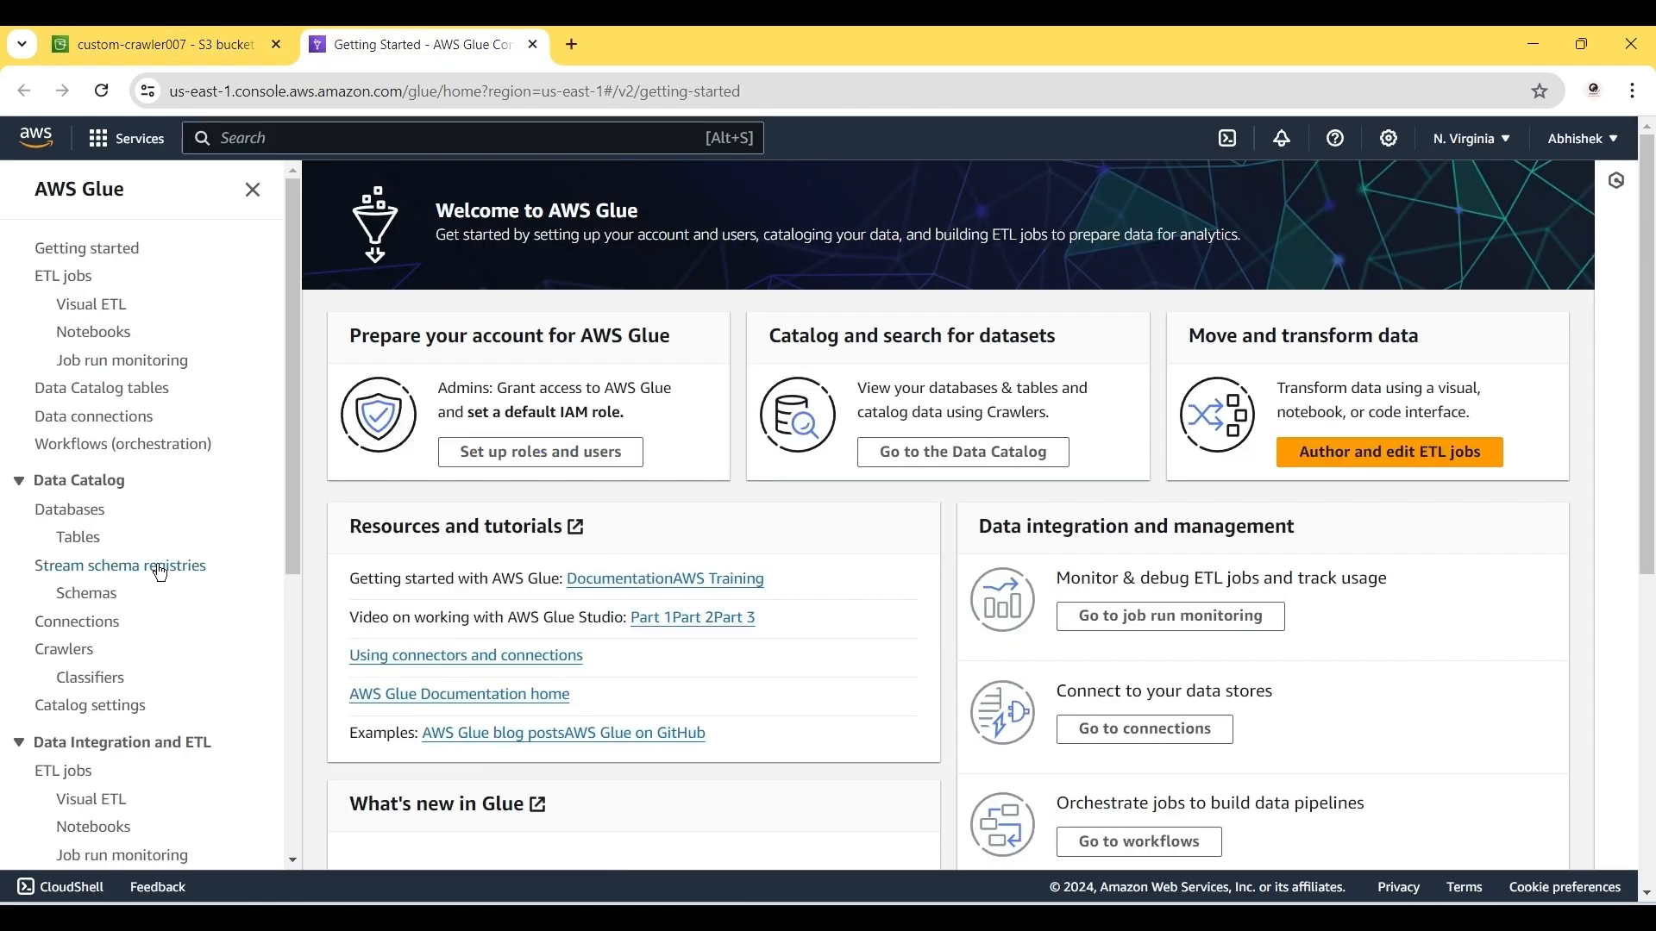
Step: Create database custom_crawler with location s3://custom-crawler007/, then view the Tables list
click(89, 510)
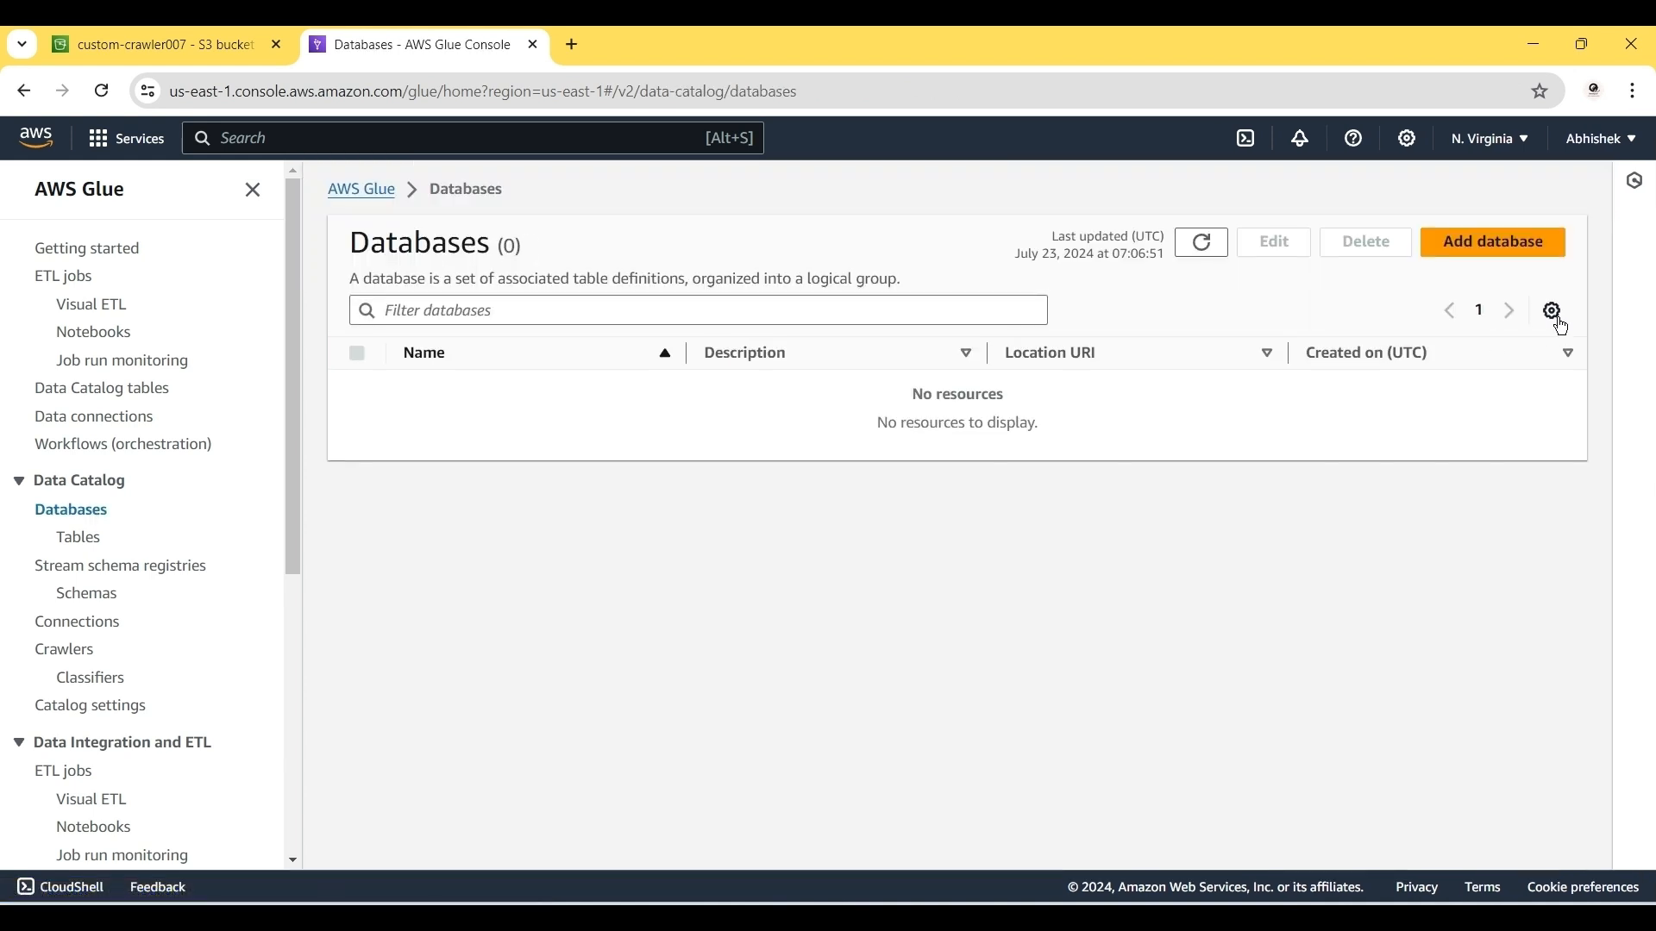
click(1502, 252)
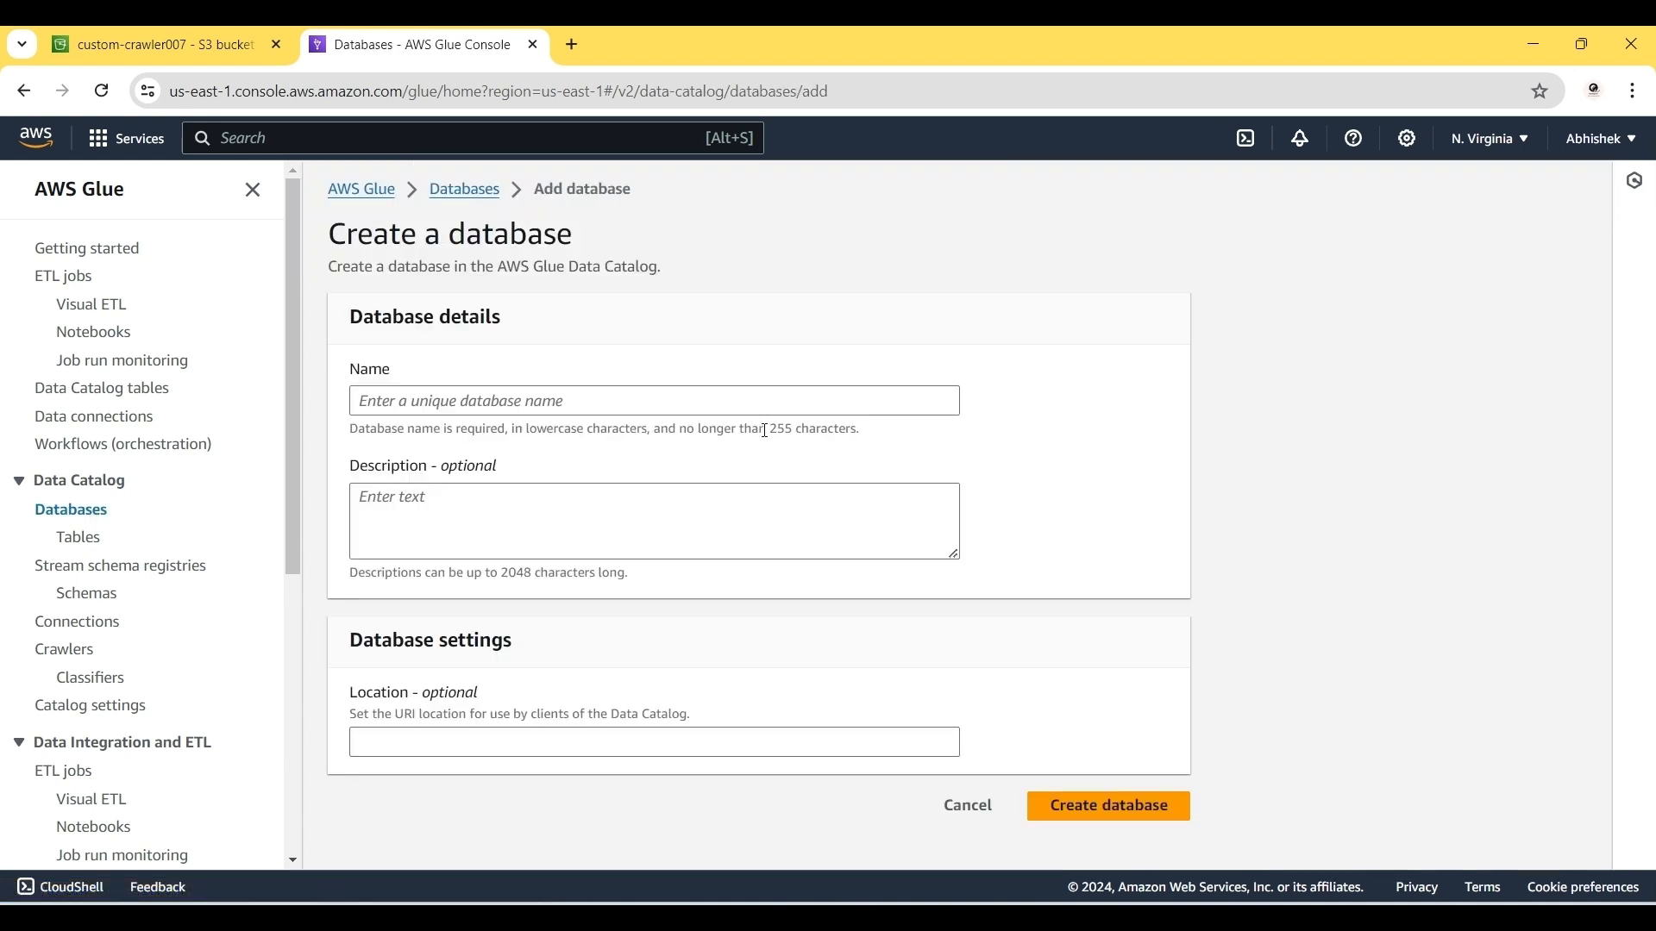
click(490, 404)
click(562, 490)
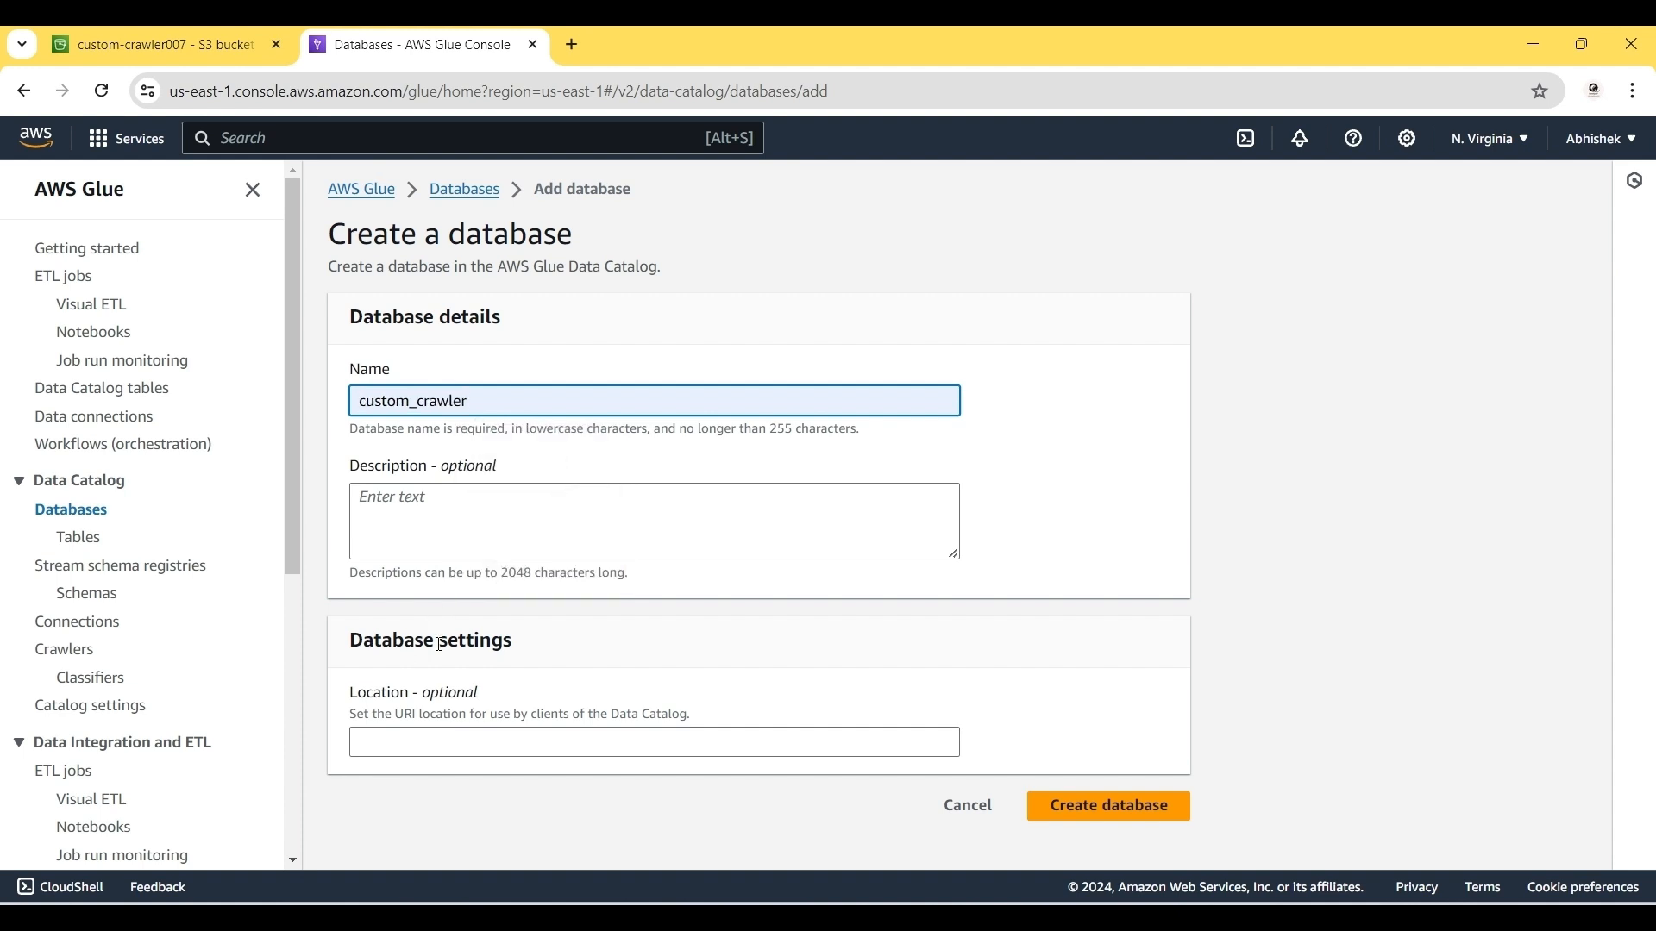
click(377, 747)
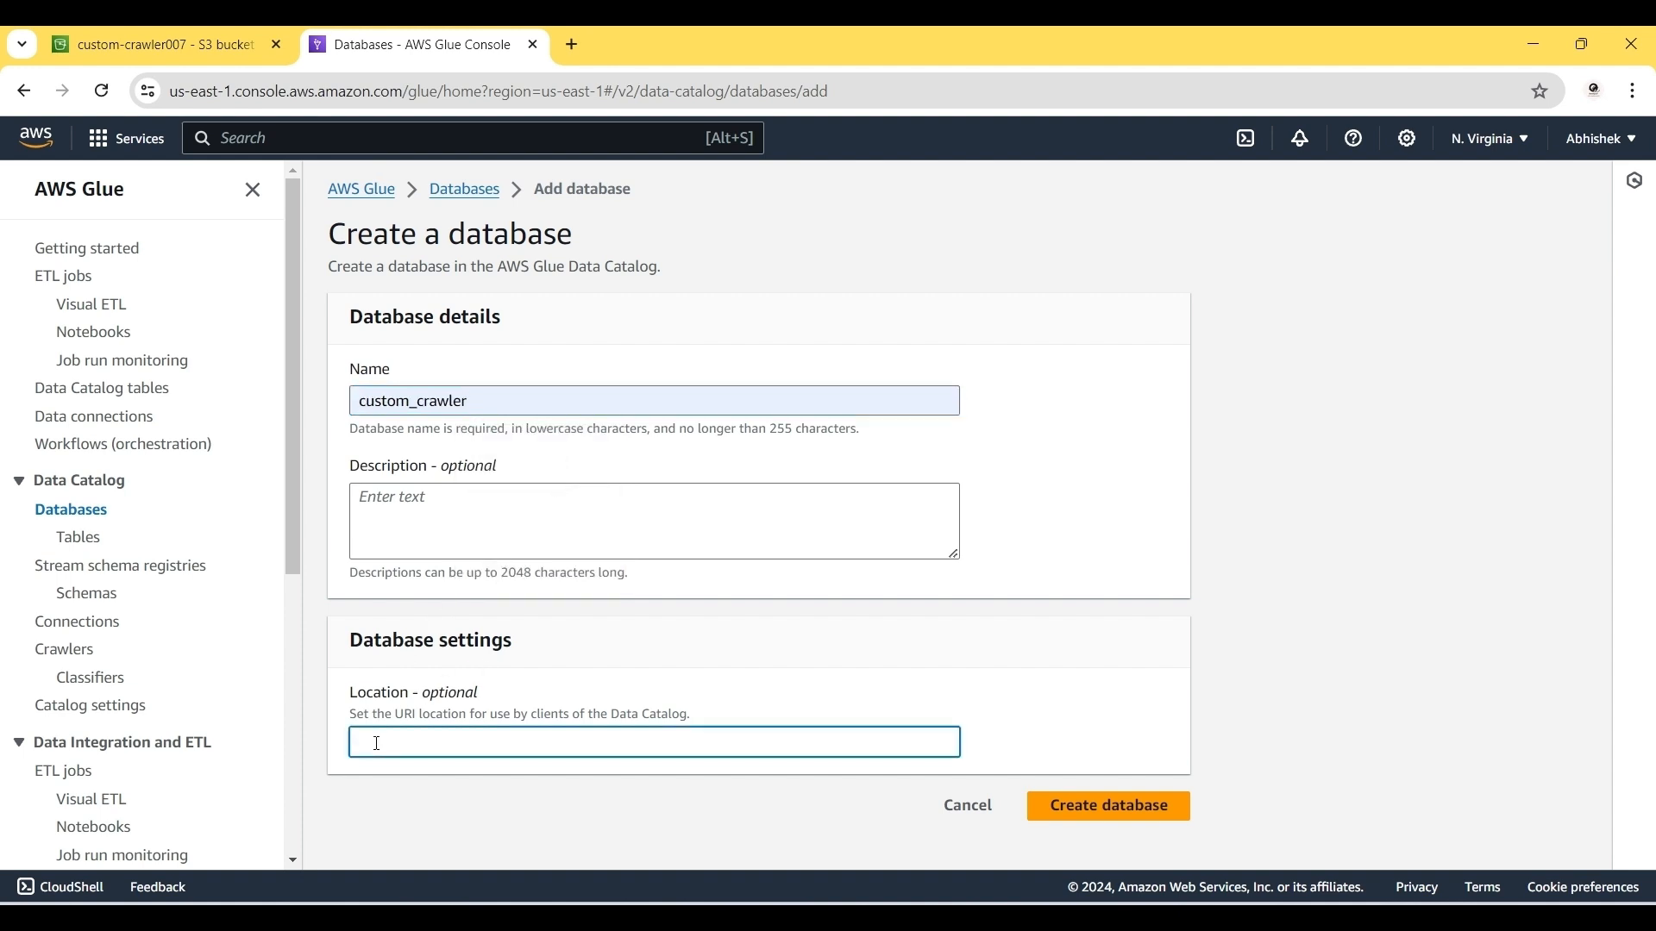
text(s3://custom-crawler007/custom.csv)
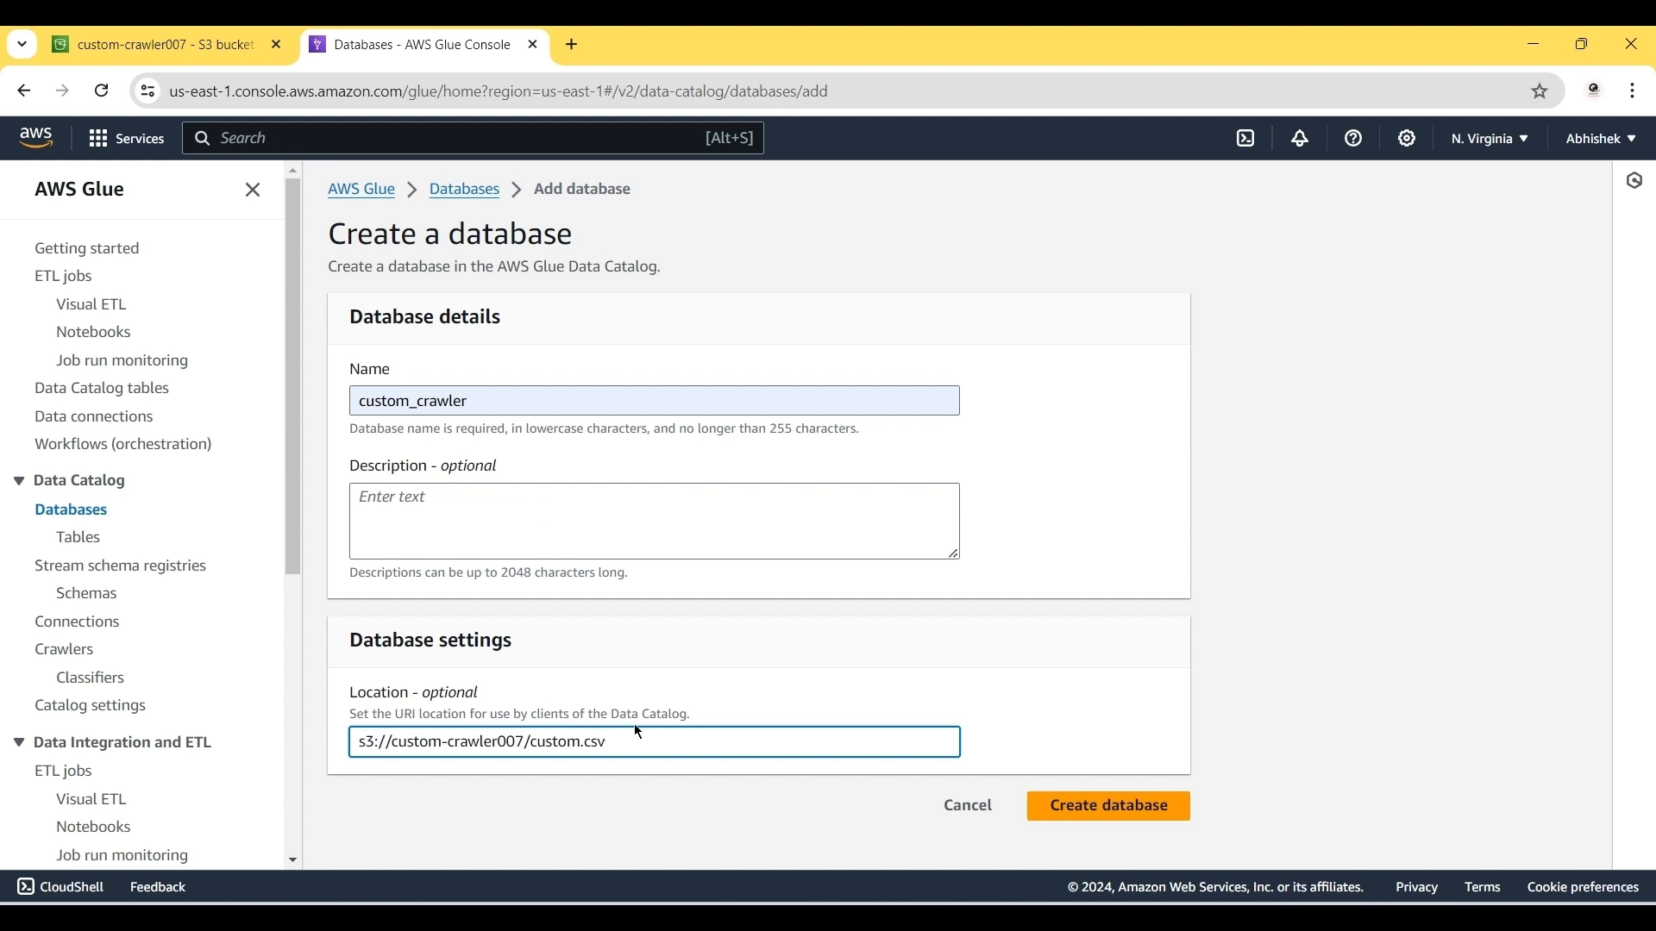
drag(631, 747, 535, 747)
key(BackSpace)
click(1068, 803)
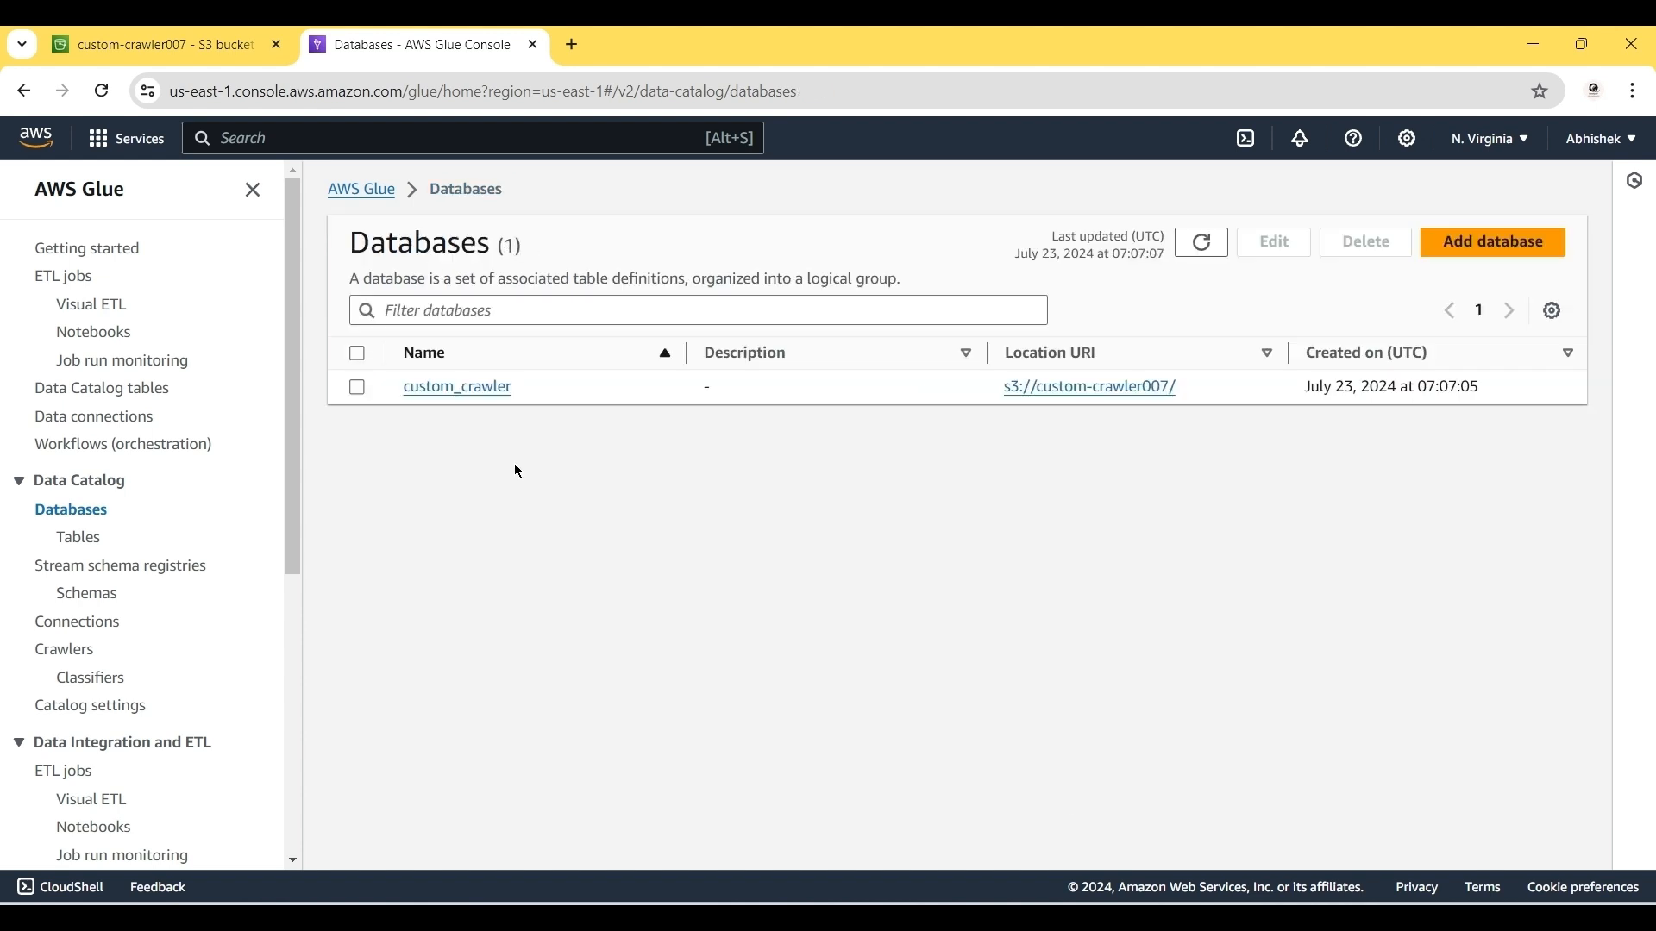
click(76, 539)
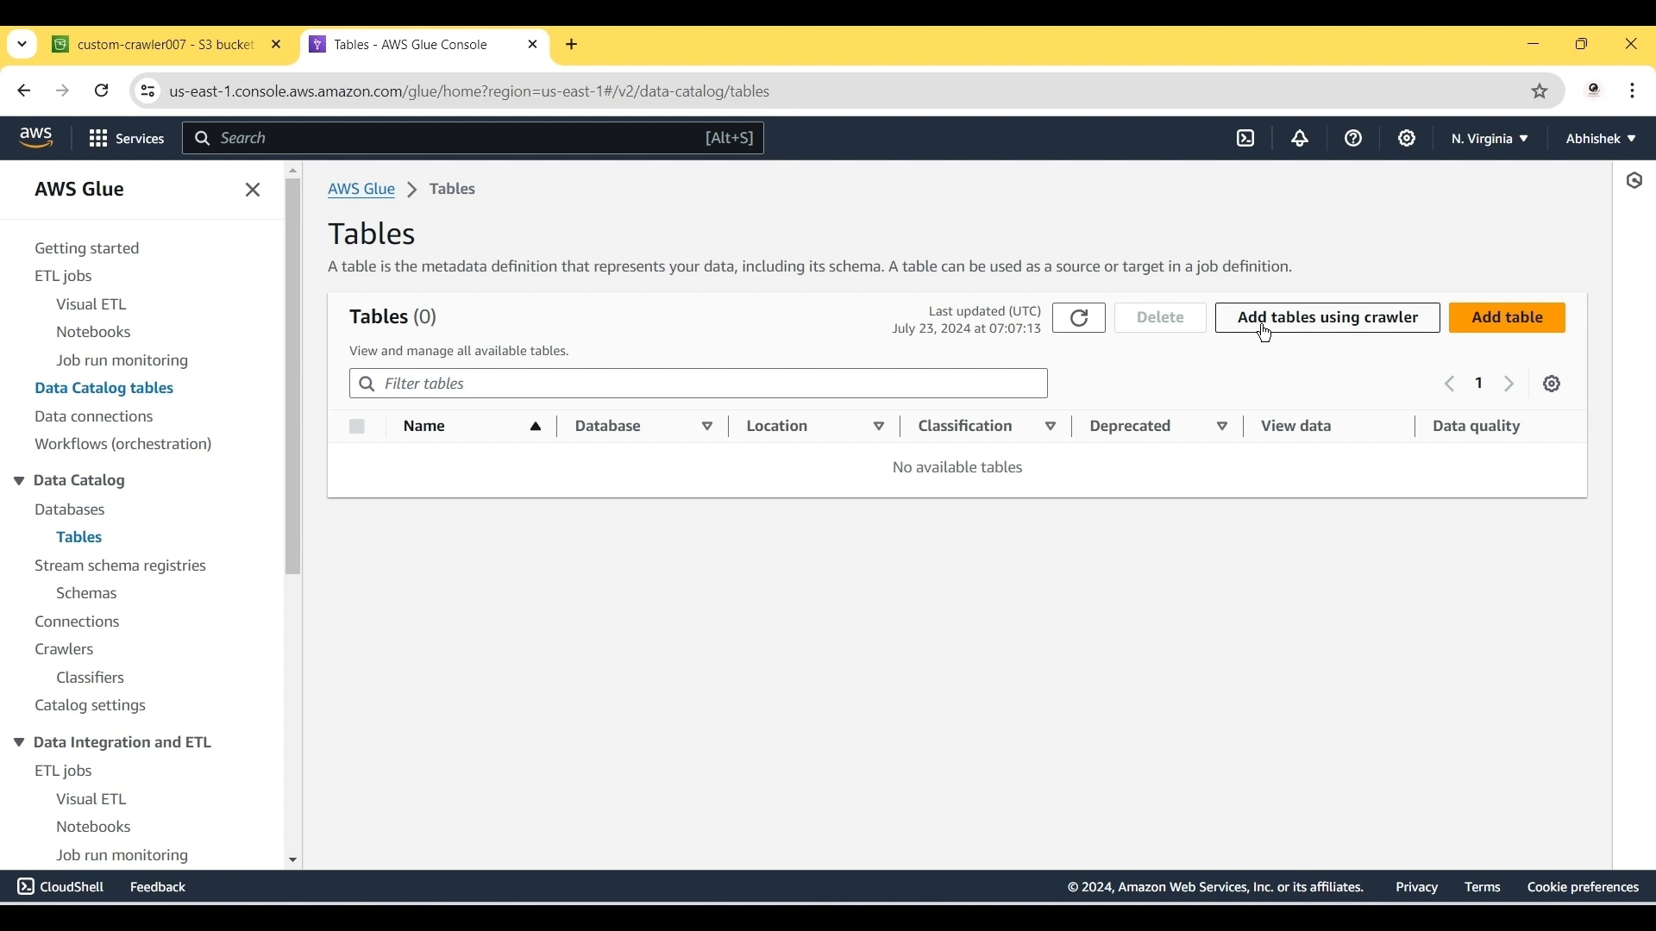
Step: Start a new crawler from the Tables page and name it custom_crawler
click(1266, 333)
click(824, 384)
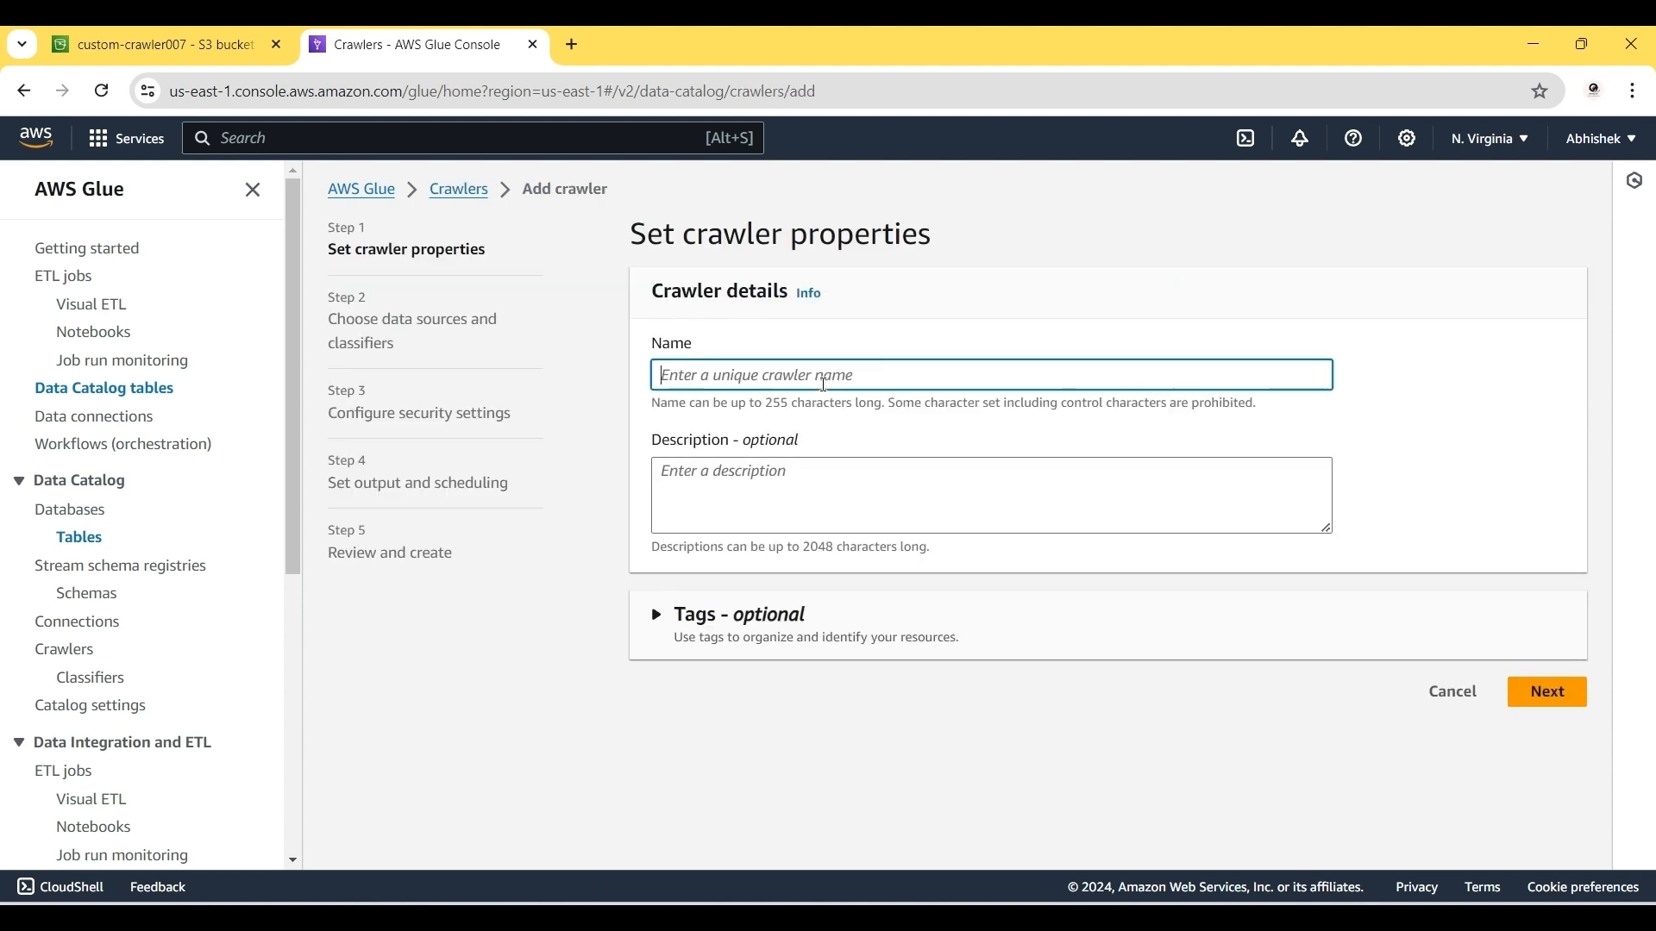
text(custom_crawl)
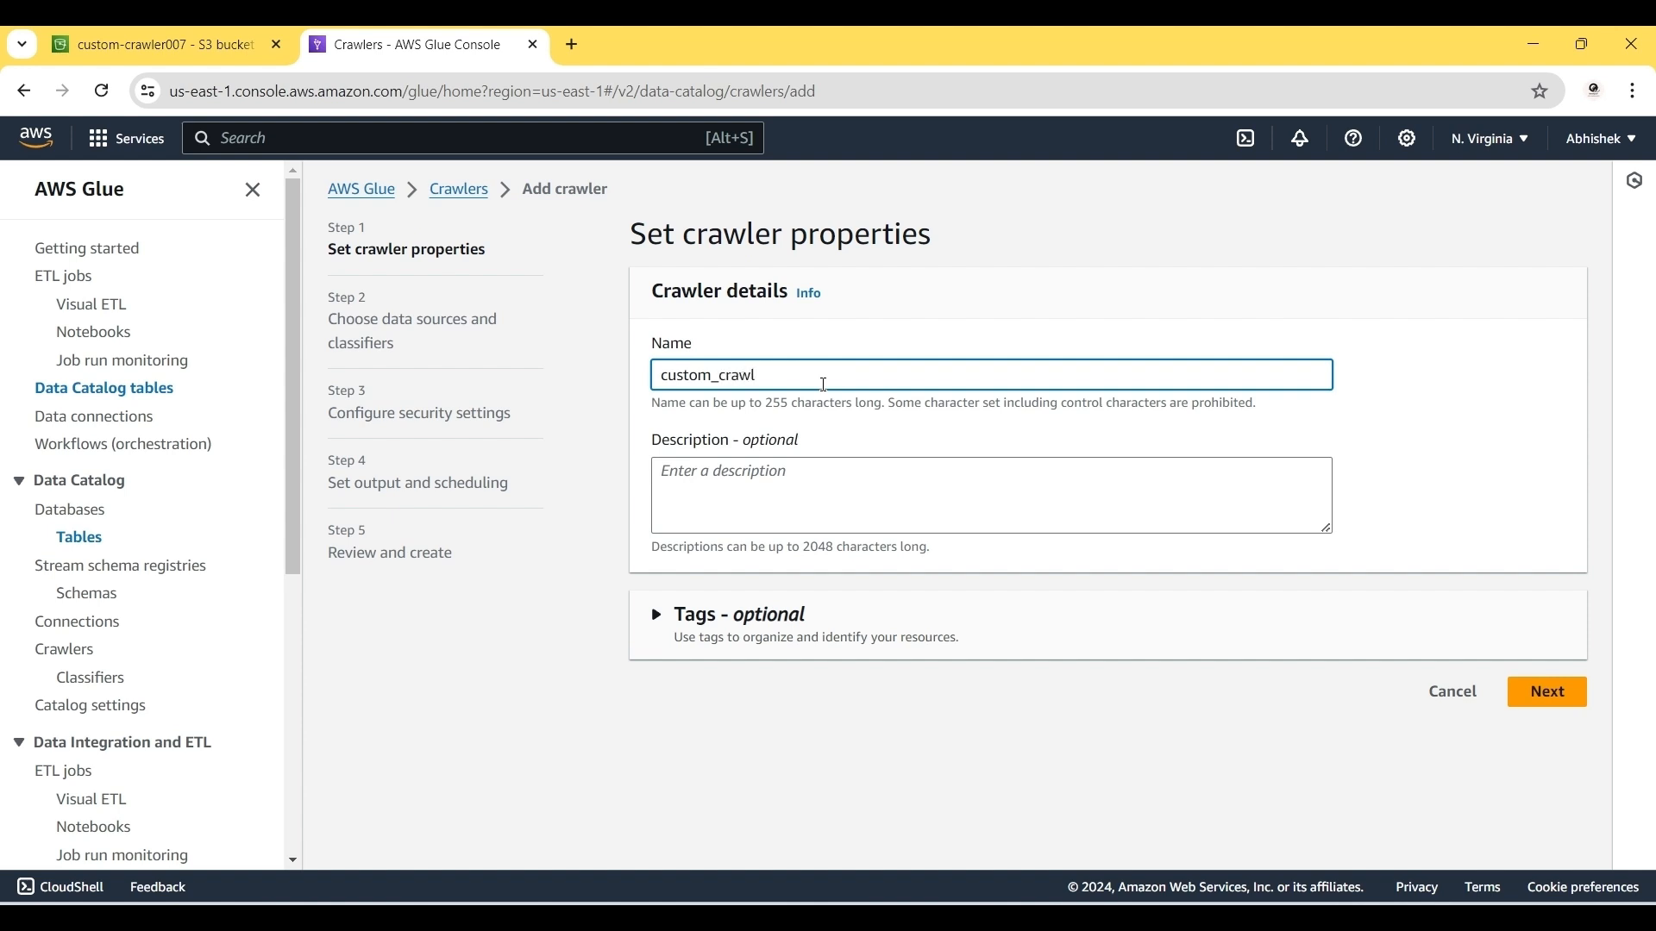
text(er)
click(1546, 693)
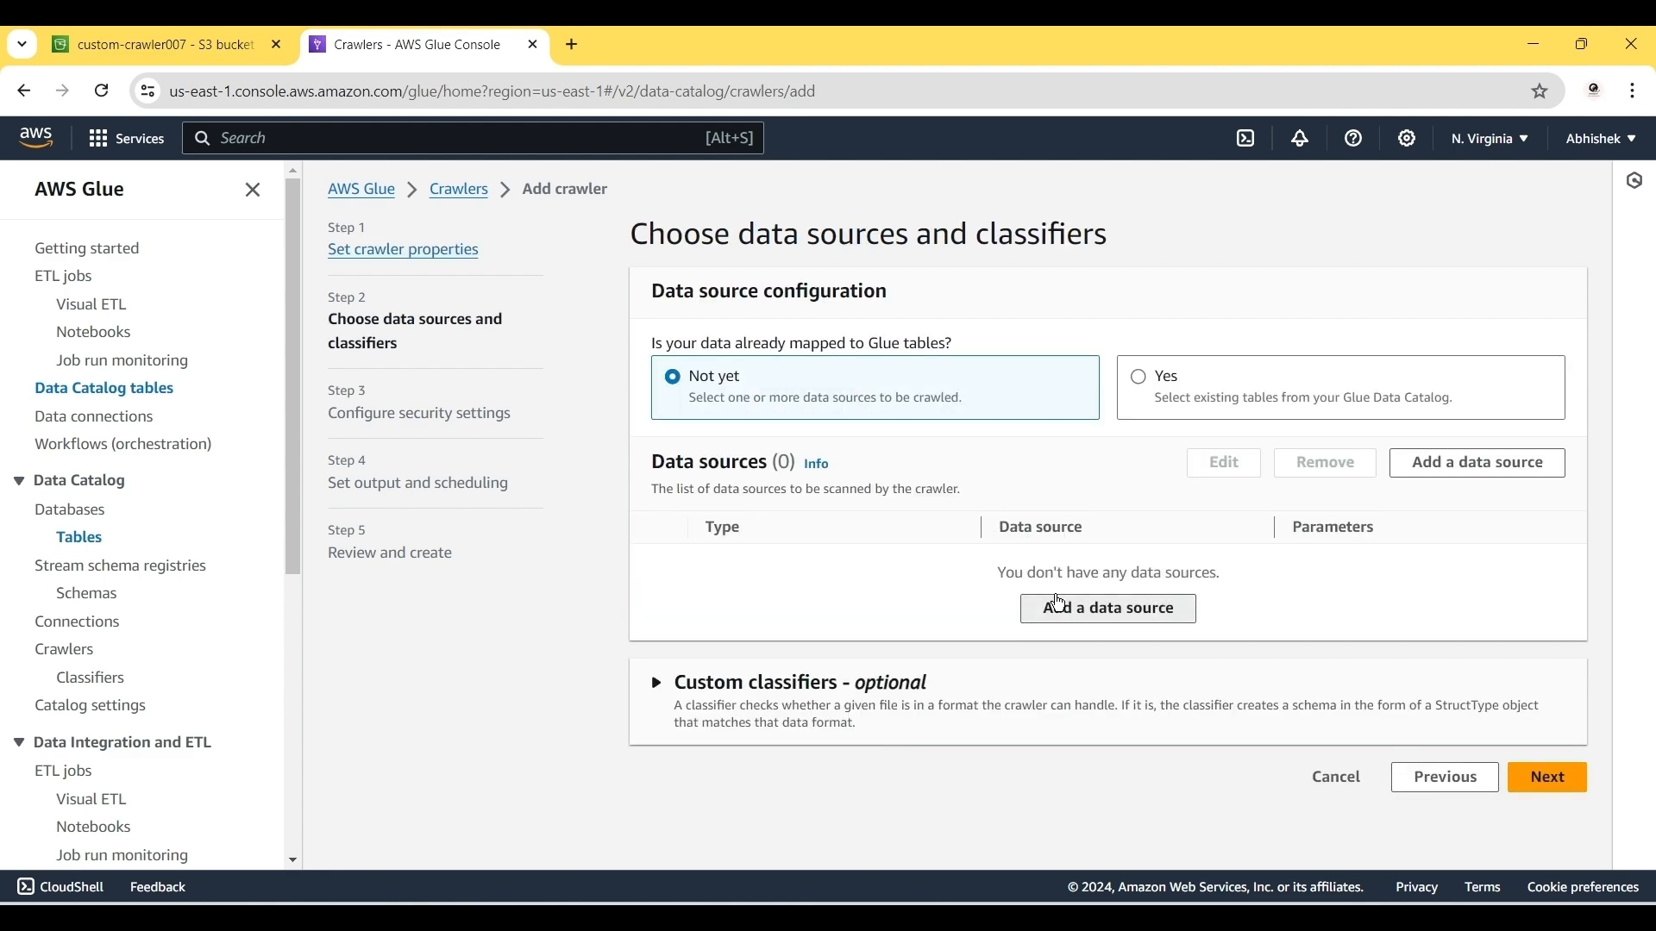
Step: Add s3://custom-crawler007/ as the crawler's S3 data source
click(1059, 605)
click(632, 634)
text(s3://custom-crawler007/custom.csv)
key(BackSpace)
key(BackSpace)
key(BackSpace)
key(BackSpace)
key(BackSpace)
key(BackSpace)
key(BackSpace)
key(BackSpace)
key(BackSpace)
key(BackSpace)
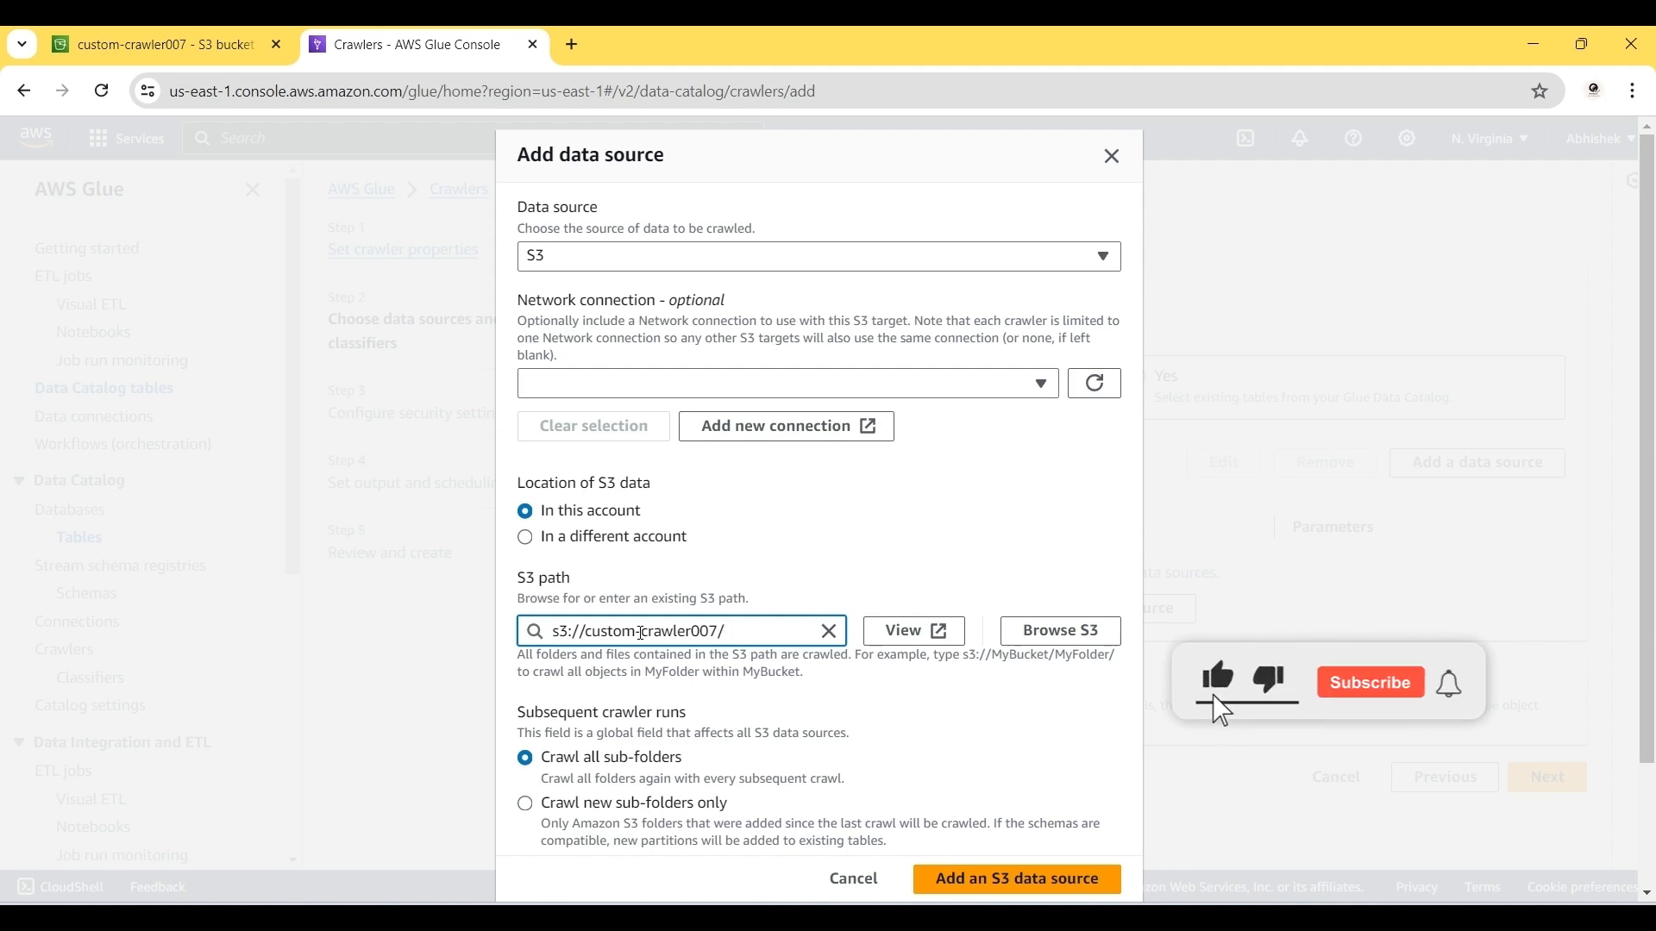
scroll(780, 673, down, 2)
click(955, 872)
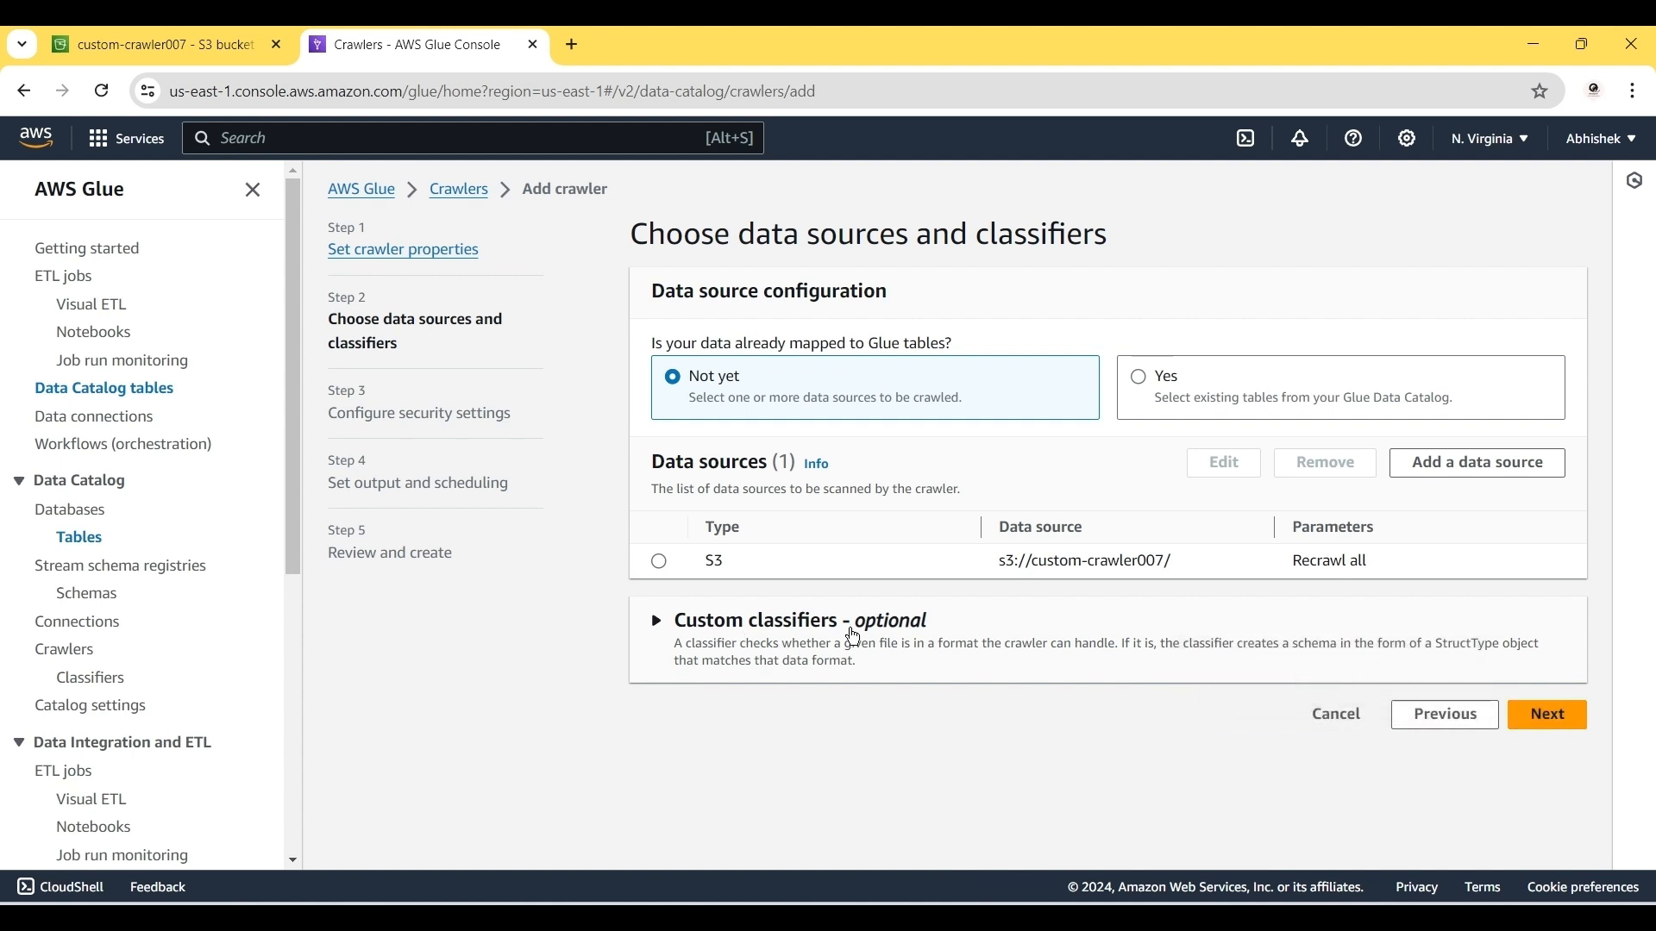
click(1547, 716)
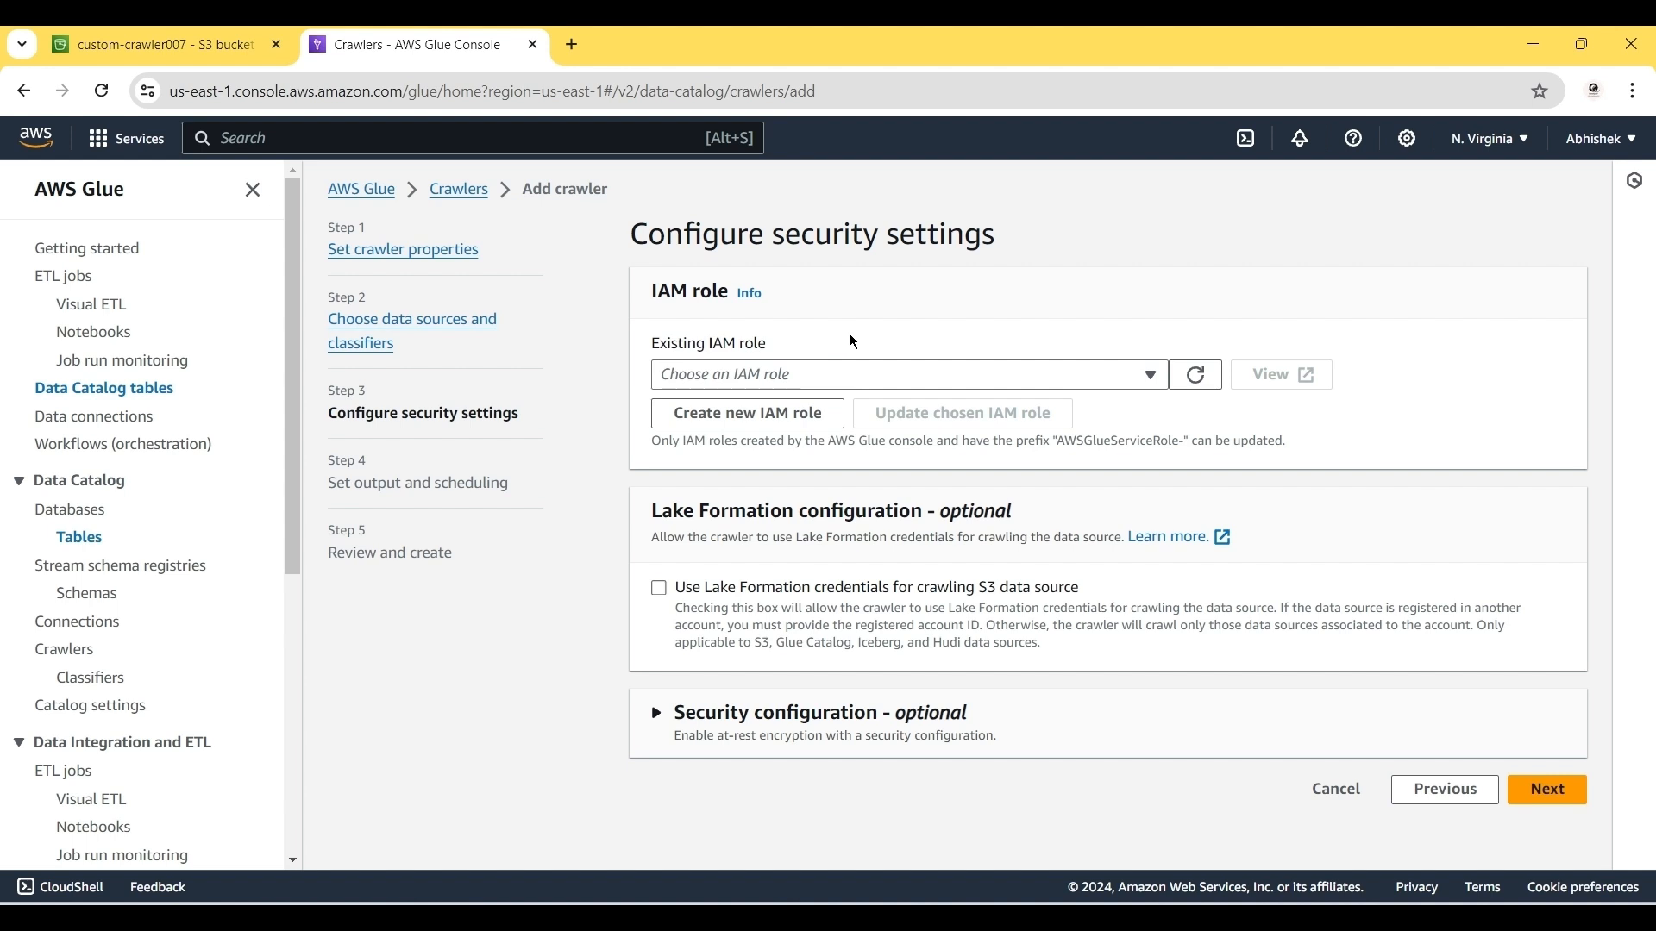
Step: Create a new IAM role named AWSGlueServiceRole-345 for the crawler
click(726, 430)
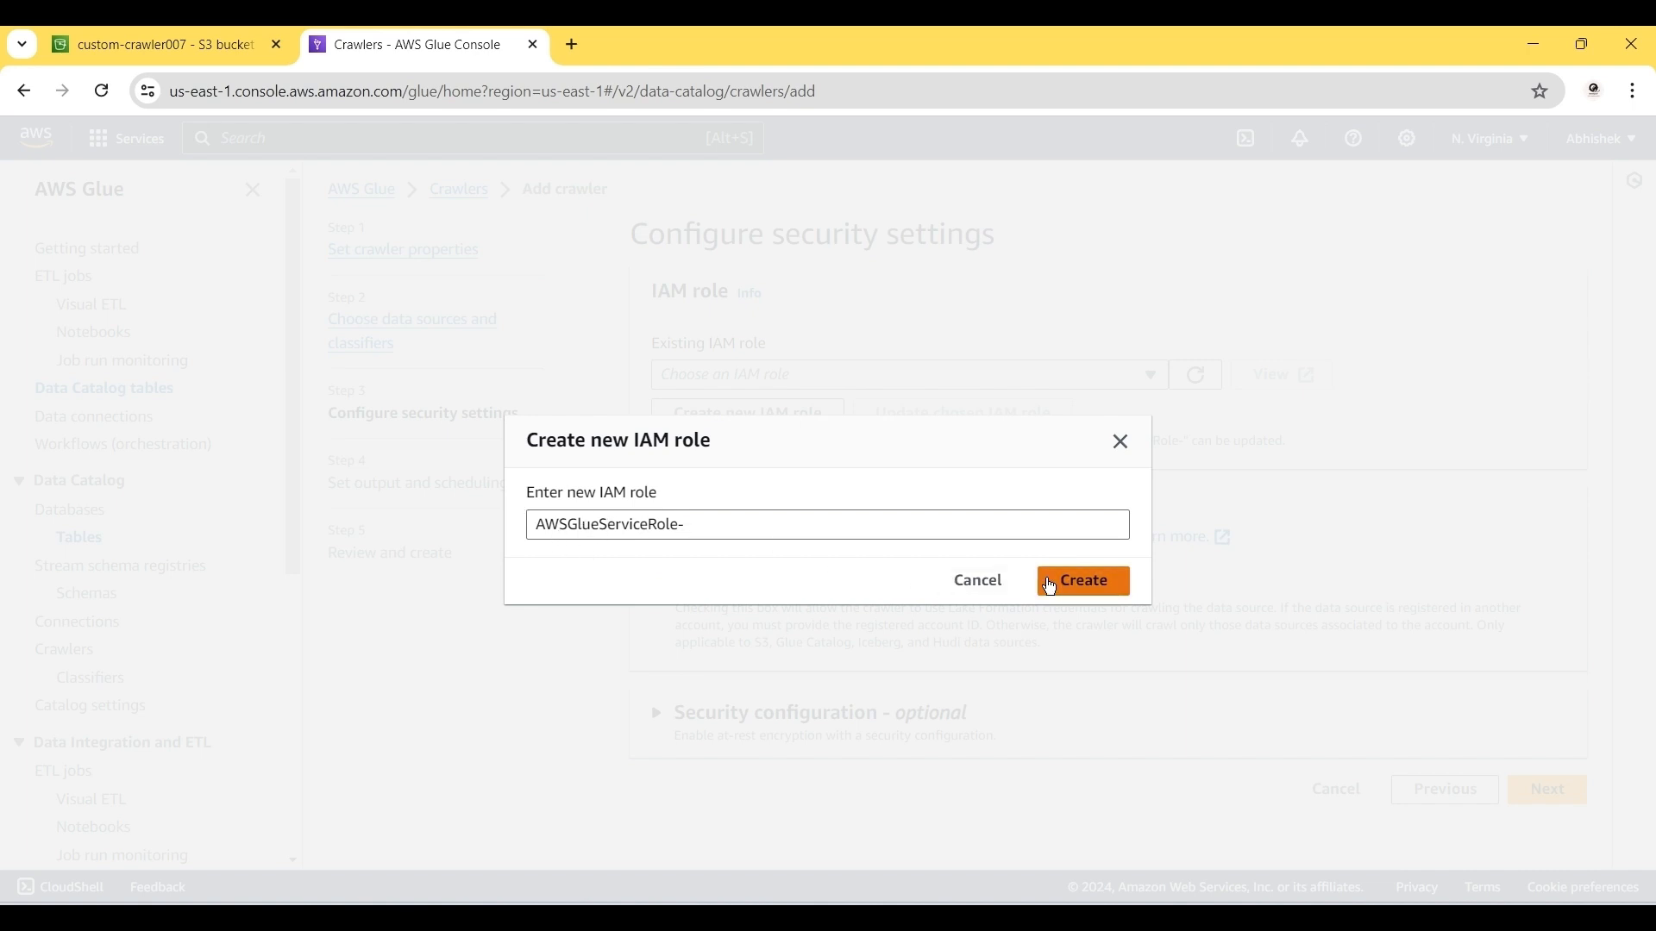
click(1050, 585)
click(793, 501)
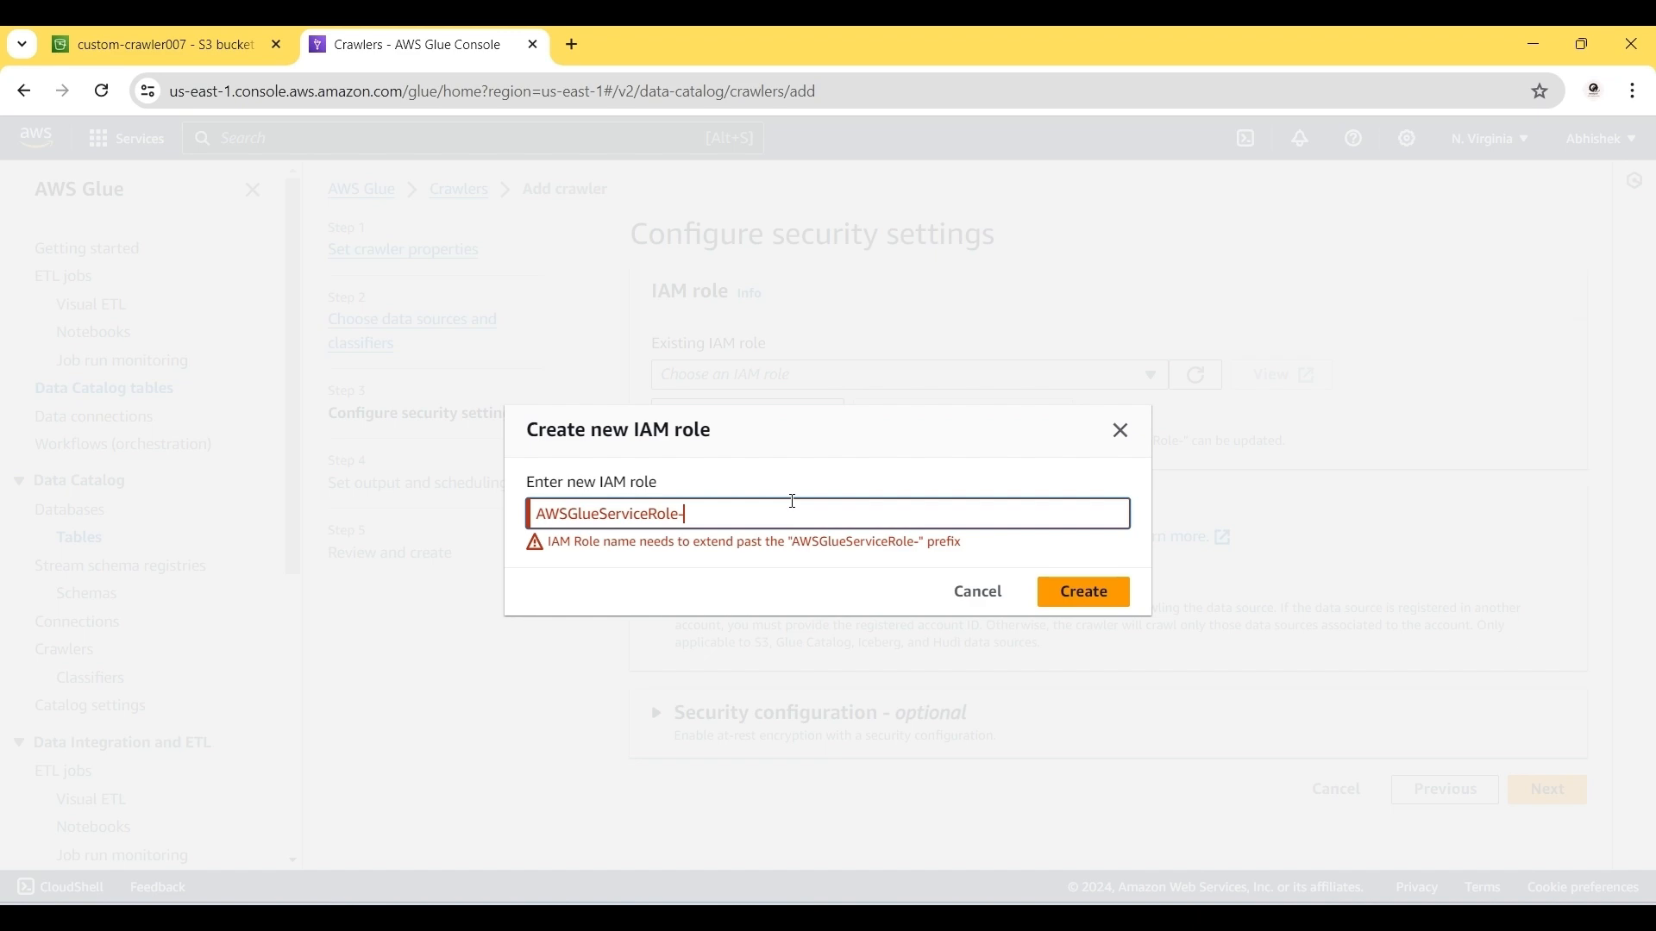
text(345)
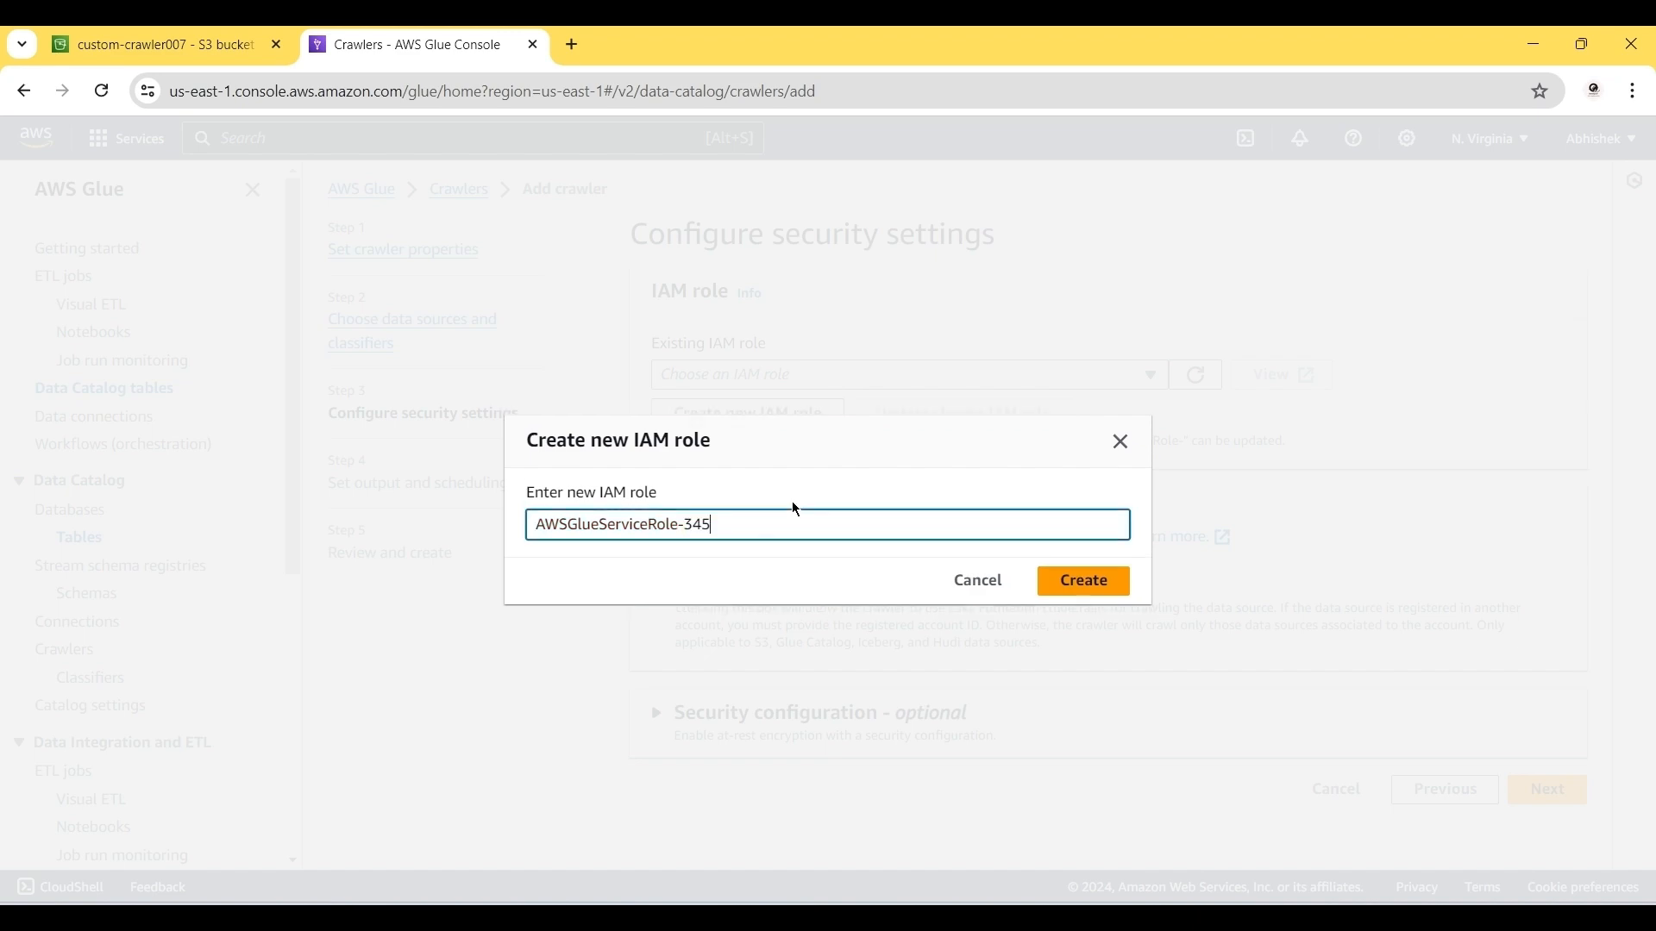
click(1085, 591)
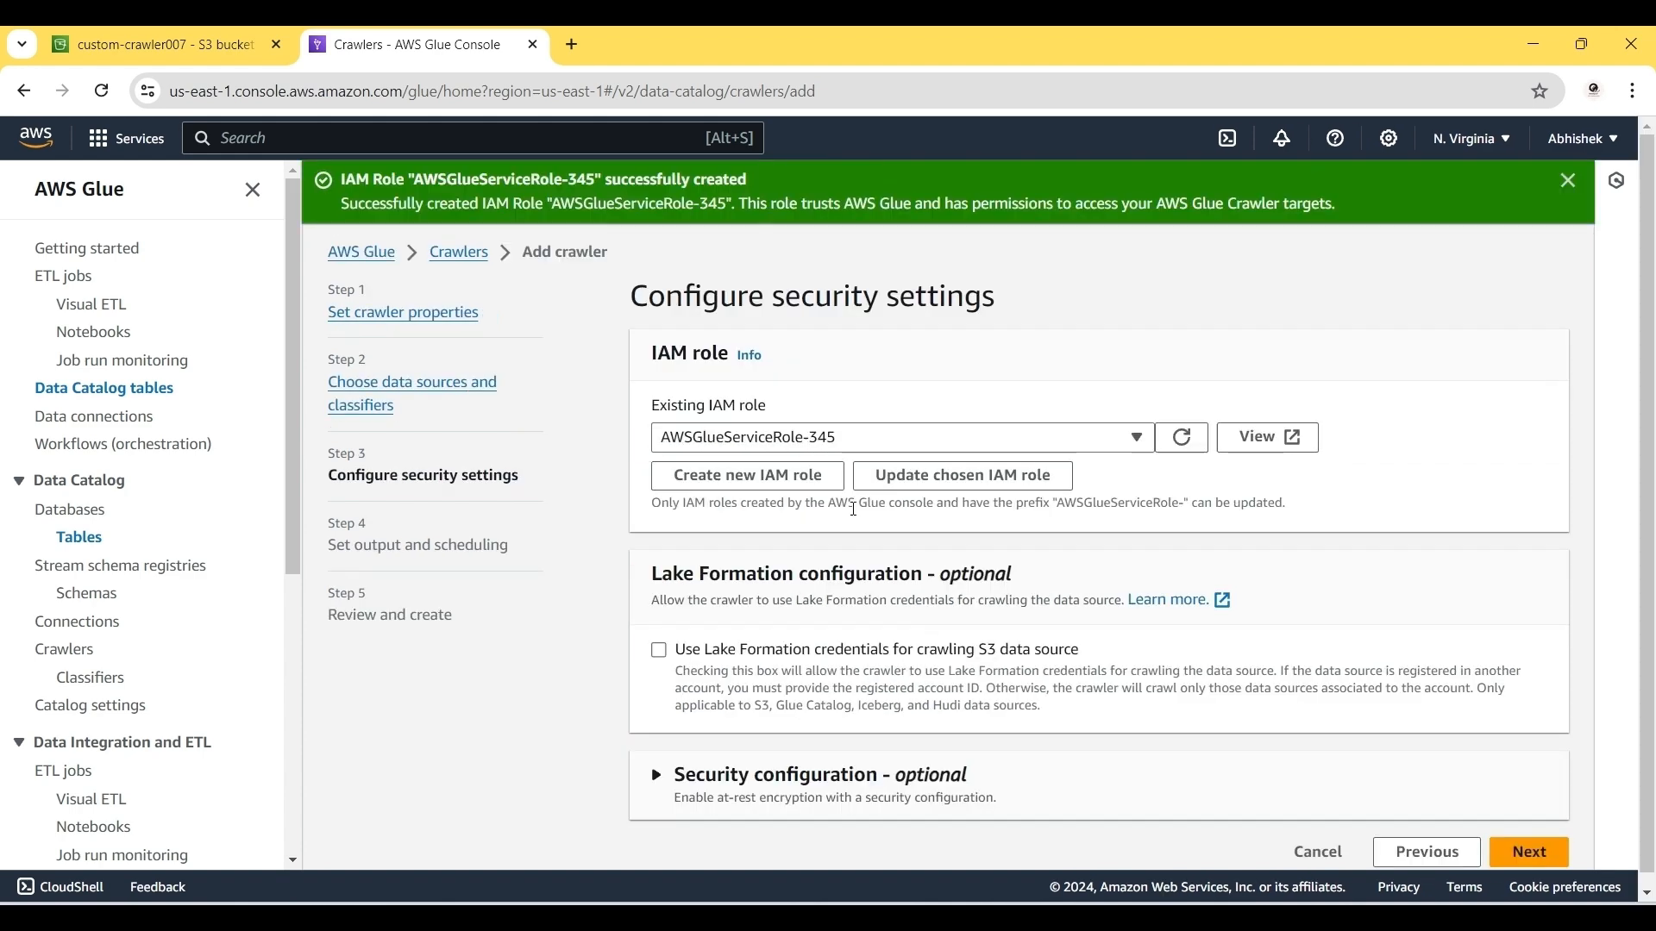
Step: Set custom_crawler as the target database and create the crawler
click(1542, 858)
click(795, 436)
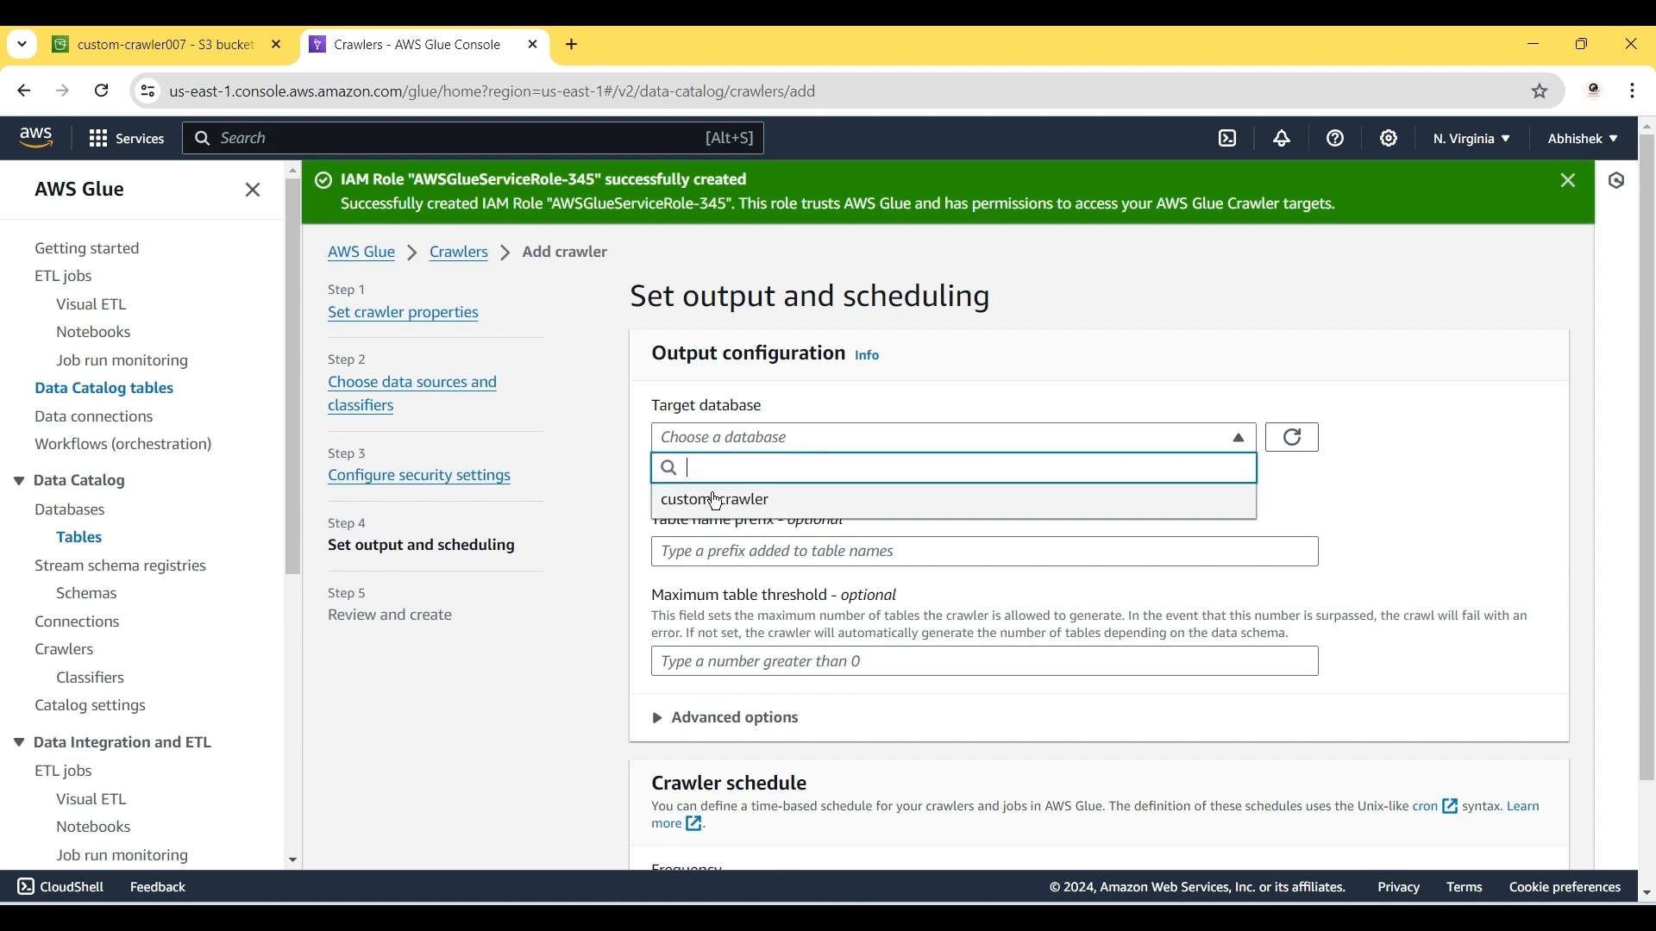
click(717, 502)
scroll(852, 606, down, 2)
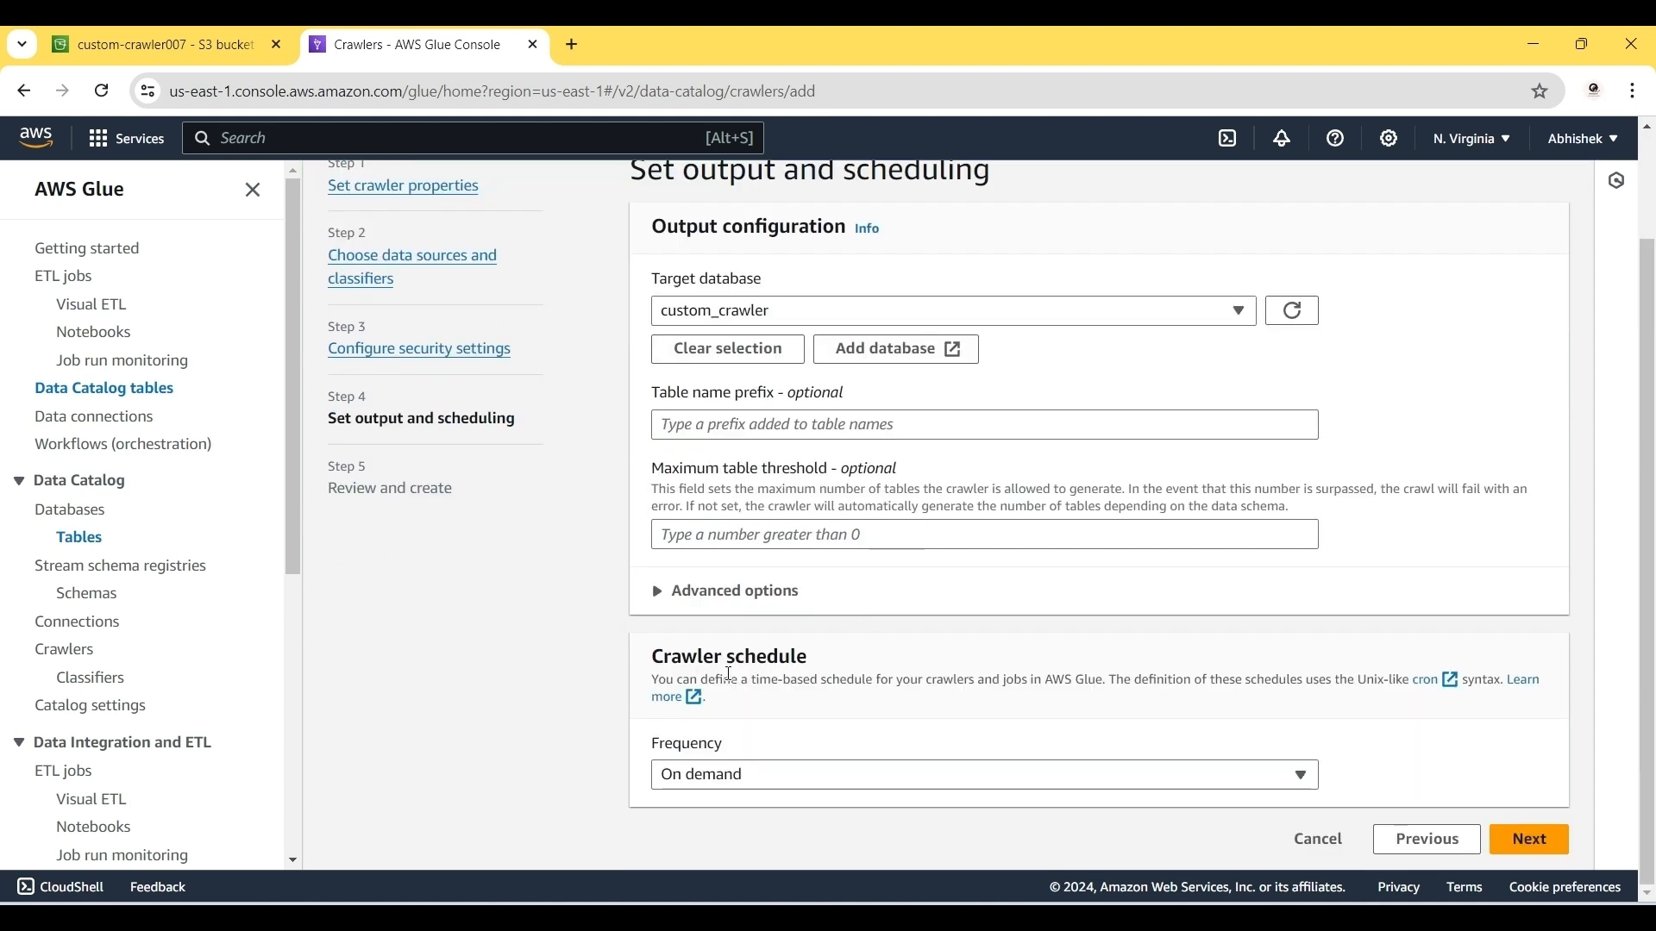
click(1532, 839)
scroll(1415, 717, down, 2)
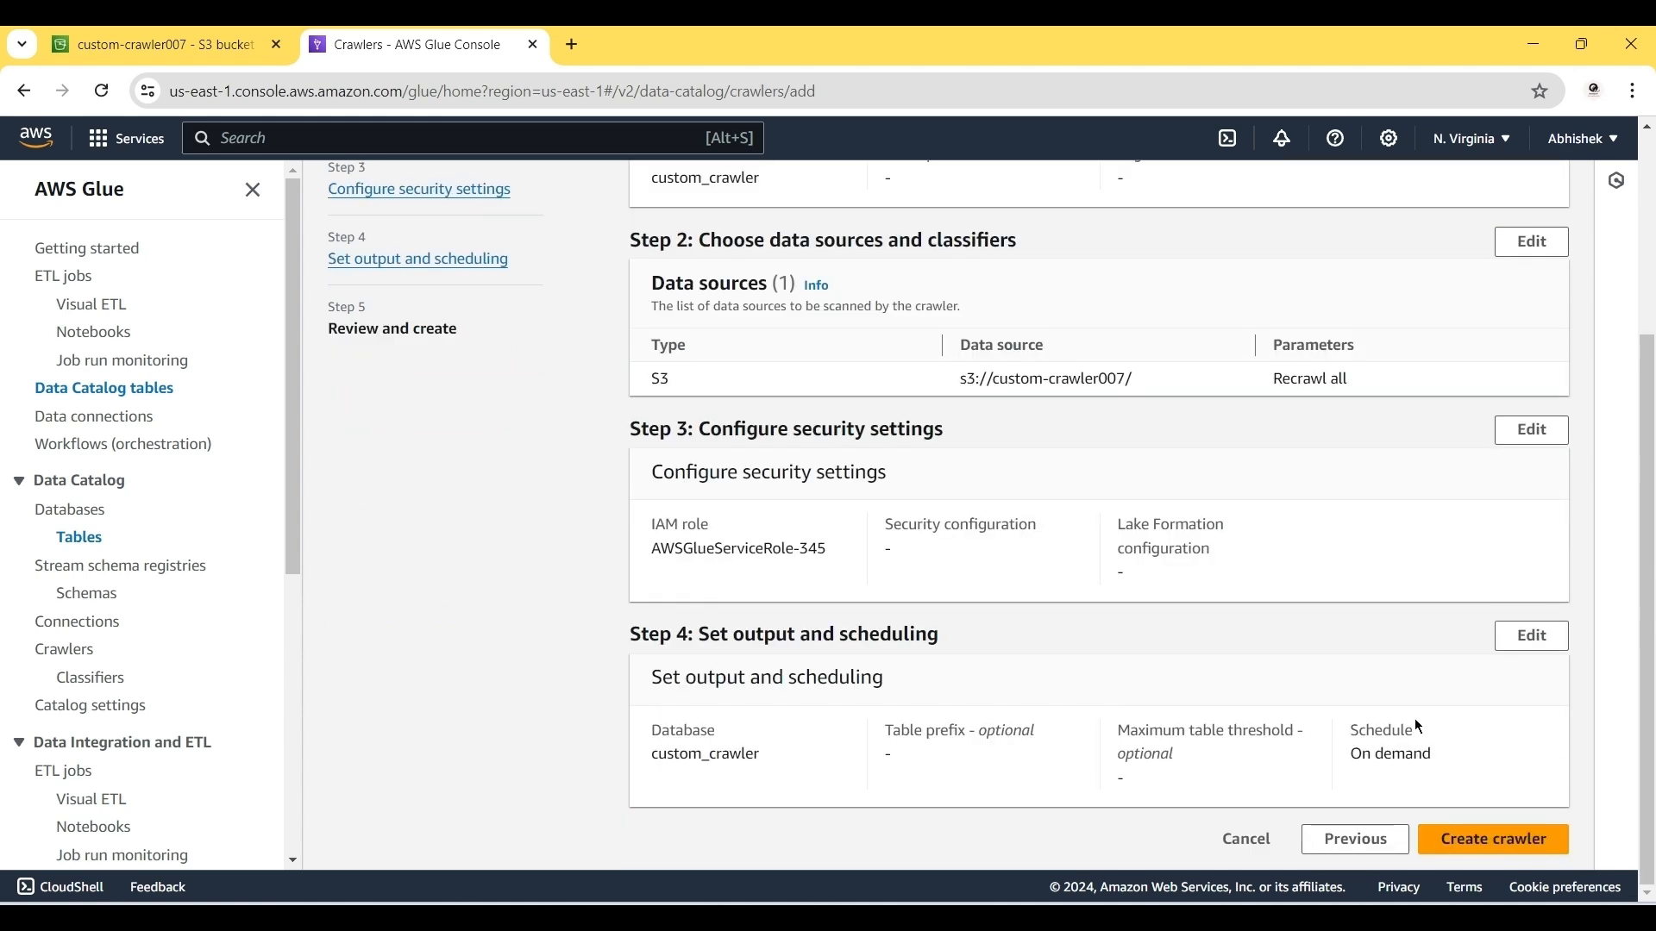
click(1476, 838)
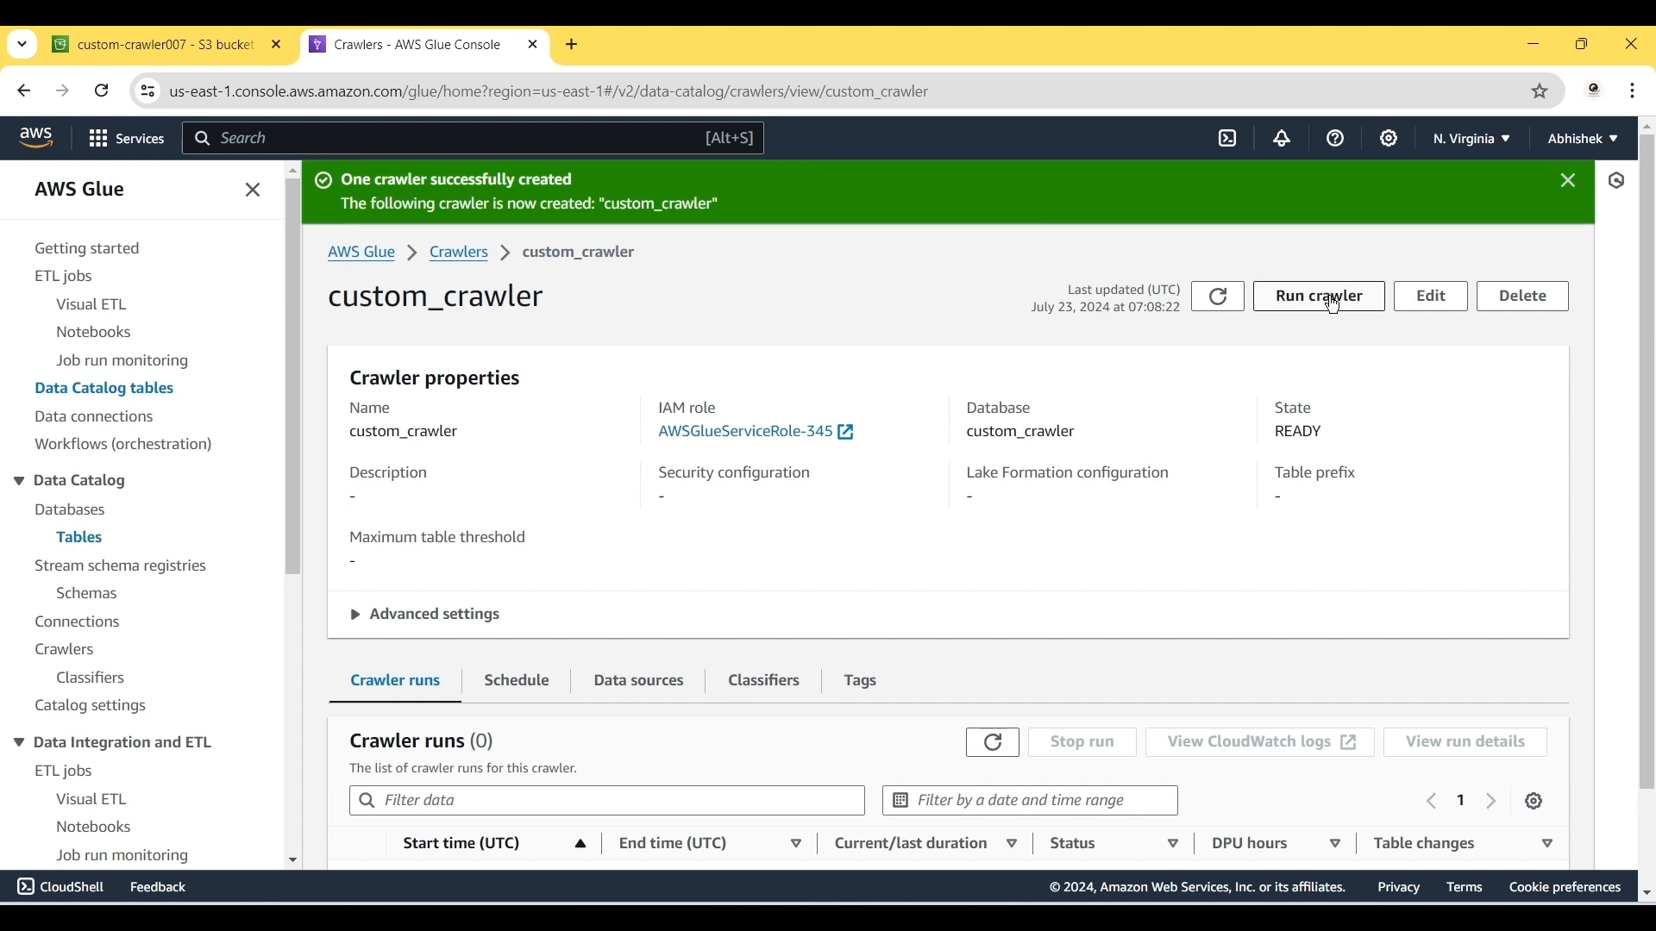
Step: Run custom_crawler and return to the Crawlers list
click(1348, 299)
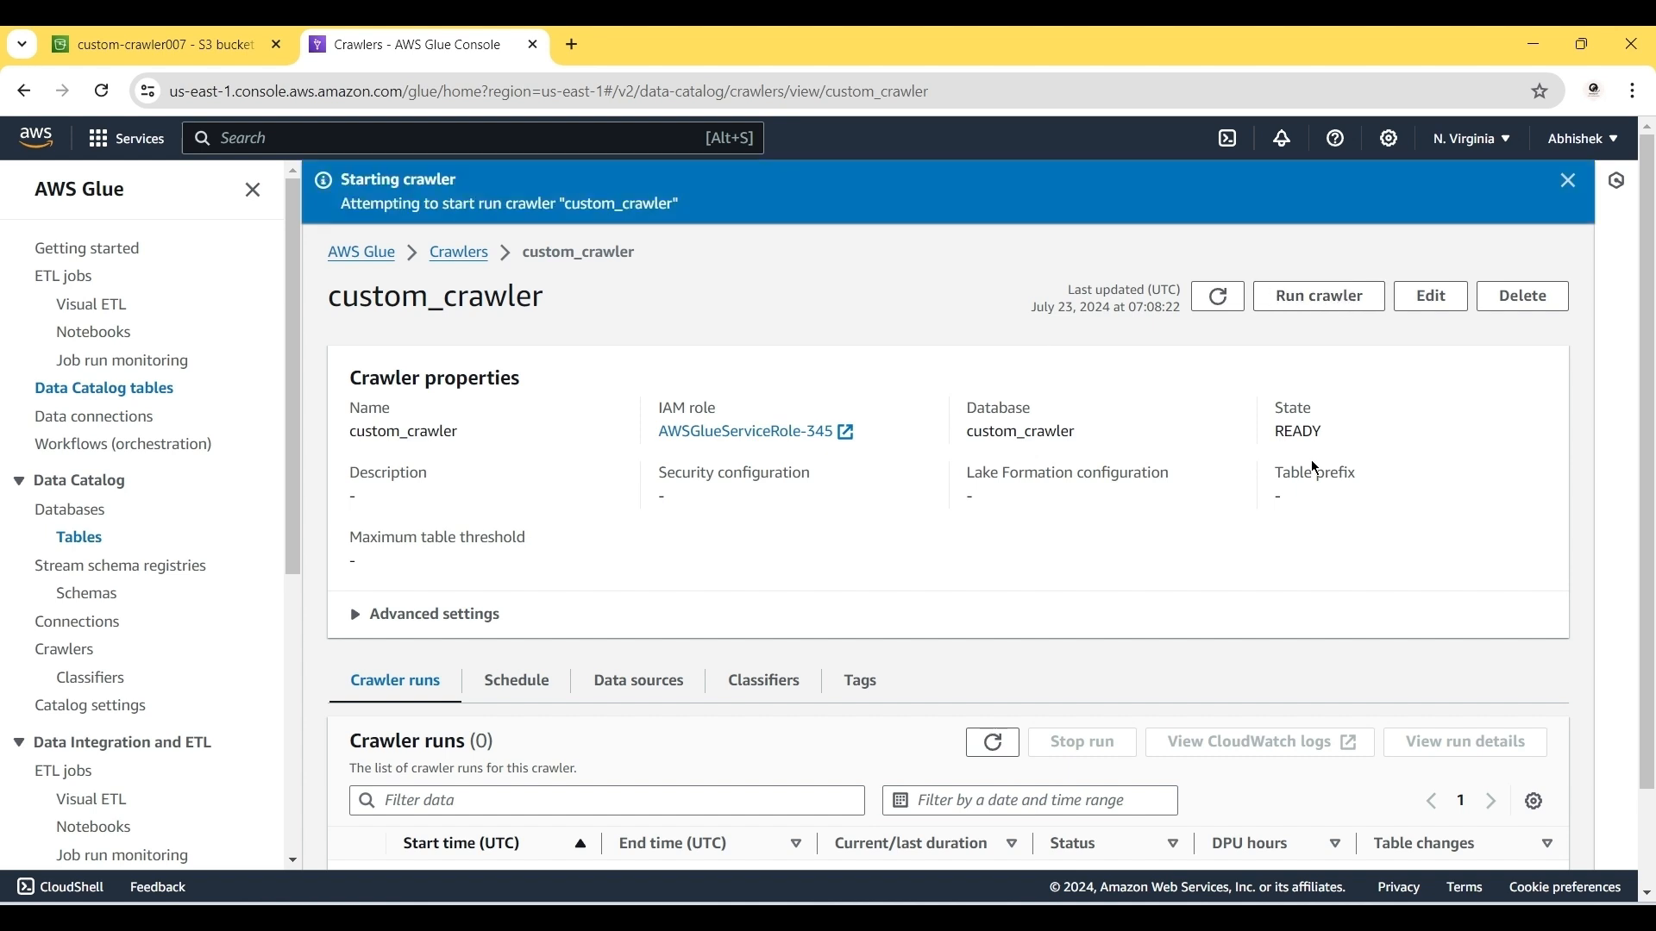
scroll(1316, 468, down, 2)
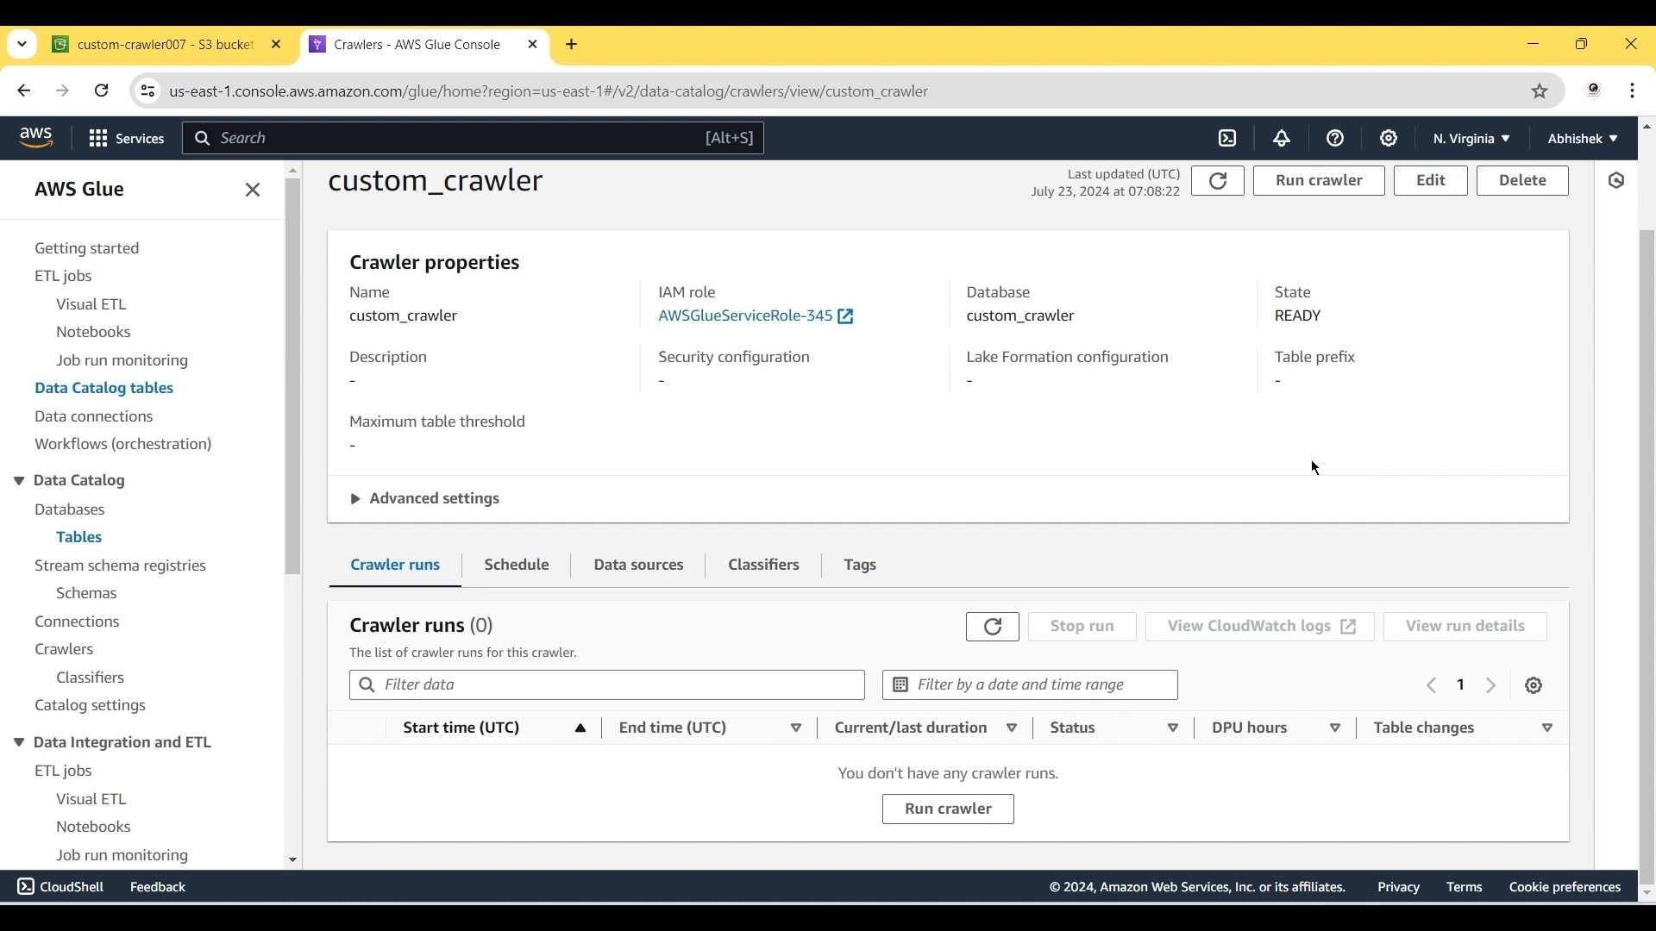
scroll(1303, 604, left, 5)
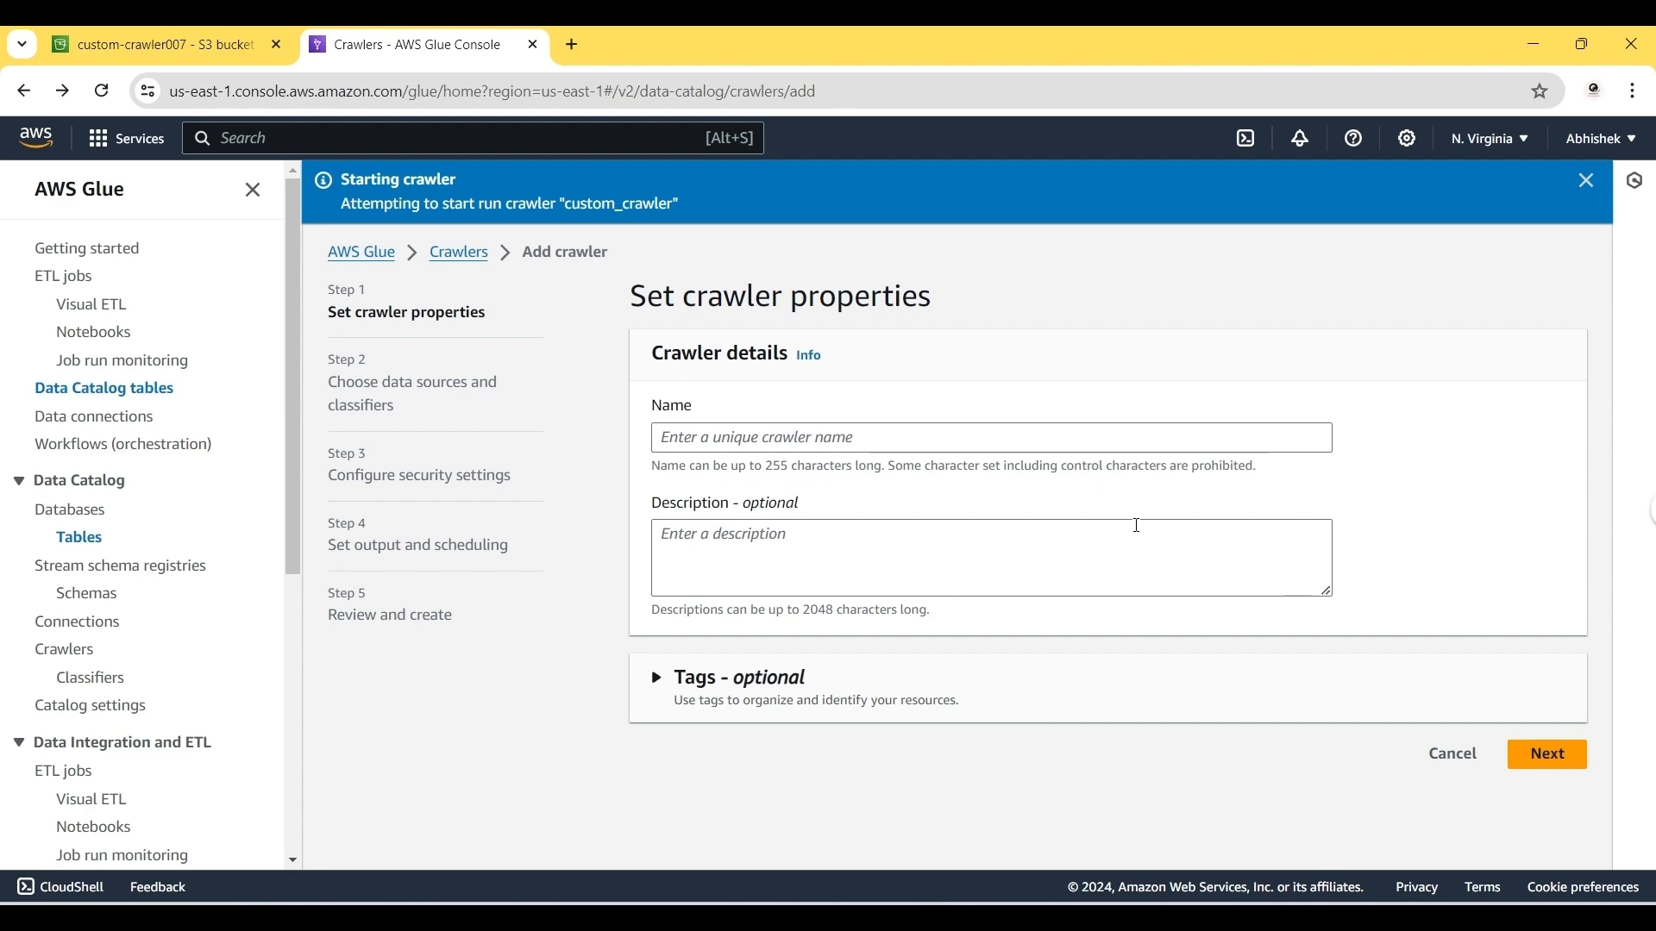
scroll(1298, 609, right, 5)
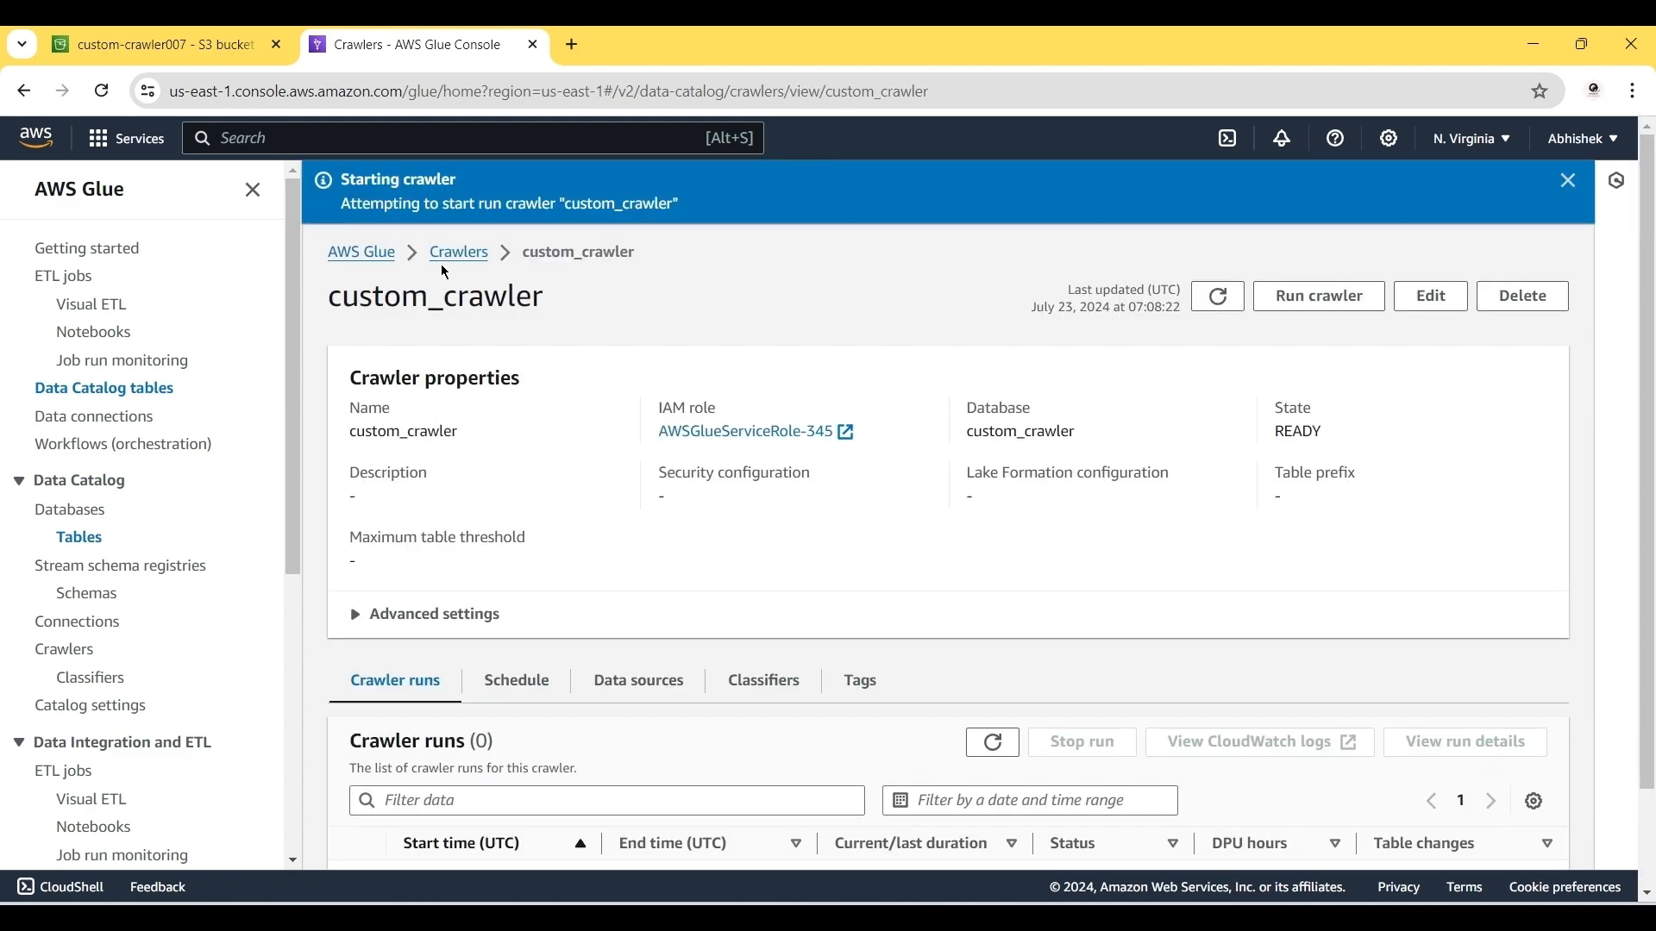
click(455, 254)
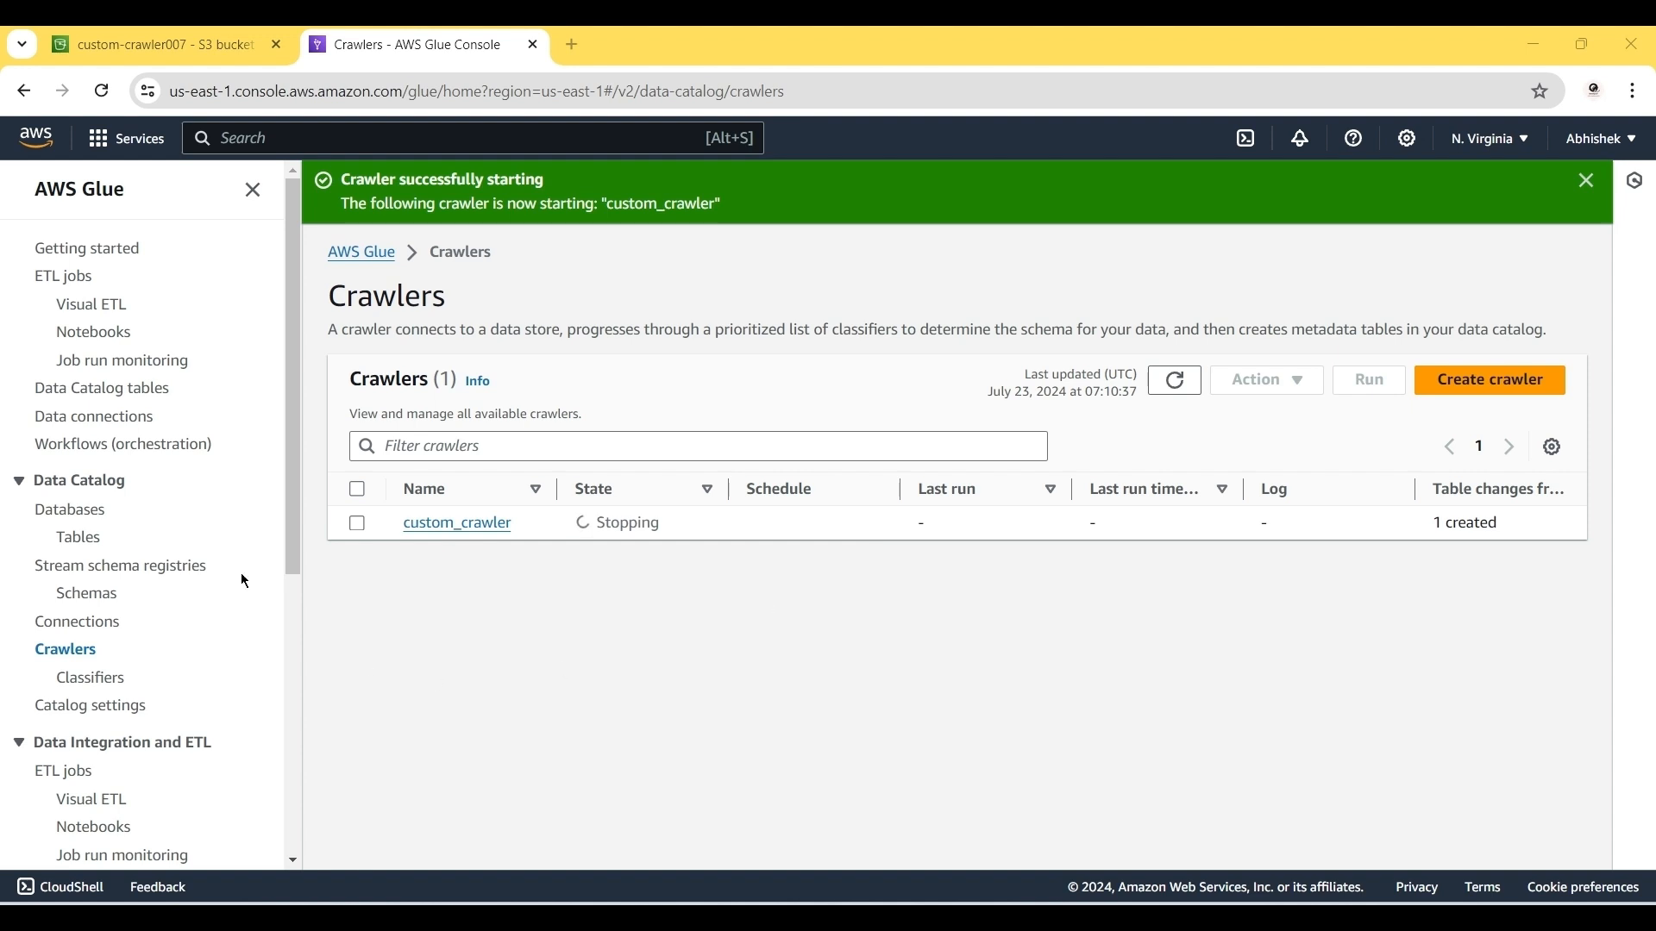
Step: Inspect the UNKNOWN custom_crawler007 table, review the '#'-delimited custom.csv, then show the Custom classifier slides
click(80, 539)
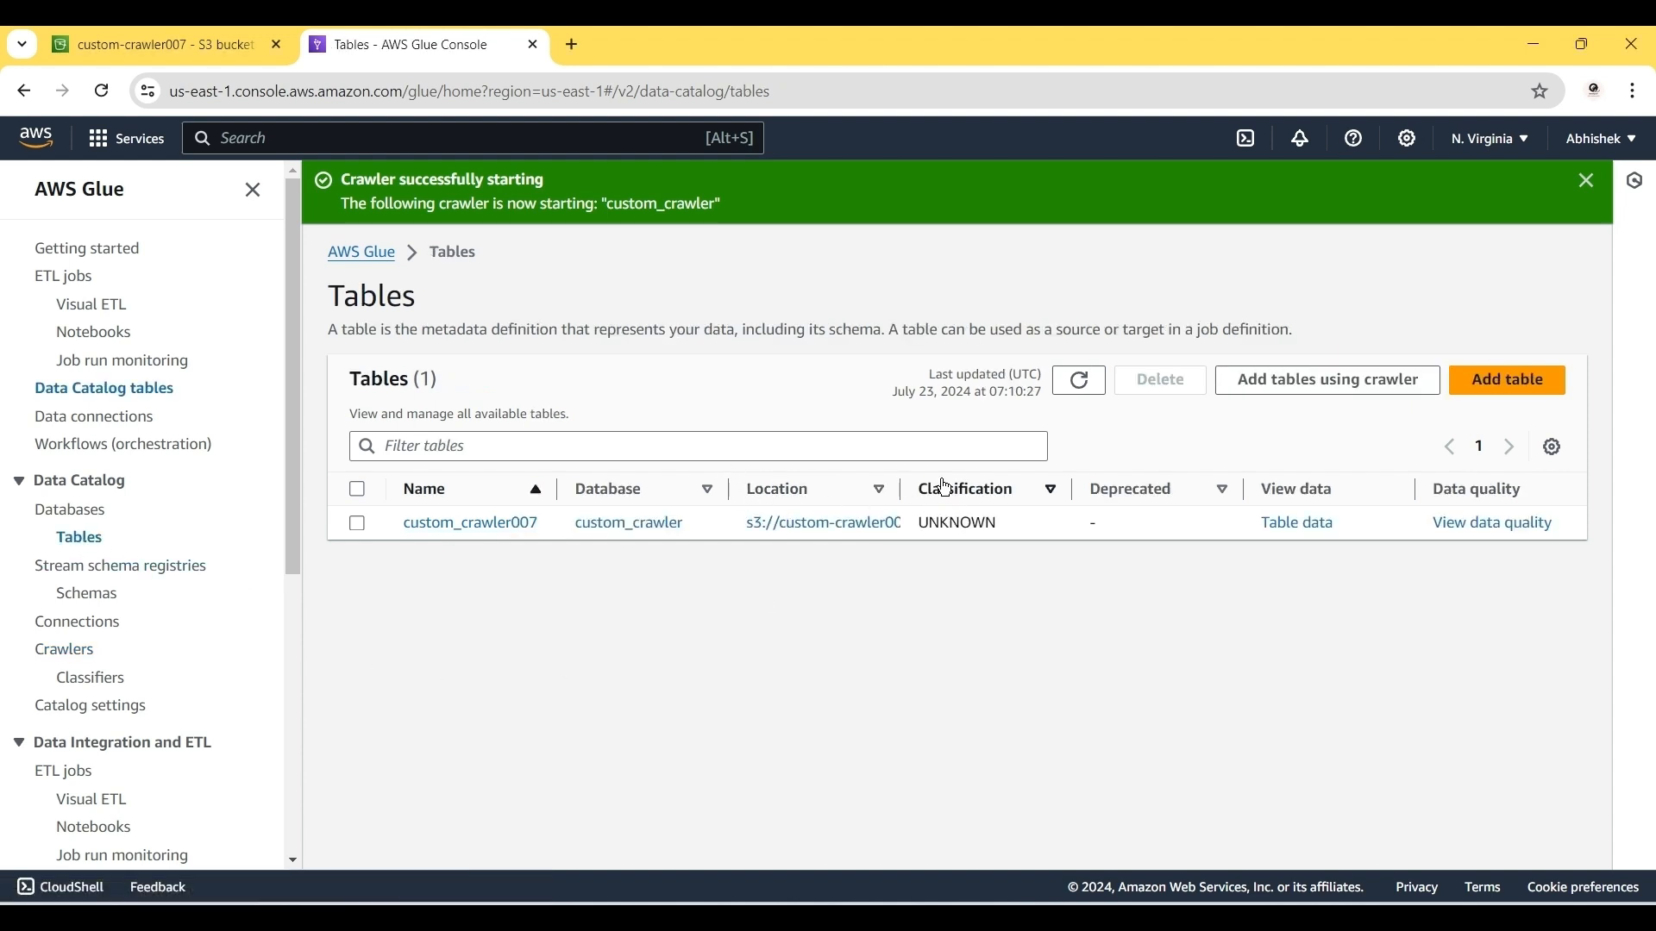
click(510, 528)
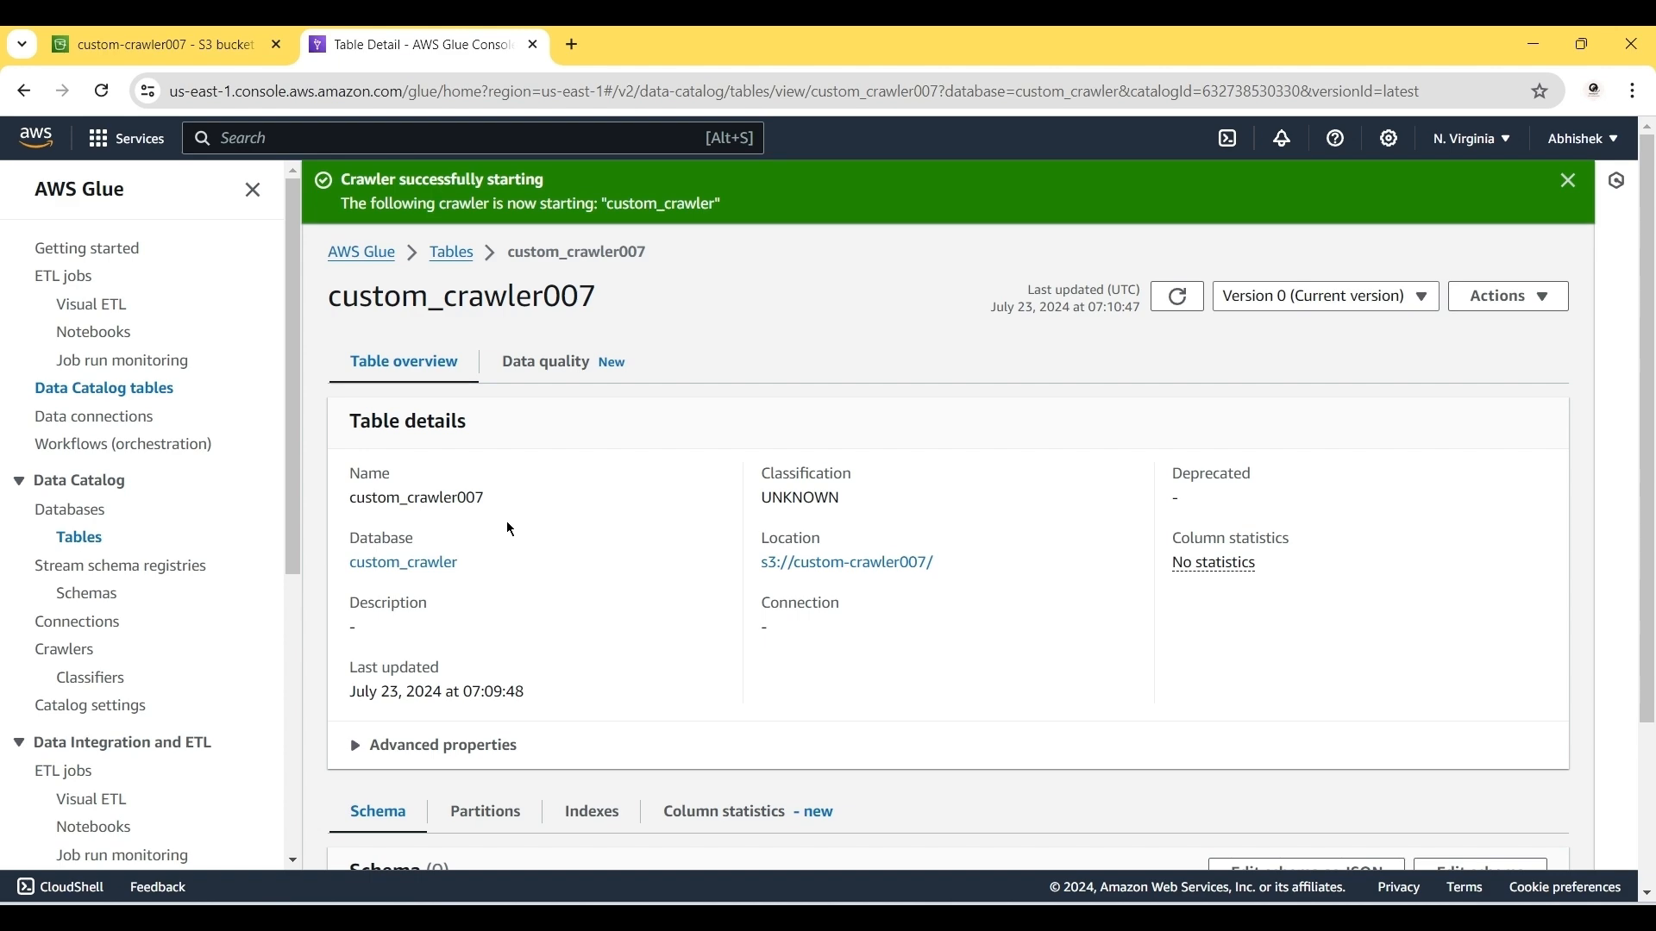
click(1026, 866)
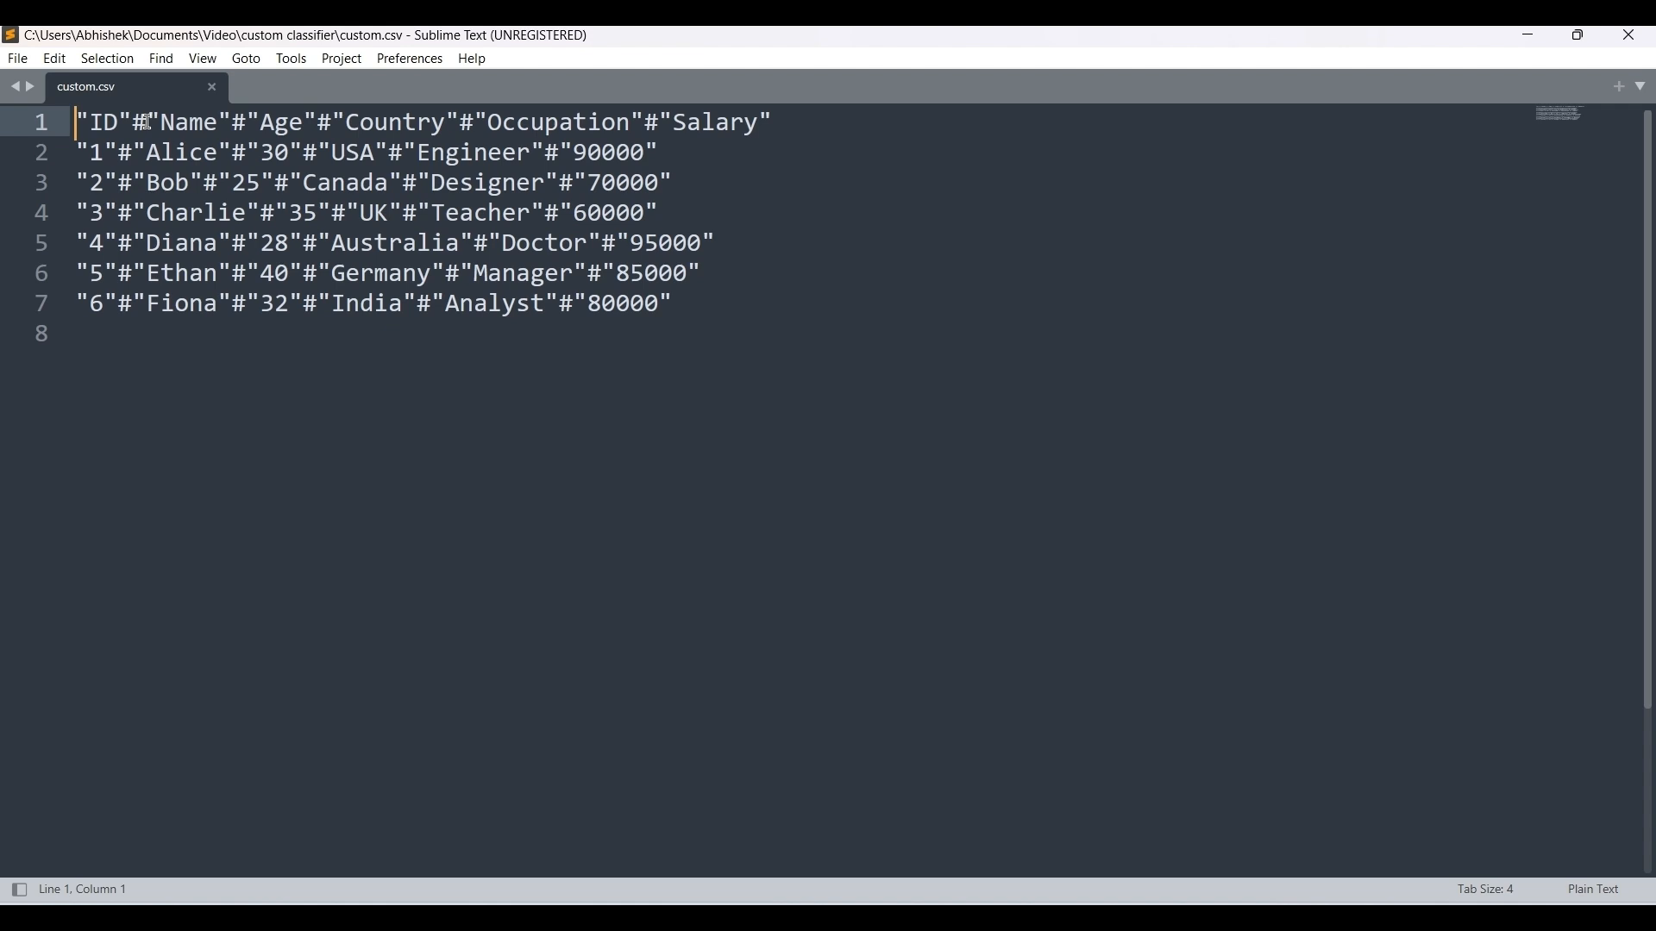
drag(483, 336, 76, 134)
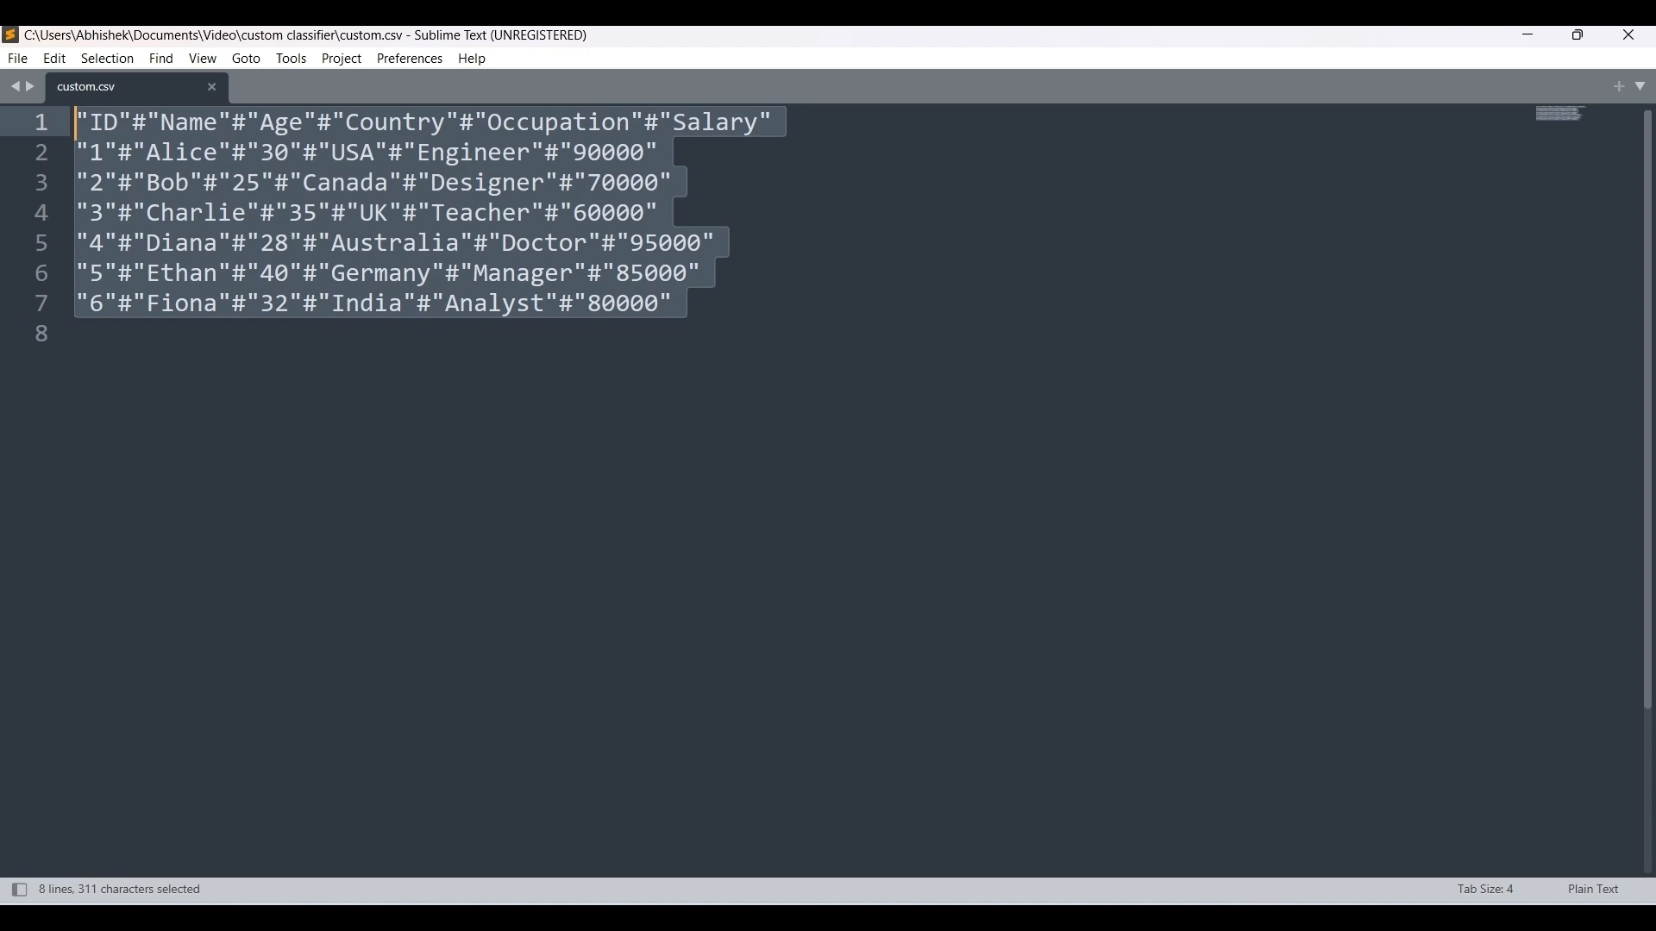
click(973, 922)
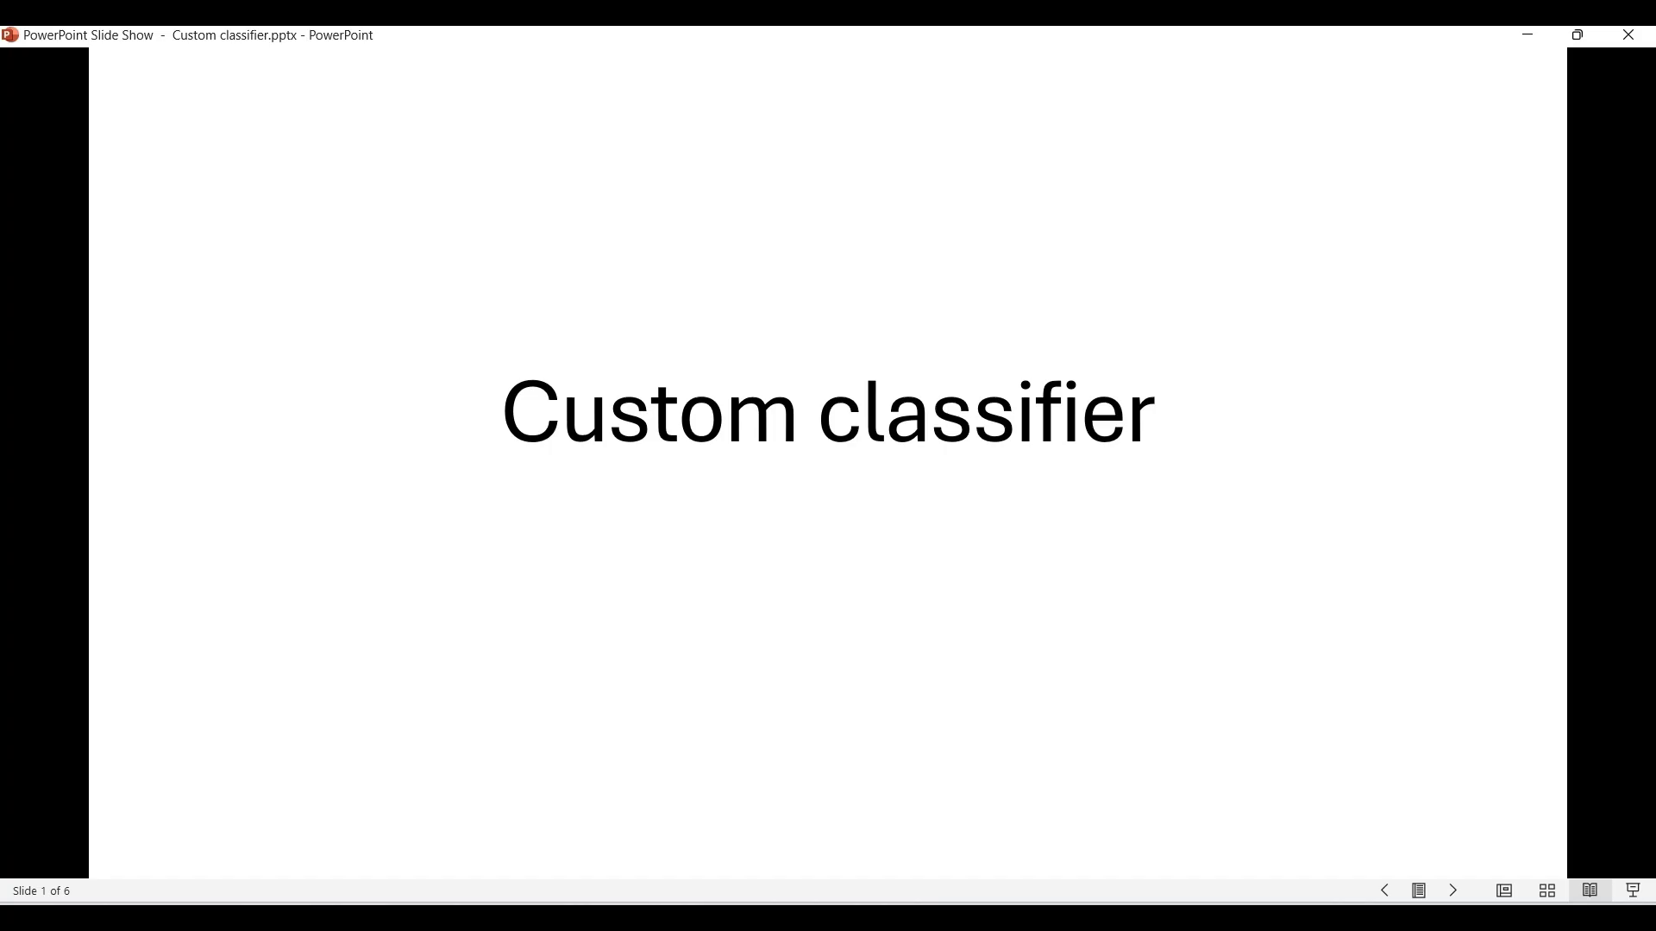
Step: Advance the Custom classifier slide show to the Introduction slide
key(Right)
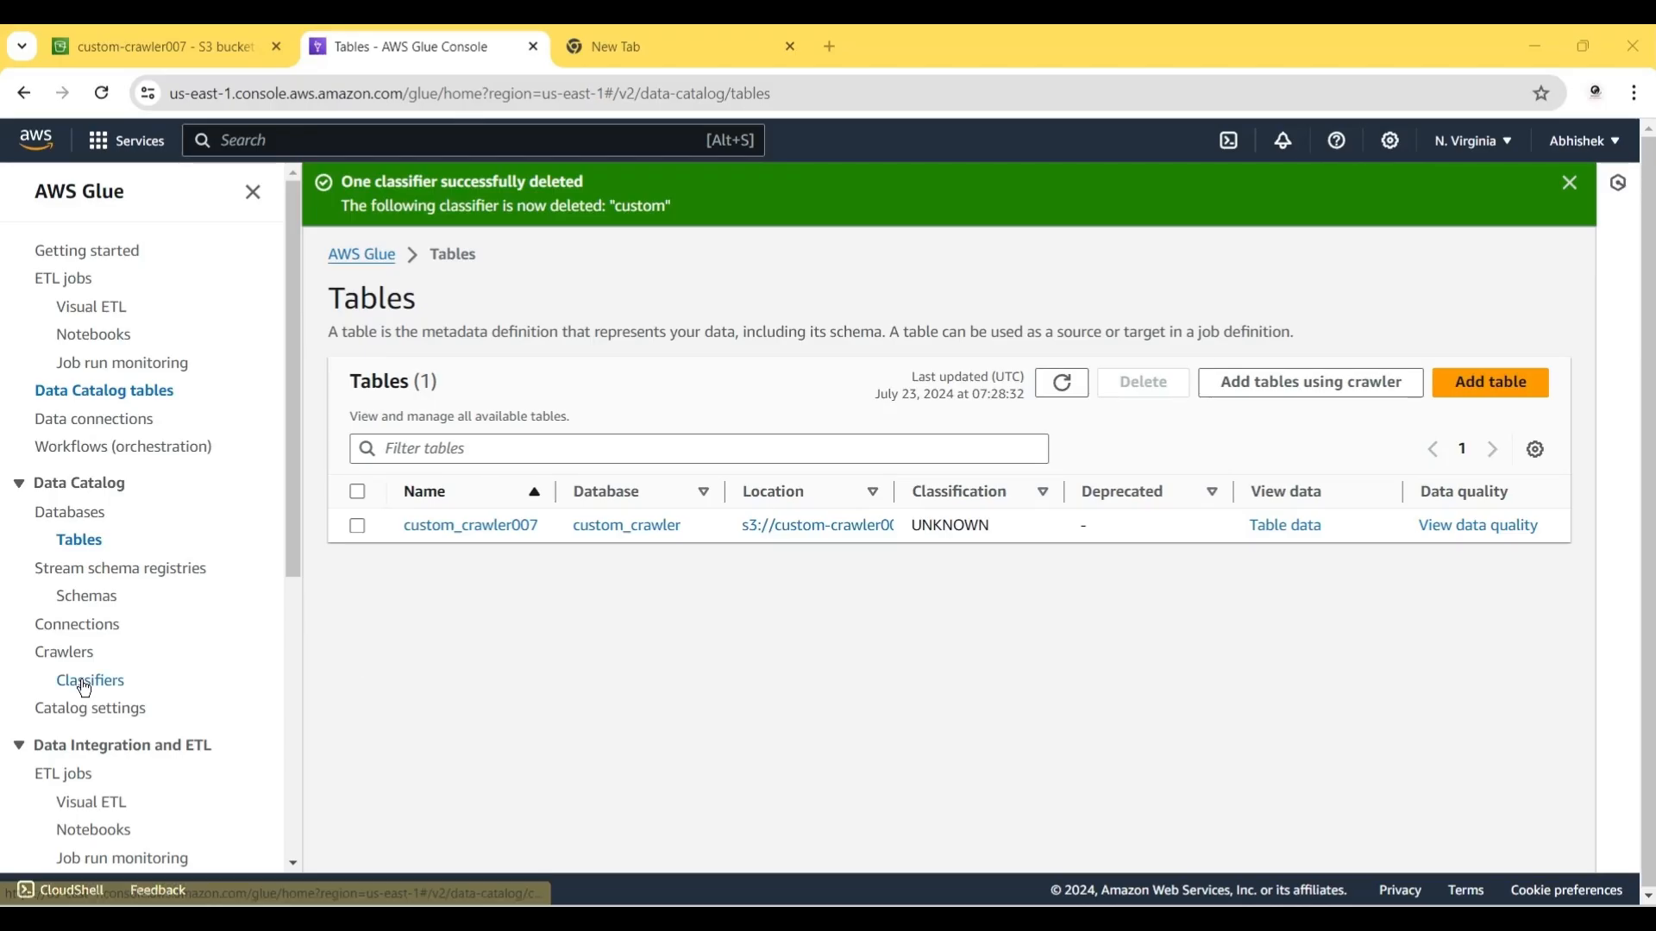
Step: Start a new CSV classifier named custom
click(86, 683)
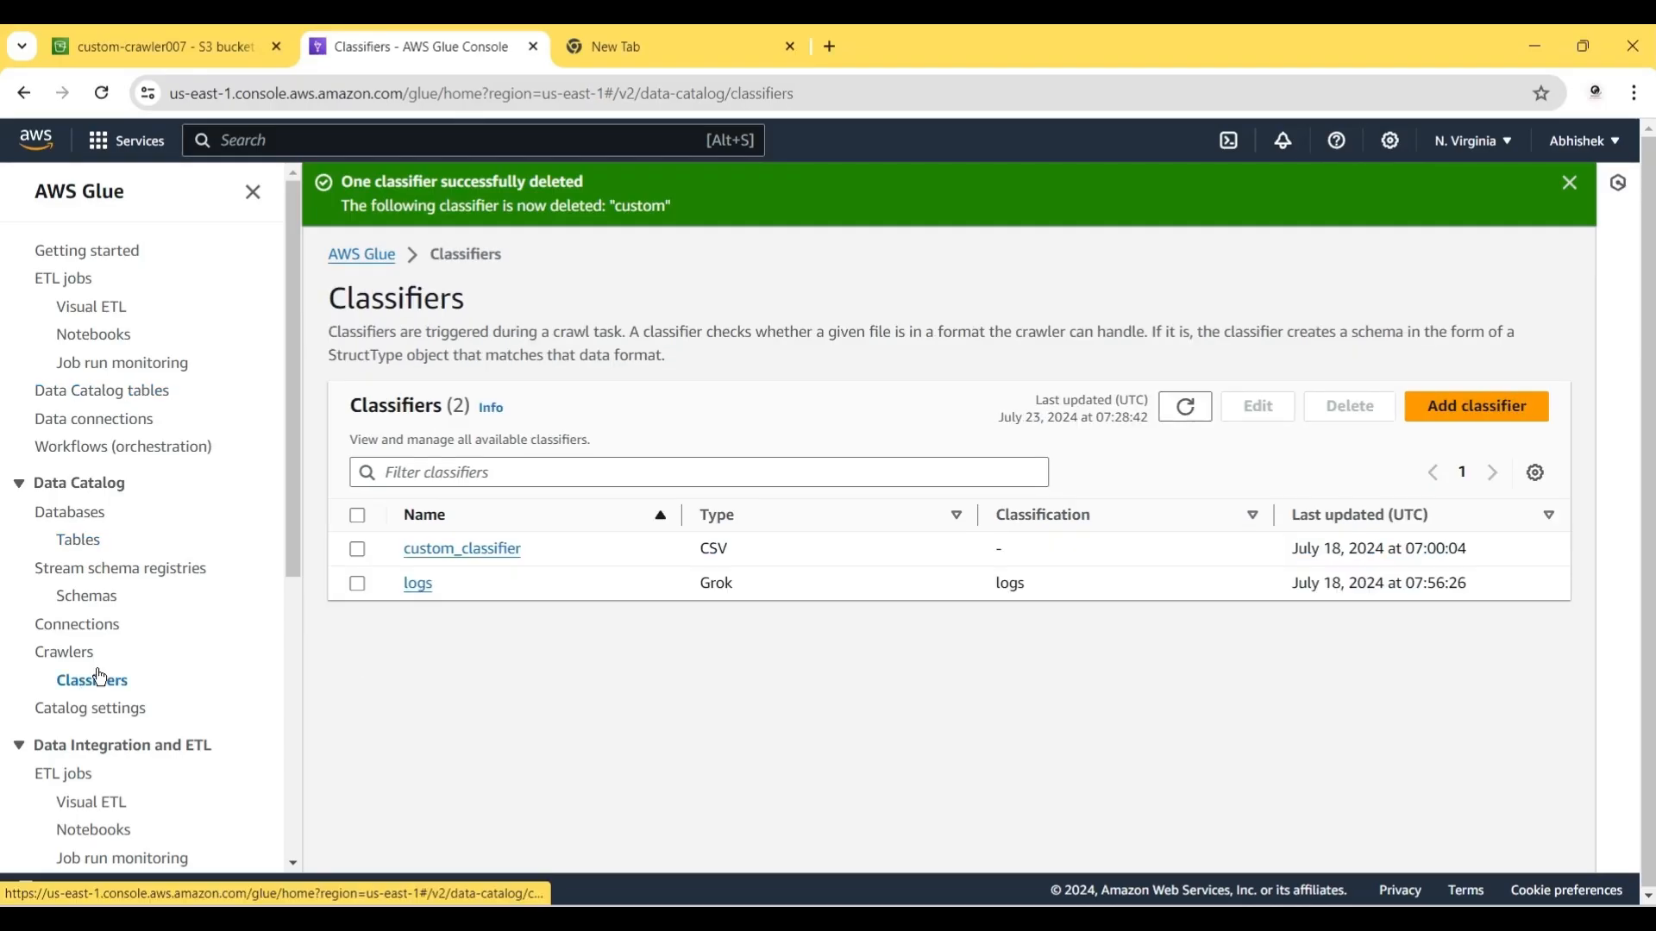
click(1491, 423)
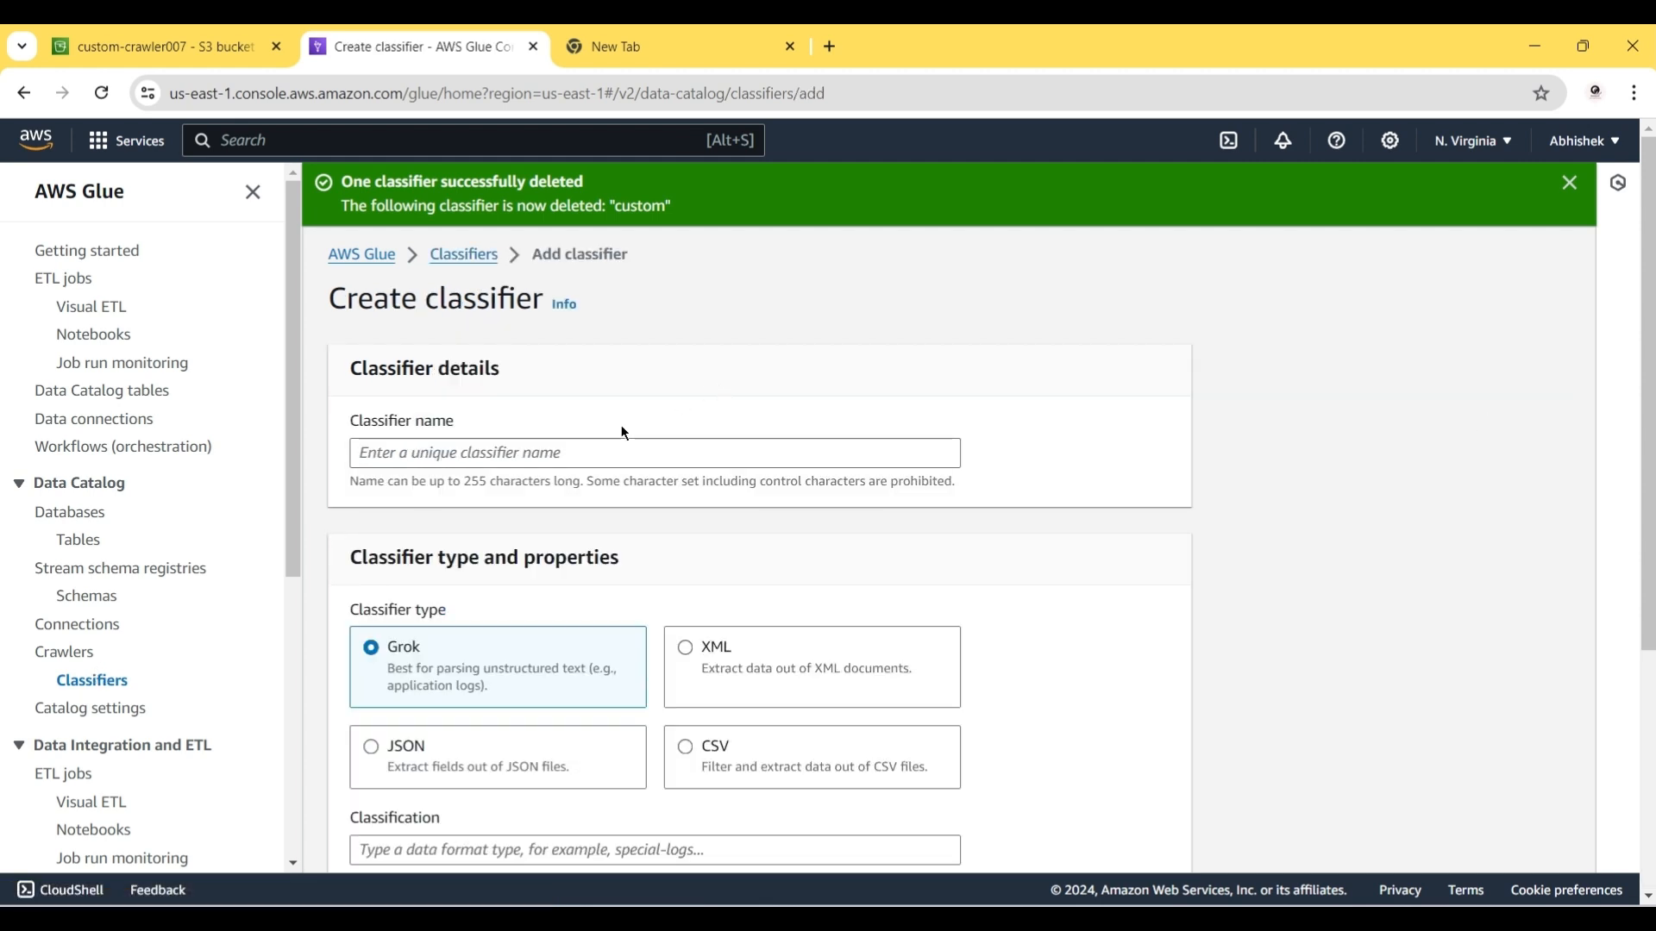
click(539, 457)
text(custom)
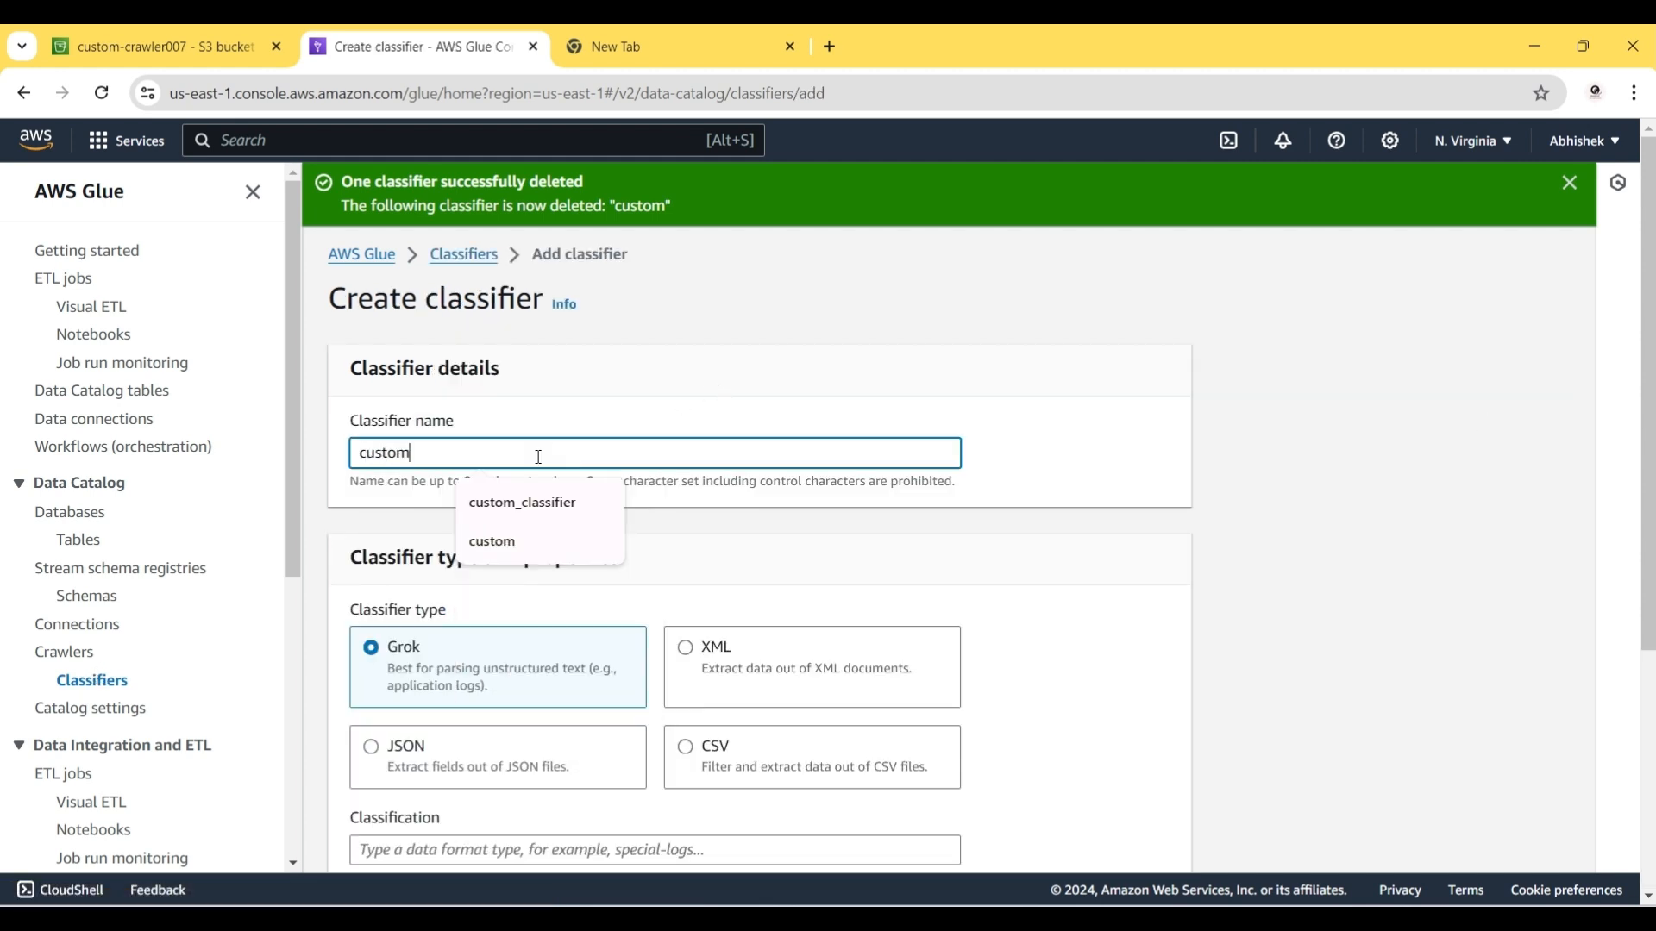
click(798, 566)
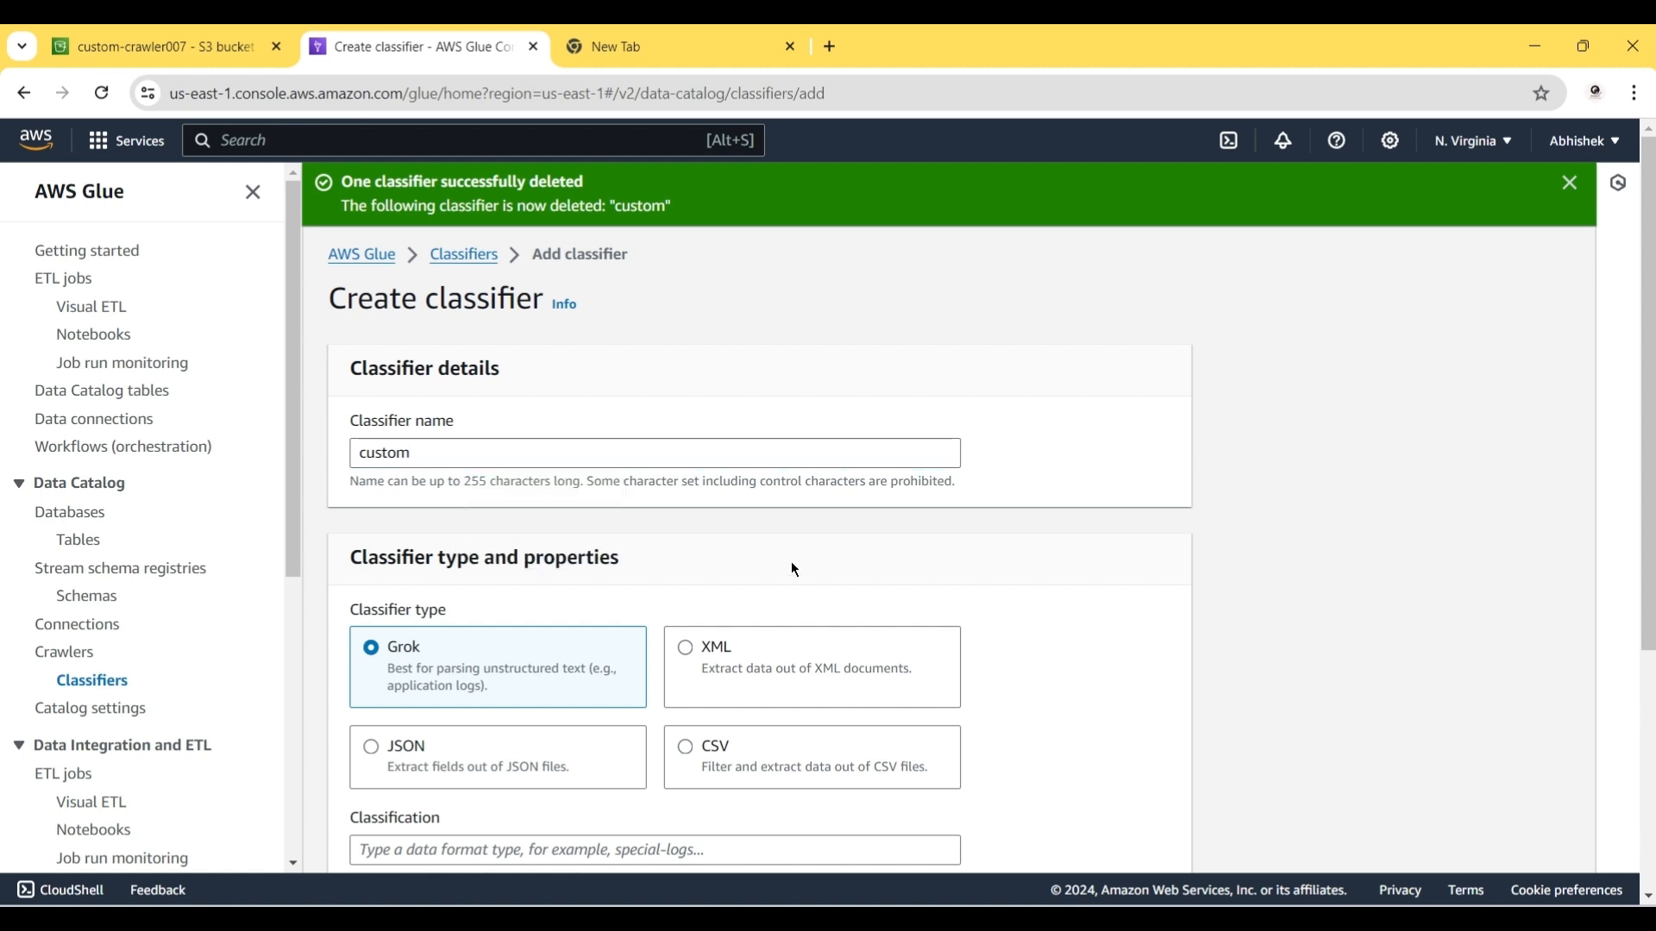
click(708, 758)
scroll(708, 758, down, 3)
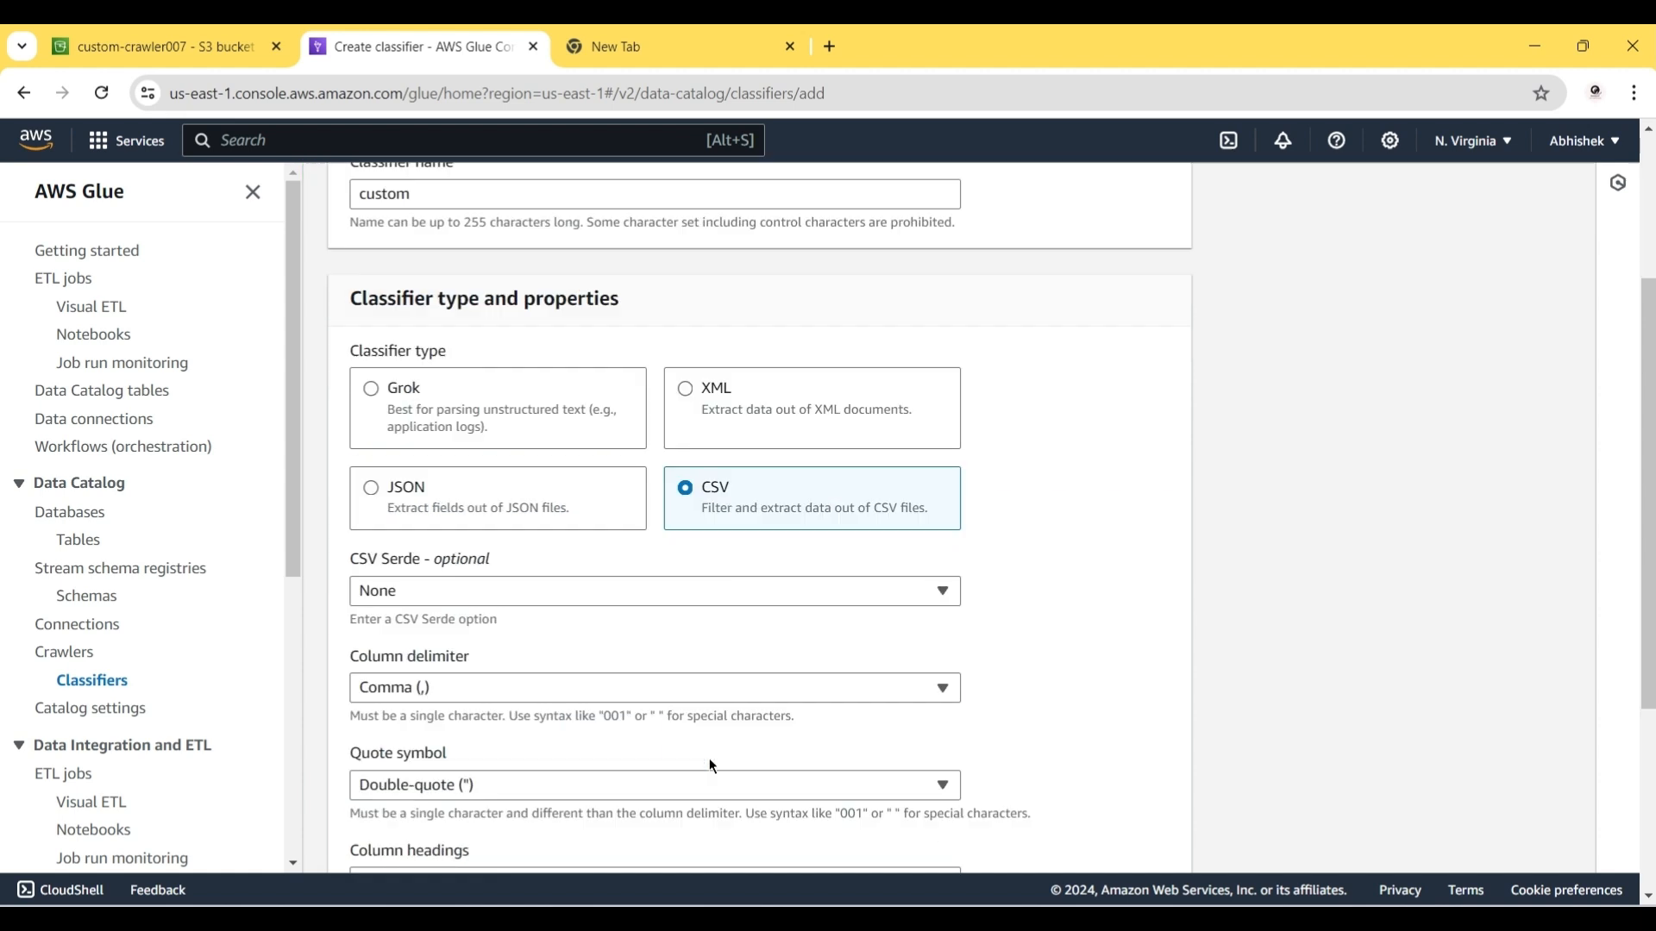
Step: Set the classifier's column delimiter to a custom '#' character
click(442, 685)
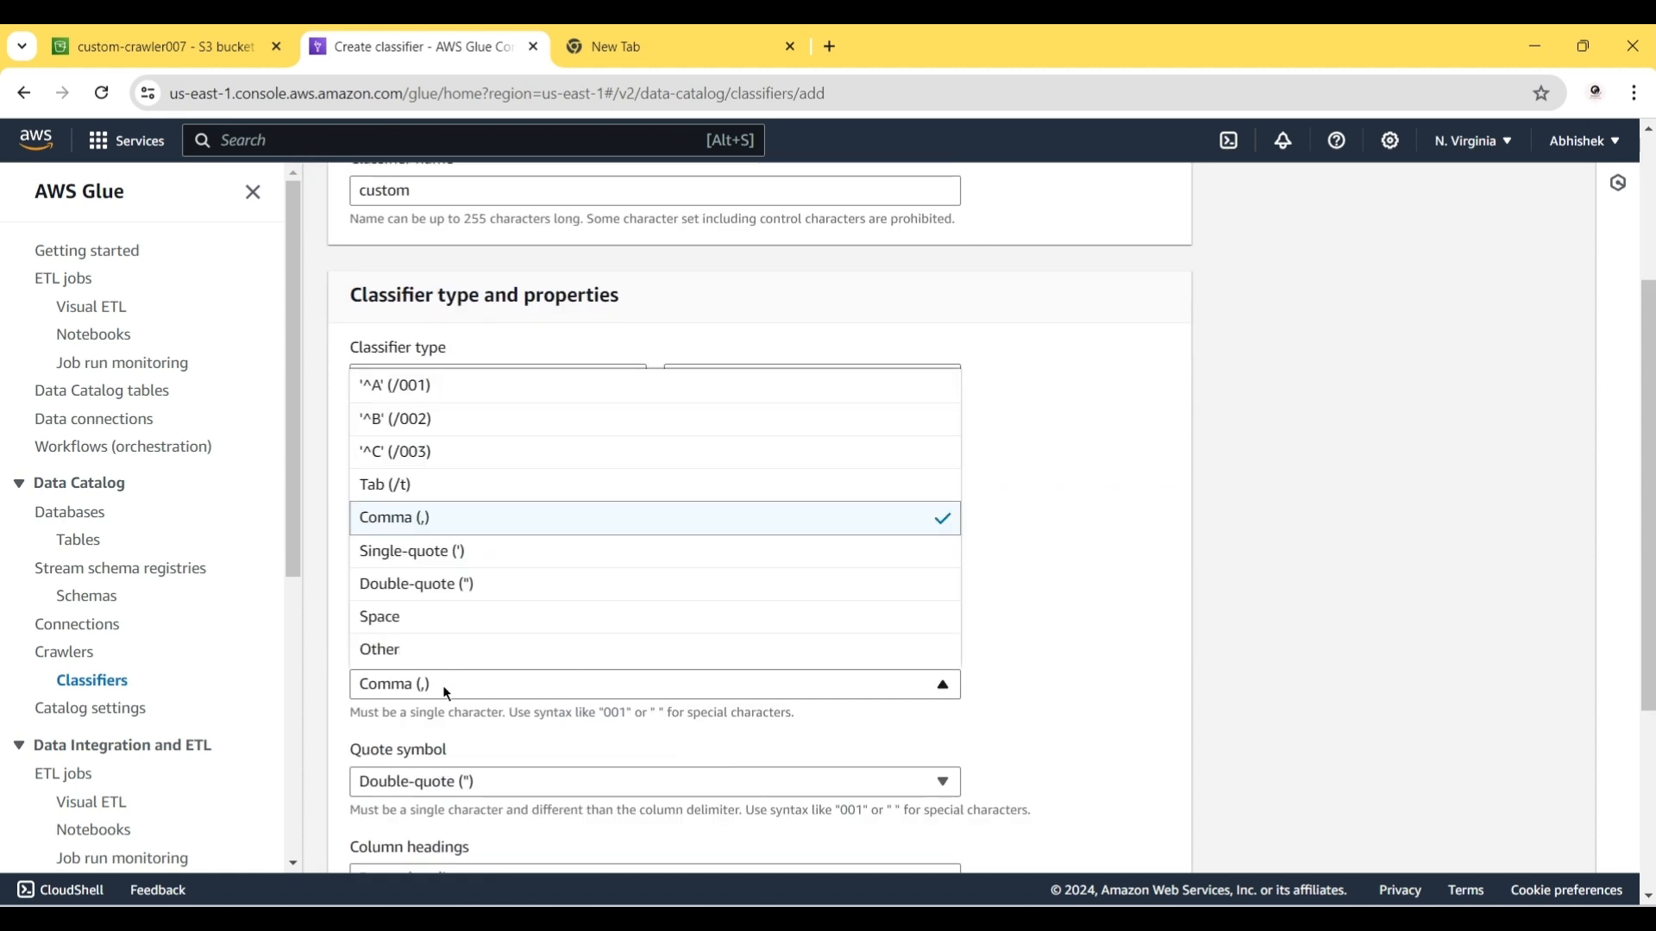
click(398, 664)
click(403, 722)
text(ID,Name,Age,Country,Occupation,Salary)
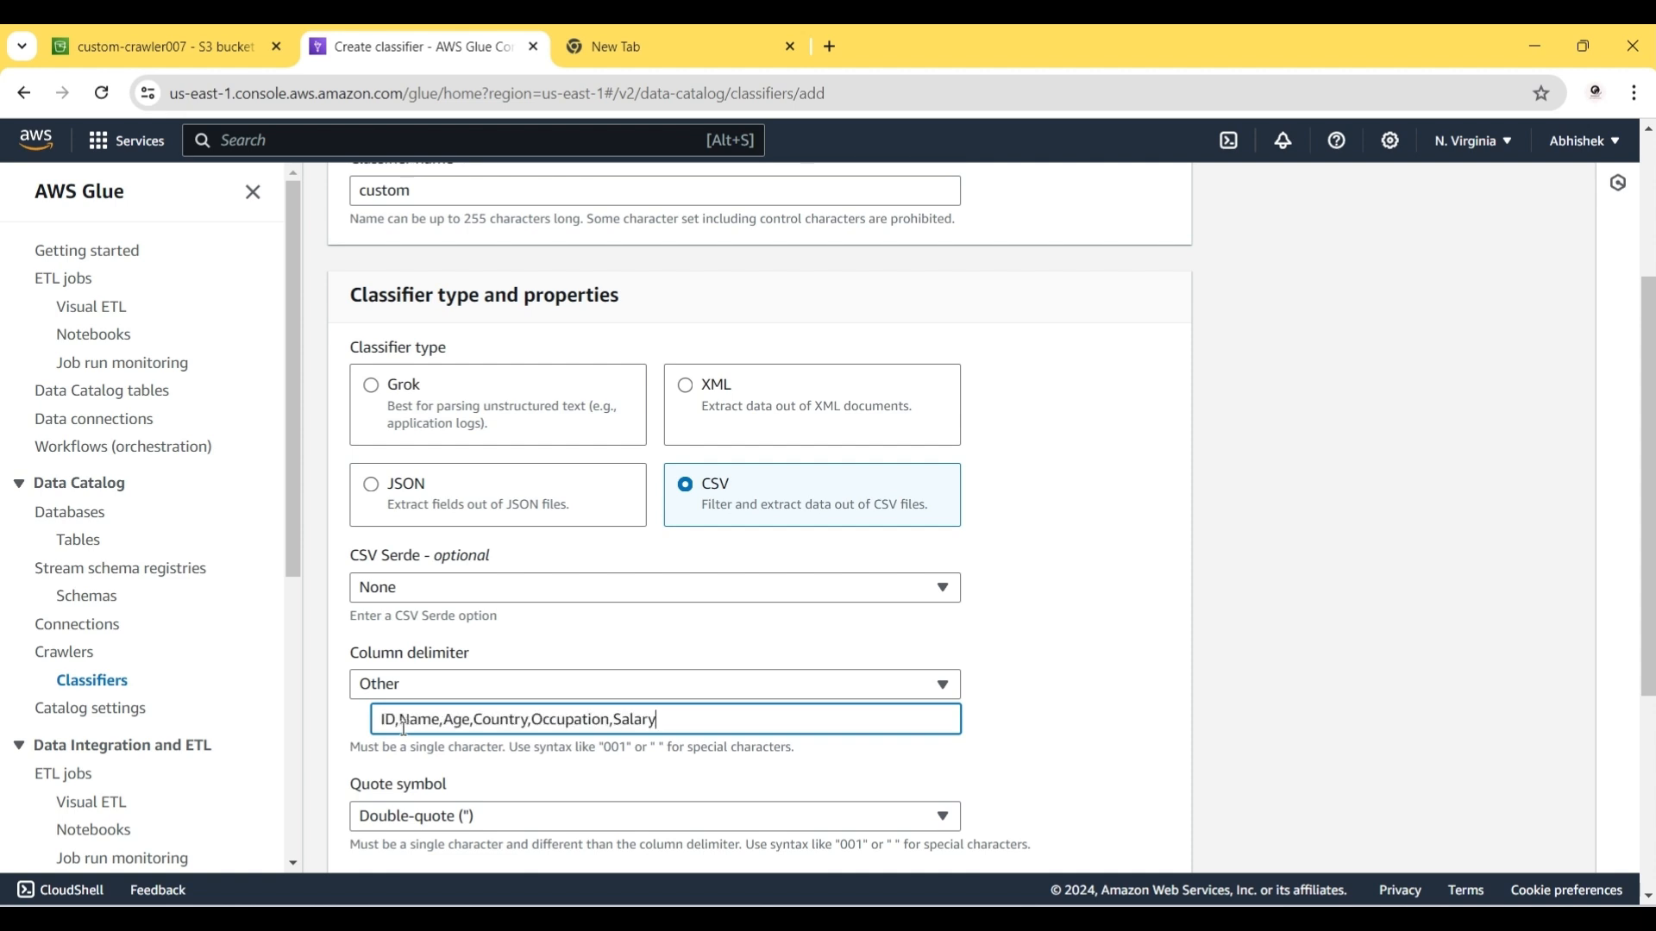
key(ctrl+z)
text(#)
scroll(403, 728, down, 2)
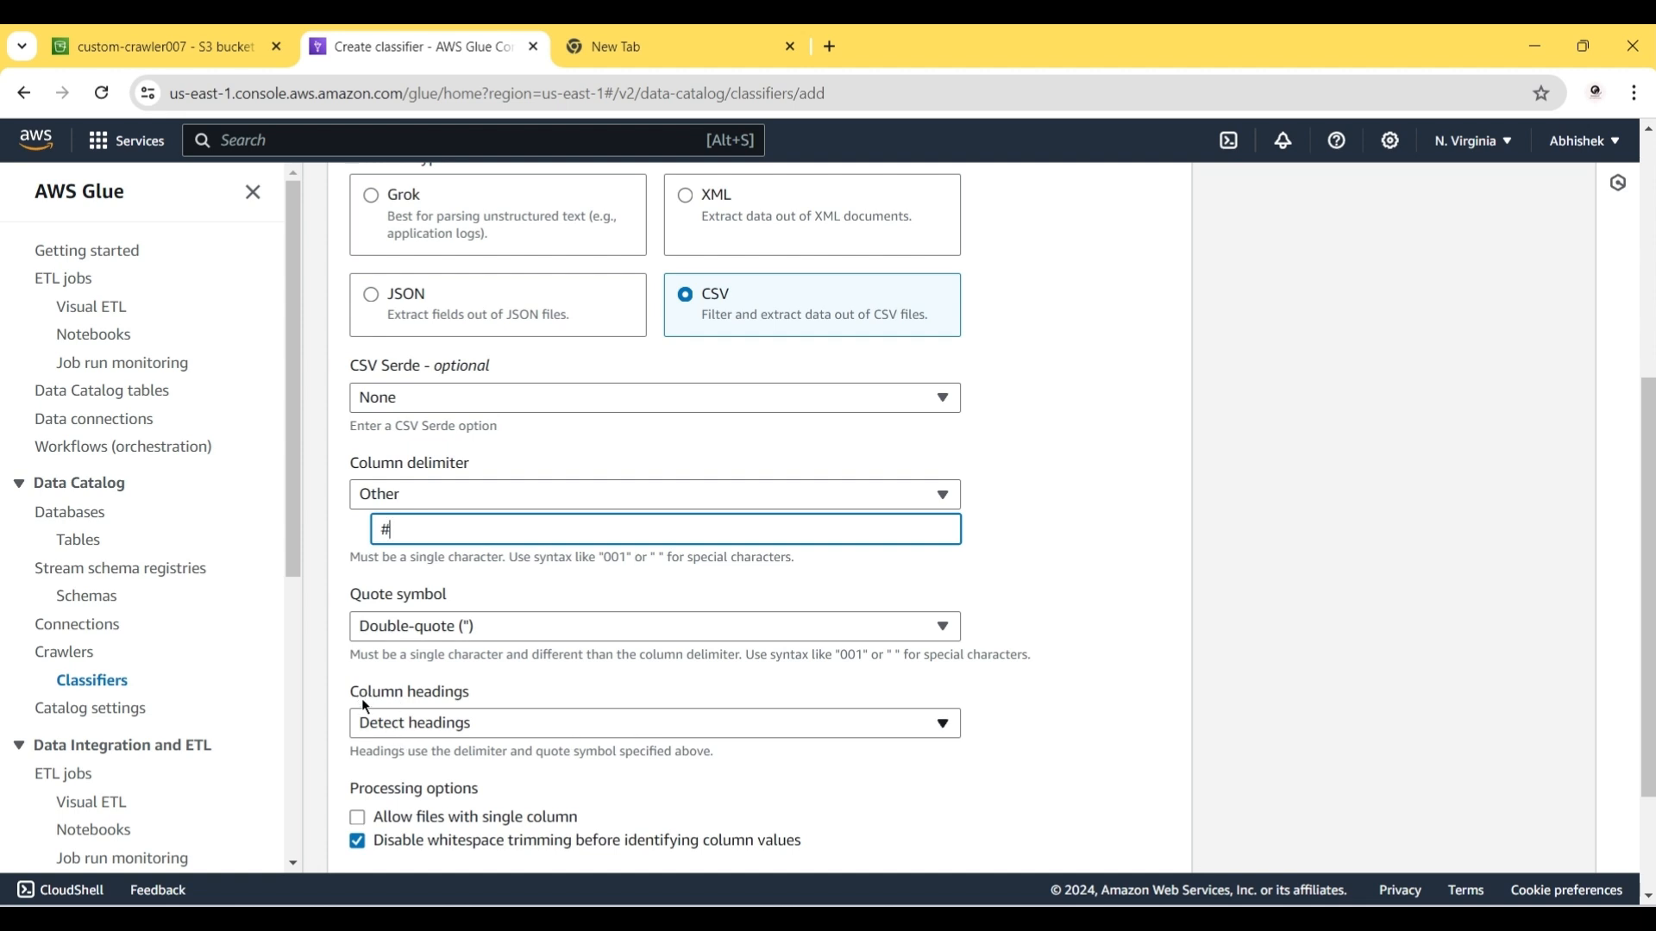
Step: Mark the file as having headings ID,Name,Age,Country,Occupation,Salary
click(412, 731)
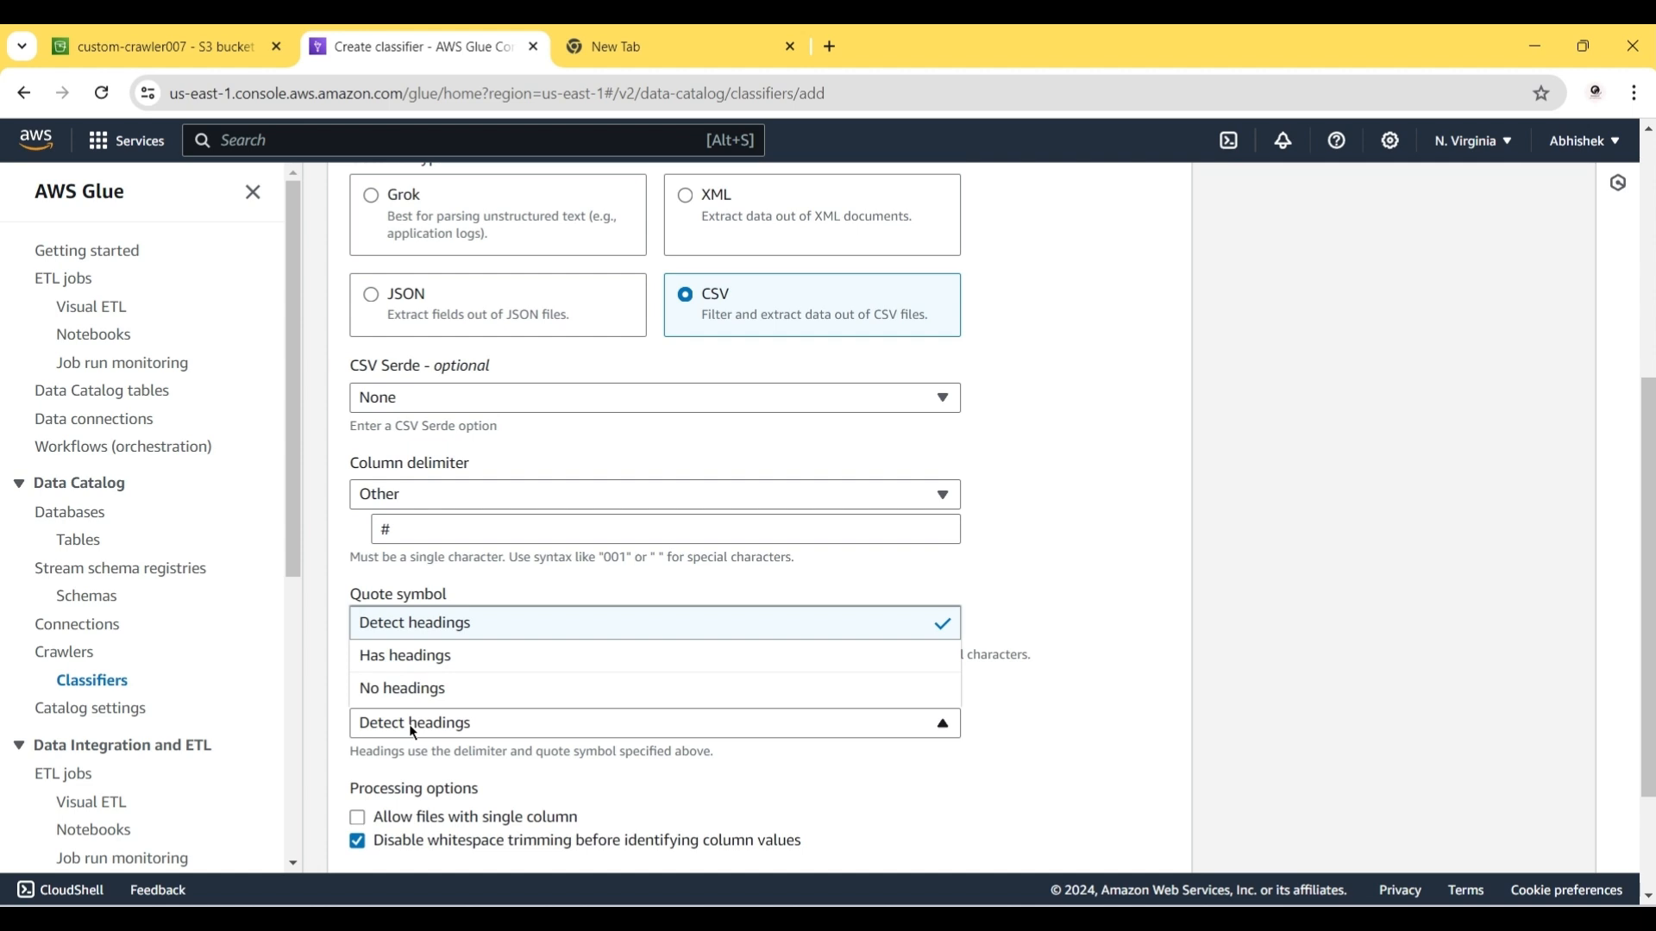
click(418, 655)
click(379, 768)
text(ID,Name,Age,Country,Occupation,Salary)
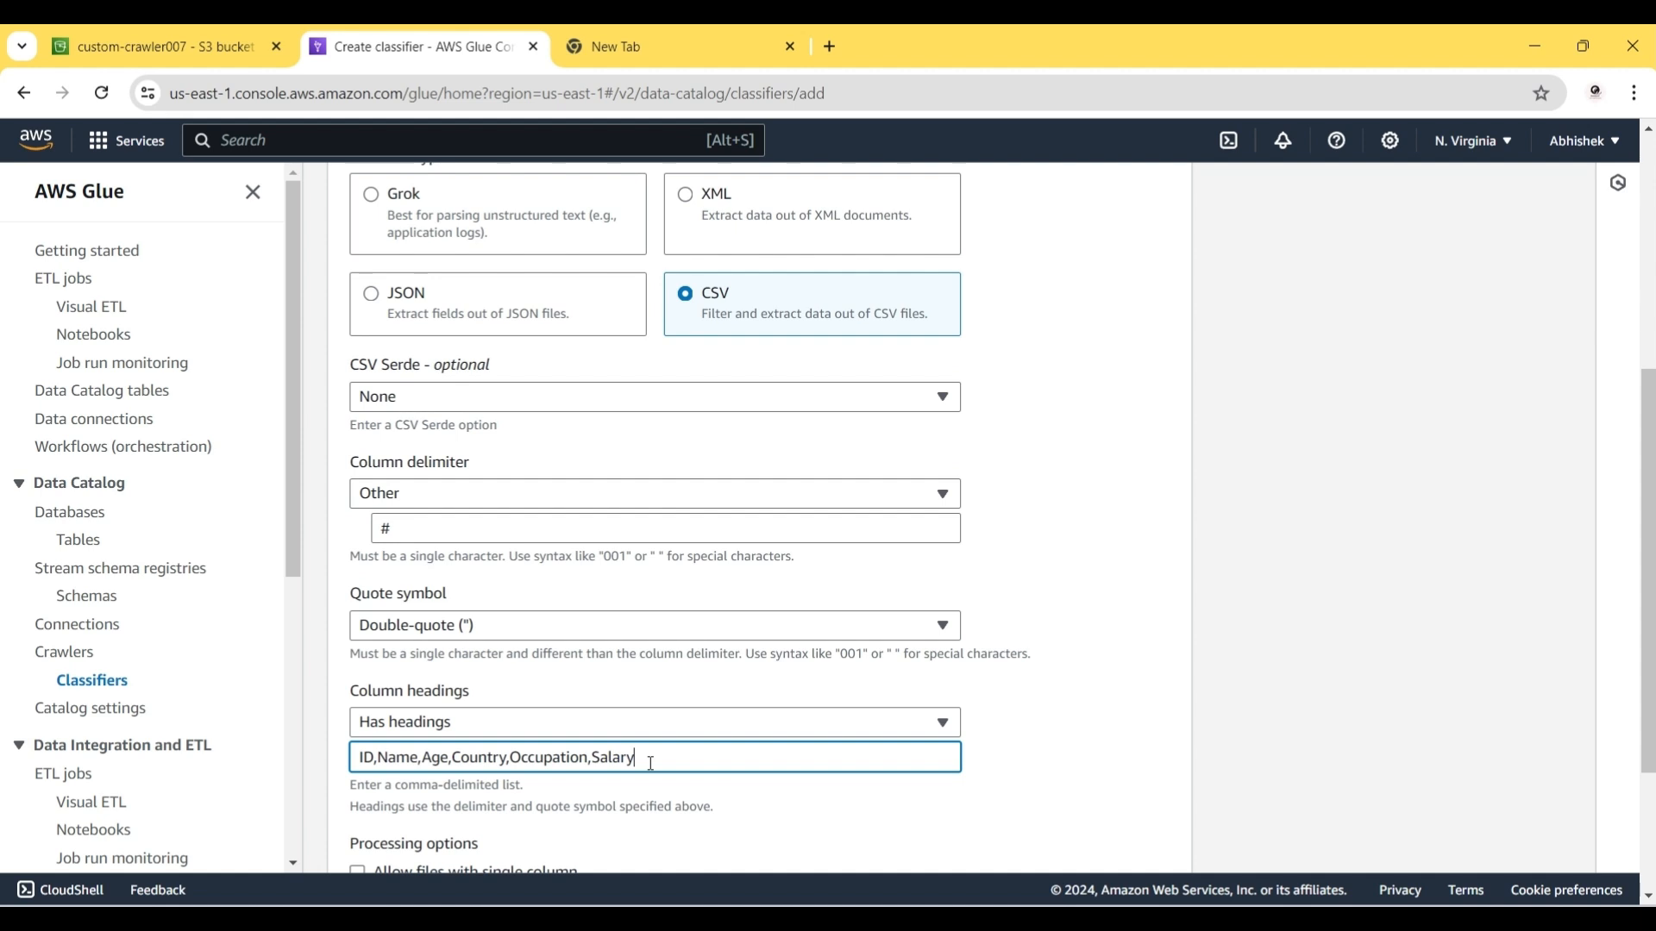
scroll(650, 764, down, 3)
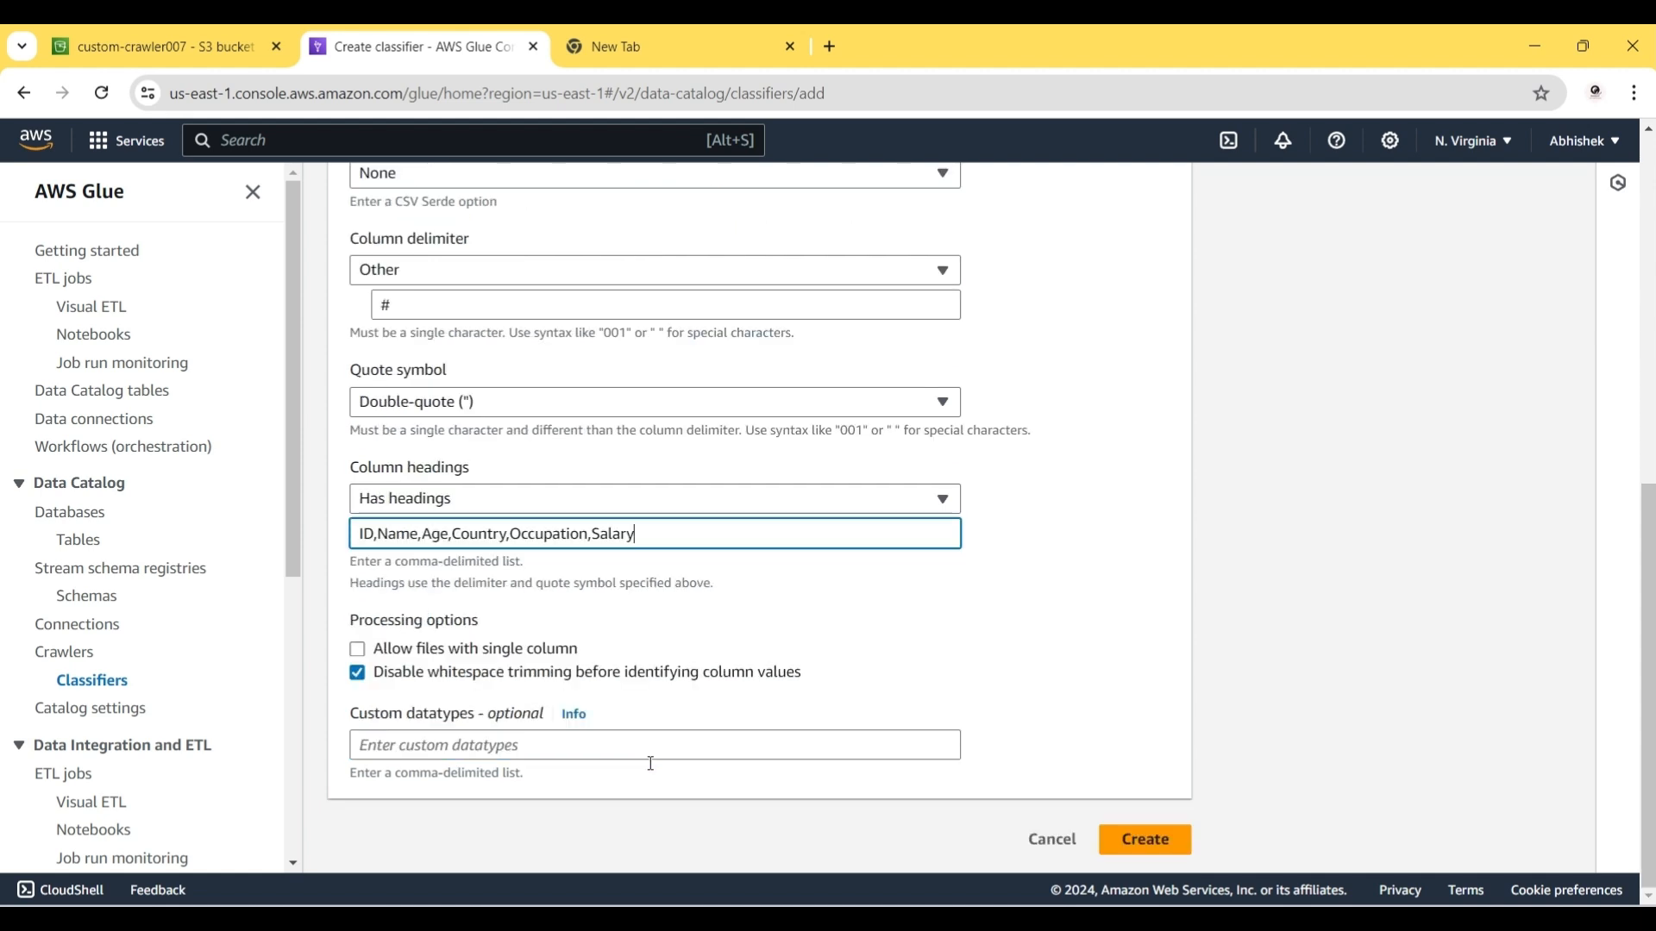
Step: Enter custom datatypes int,string,int,string,string,int and create the classifier
click(393, 743)
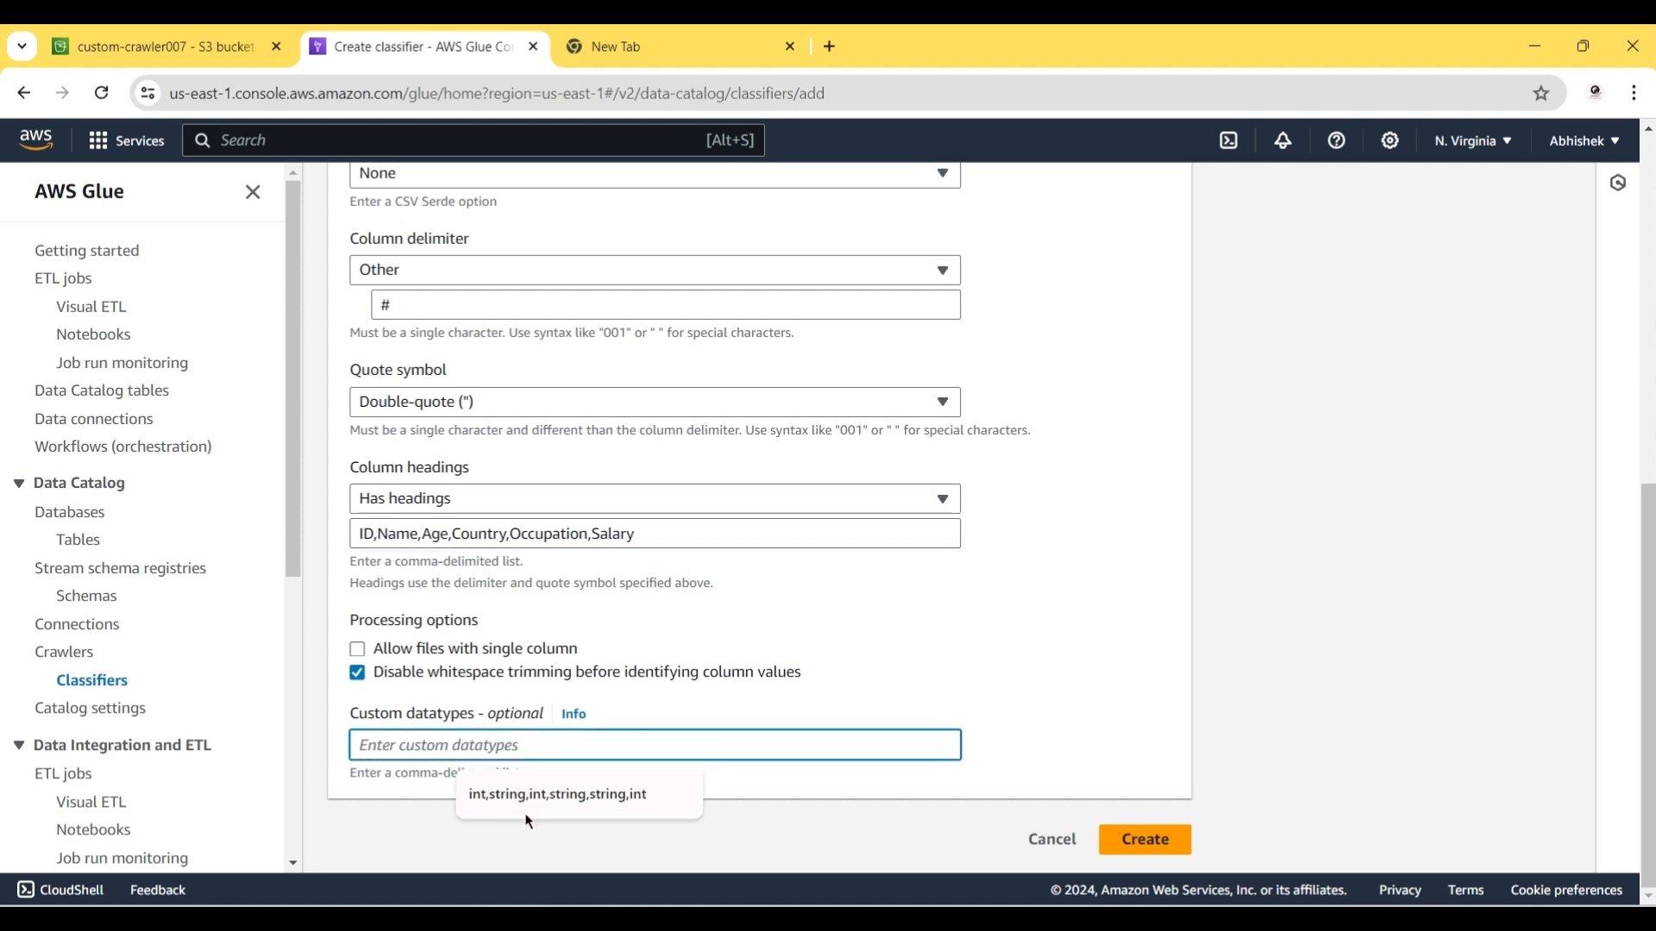
click(552, 794)
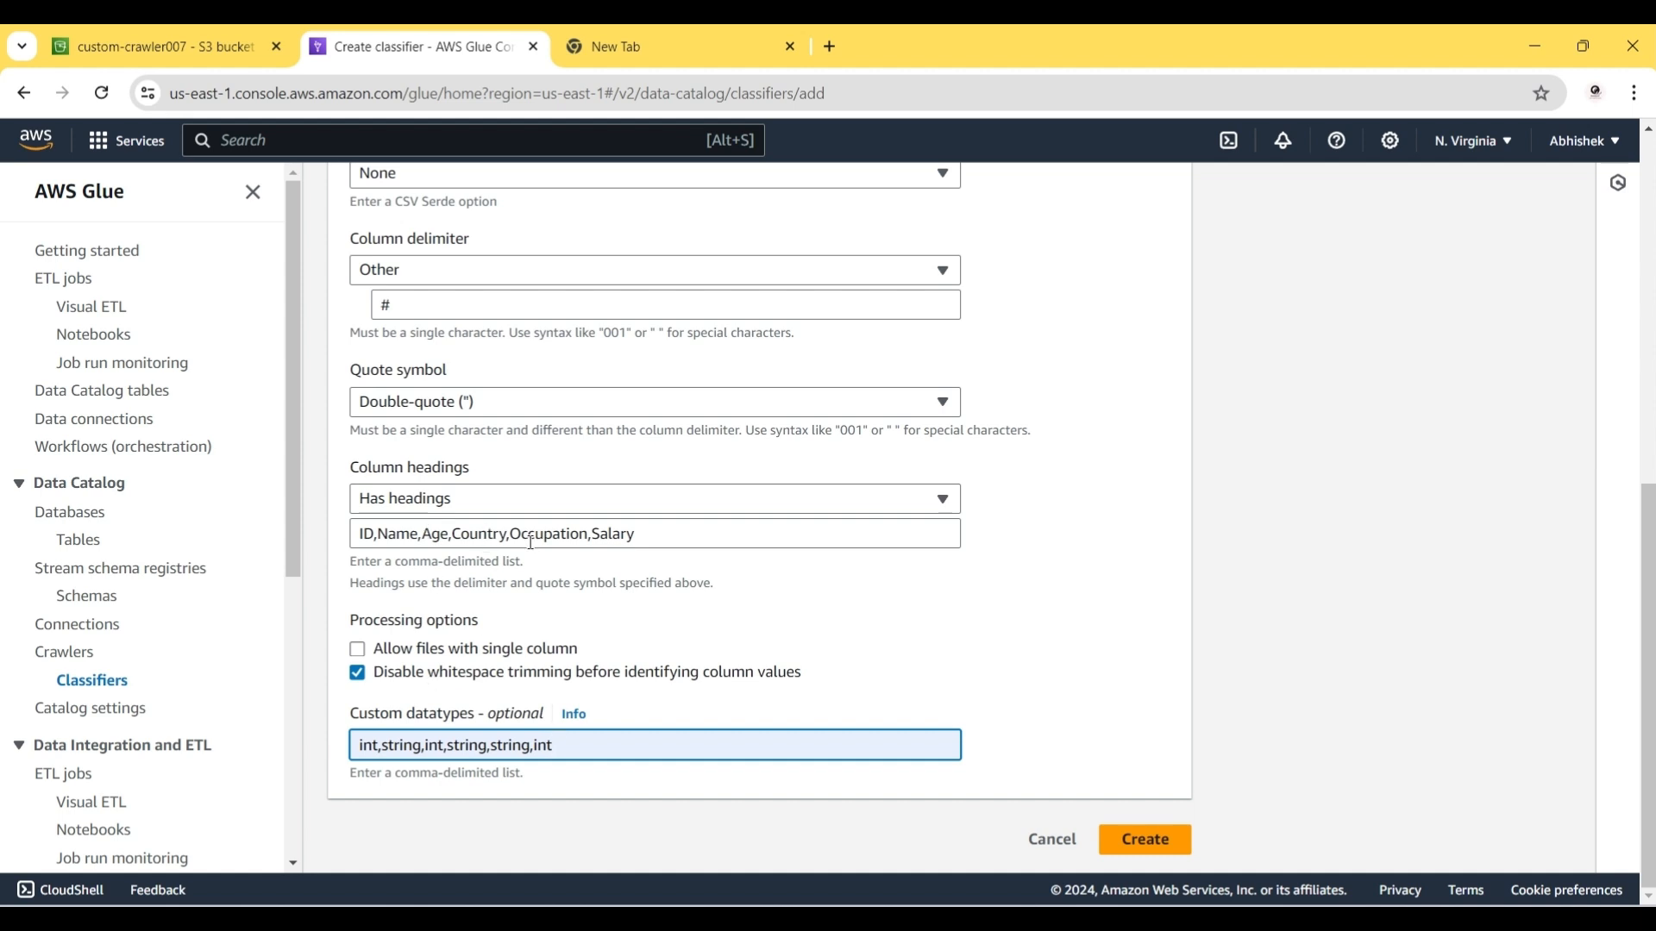
click(709, 707)
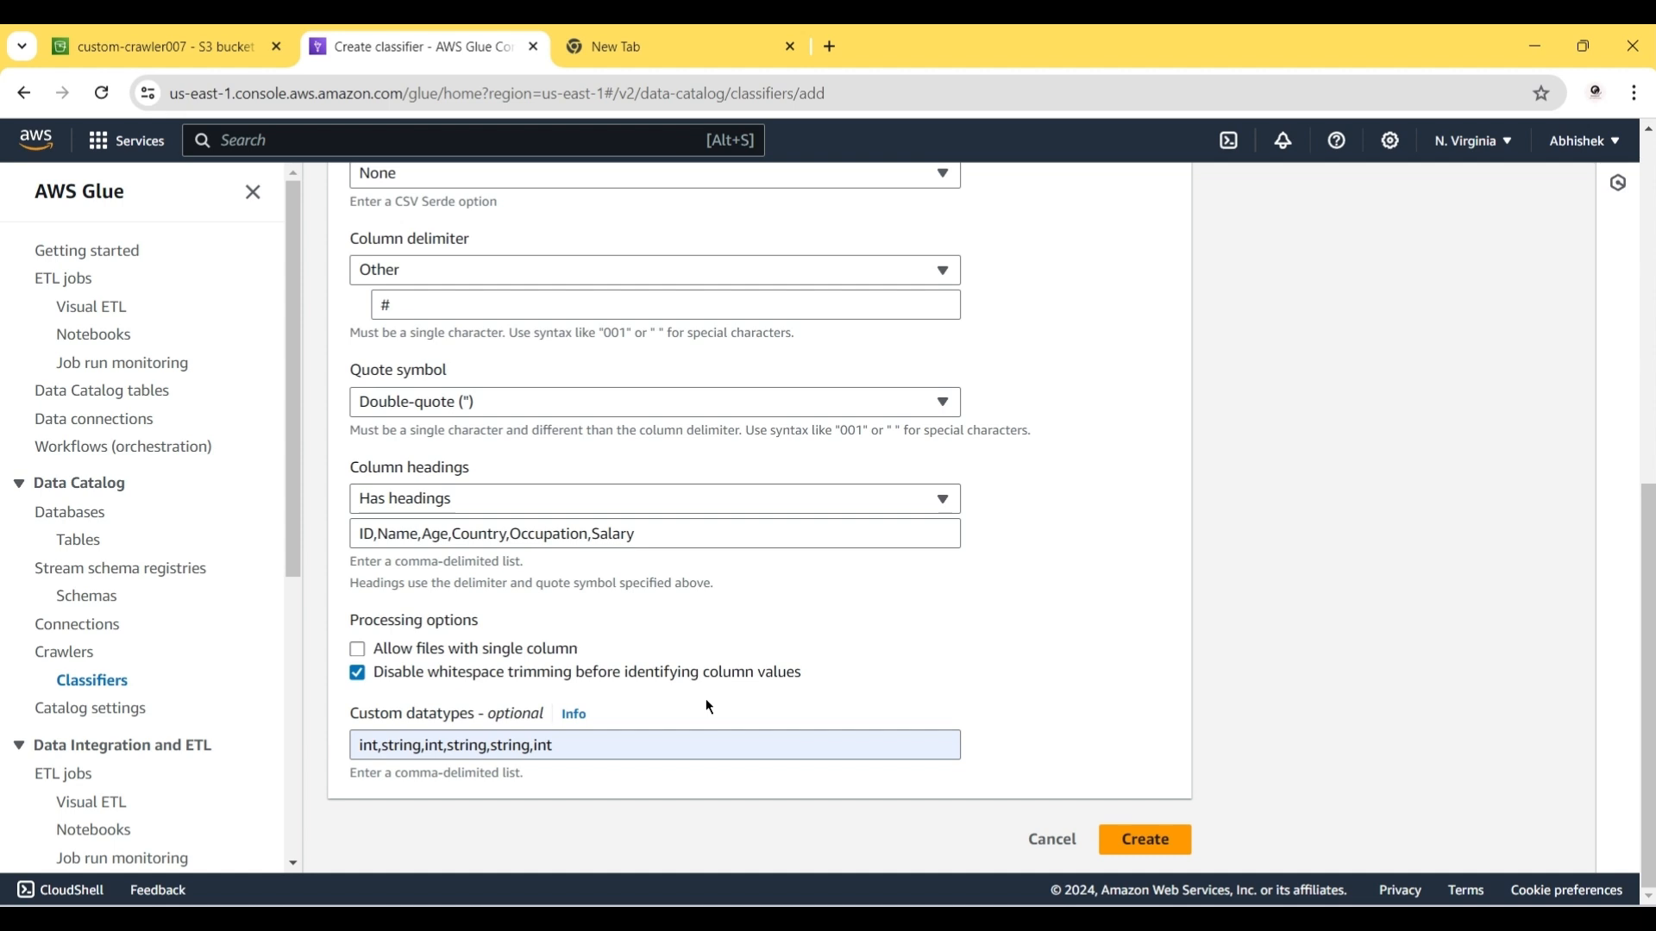
click(1145, 850)
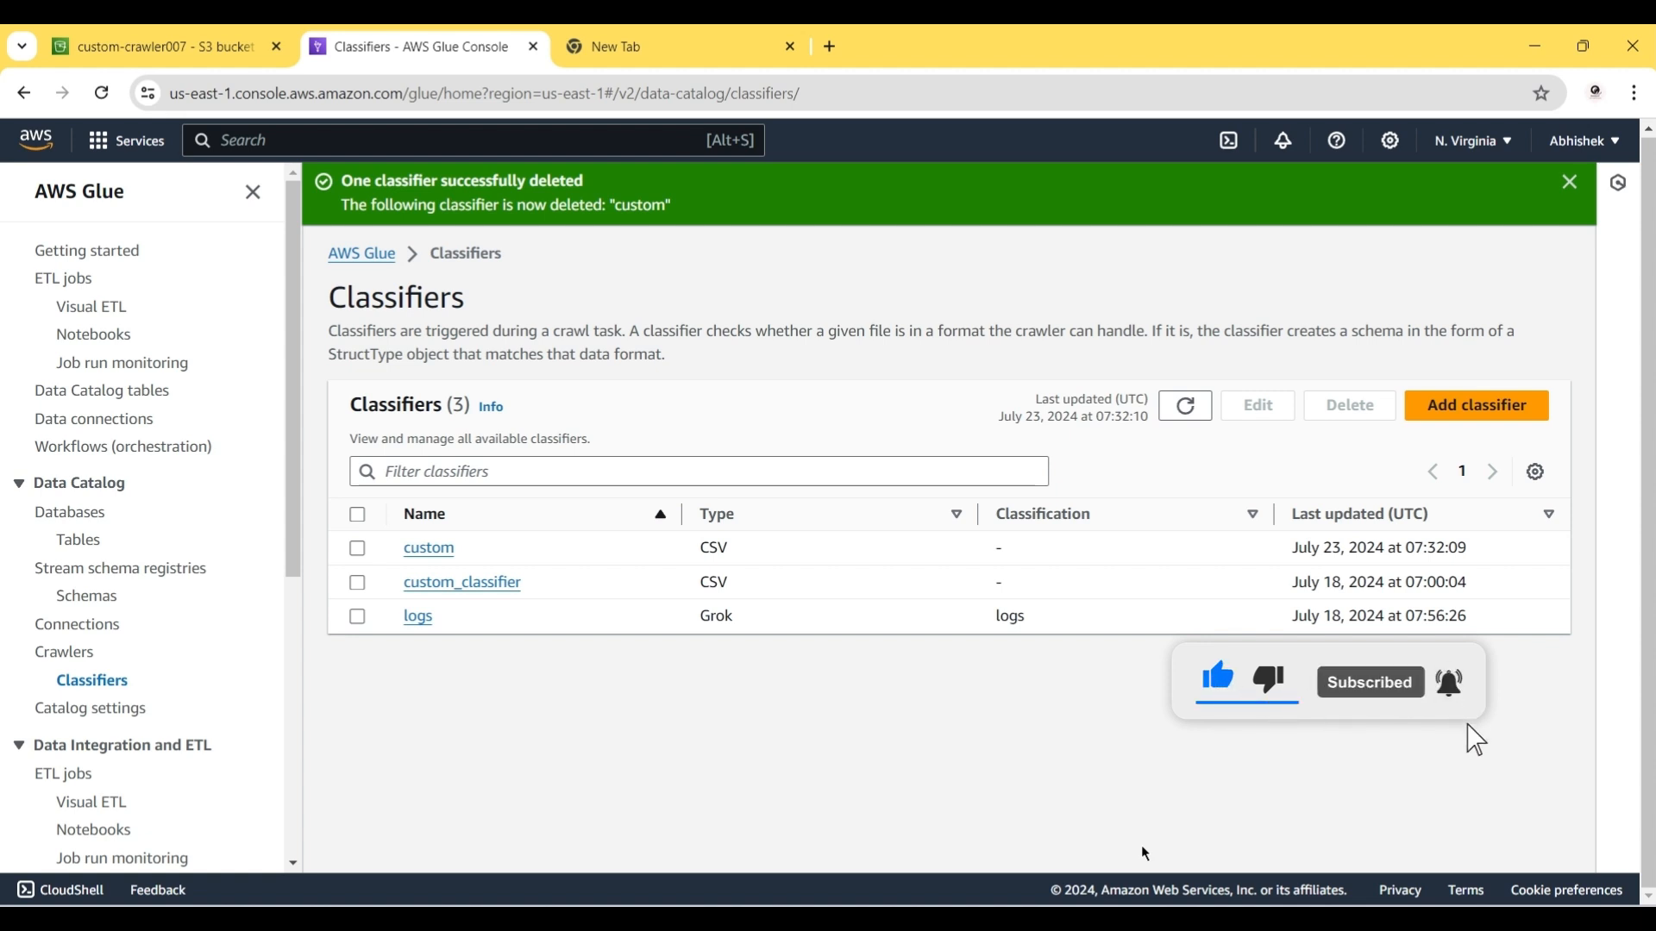
Step: Begin a new crawler named custom and advance to the data sources and classifiers step
click(86, 657)
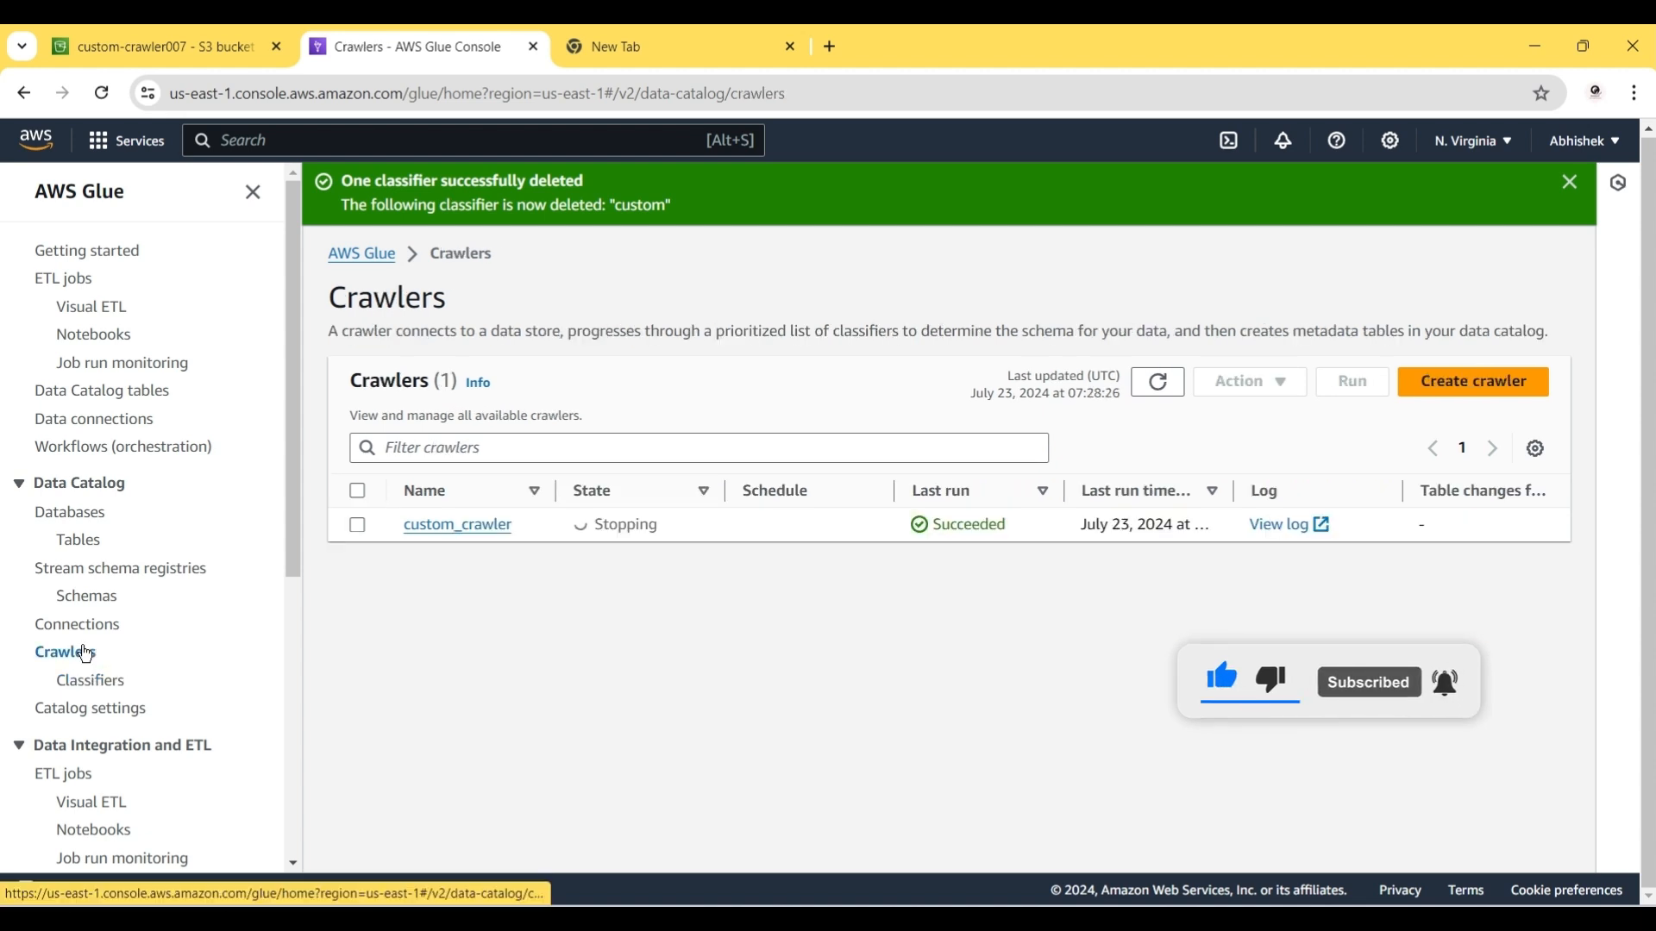
click(1446, 378)
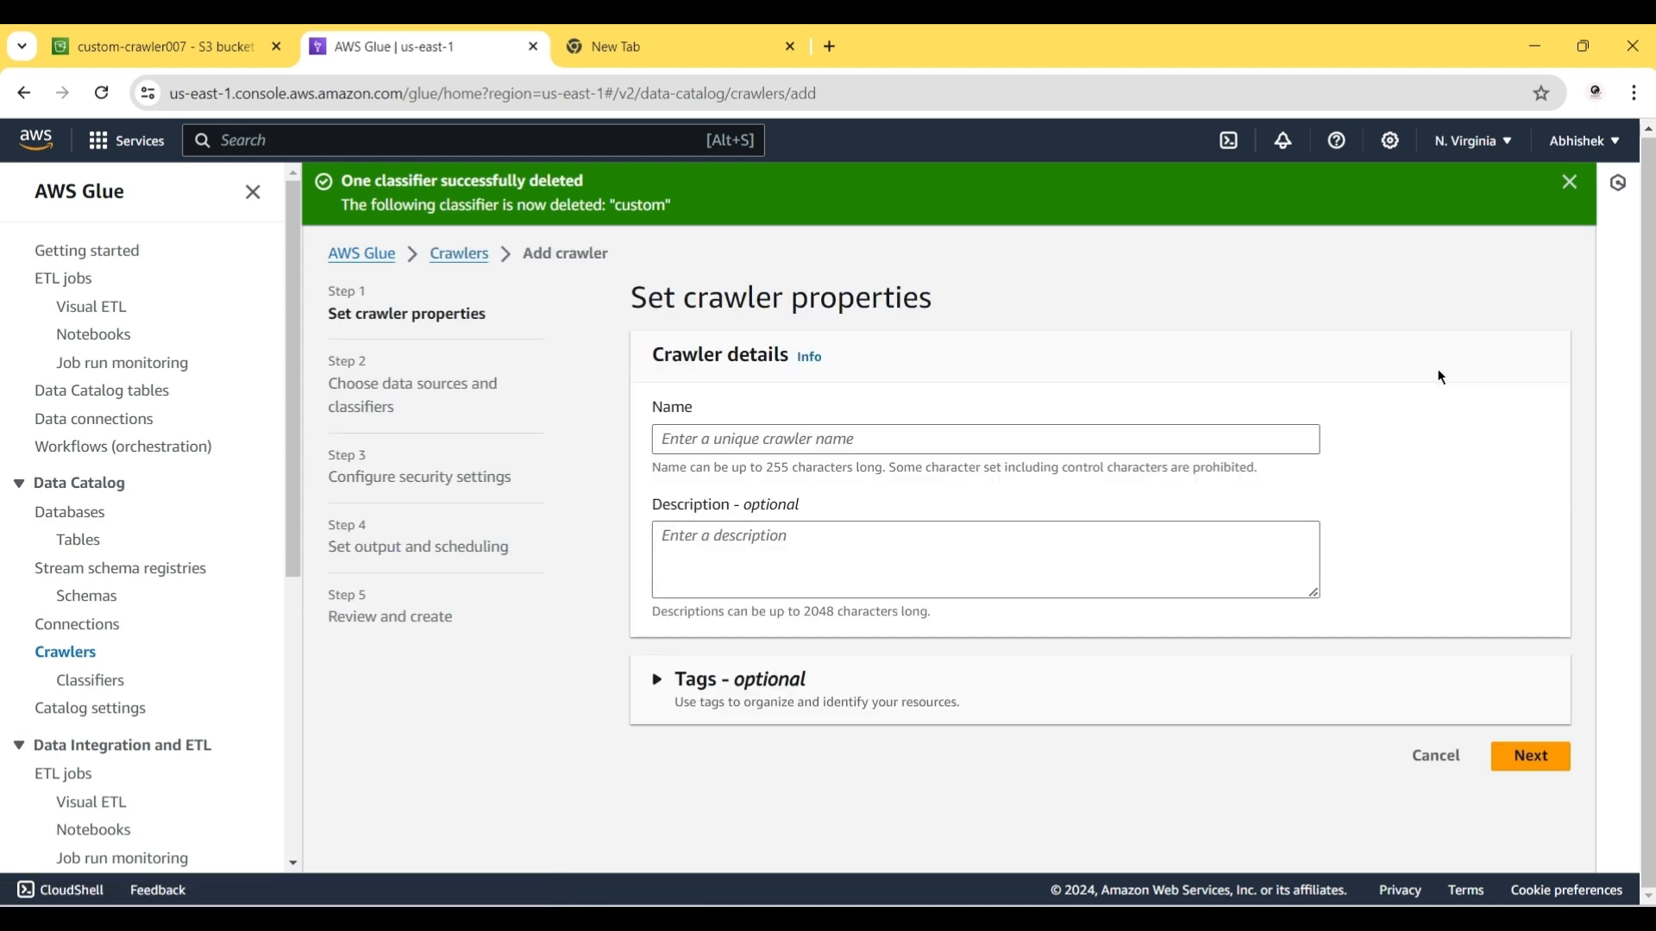
click(684, 435)
text(c)
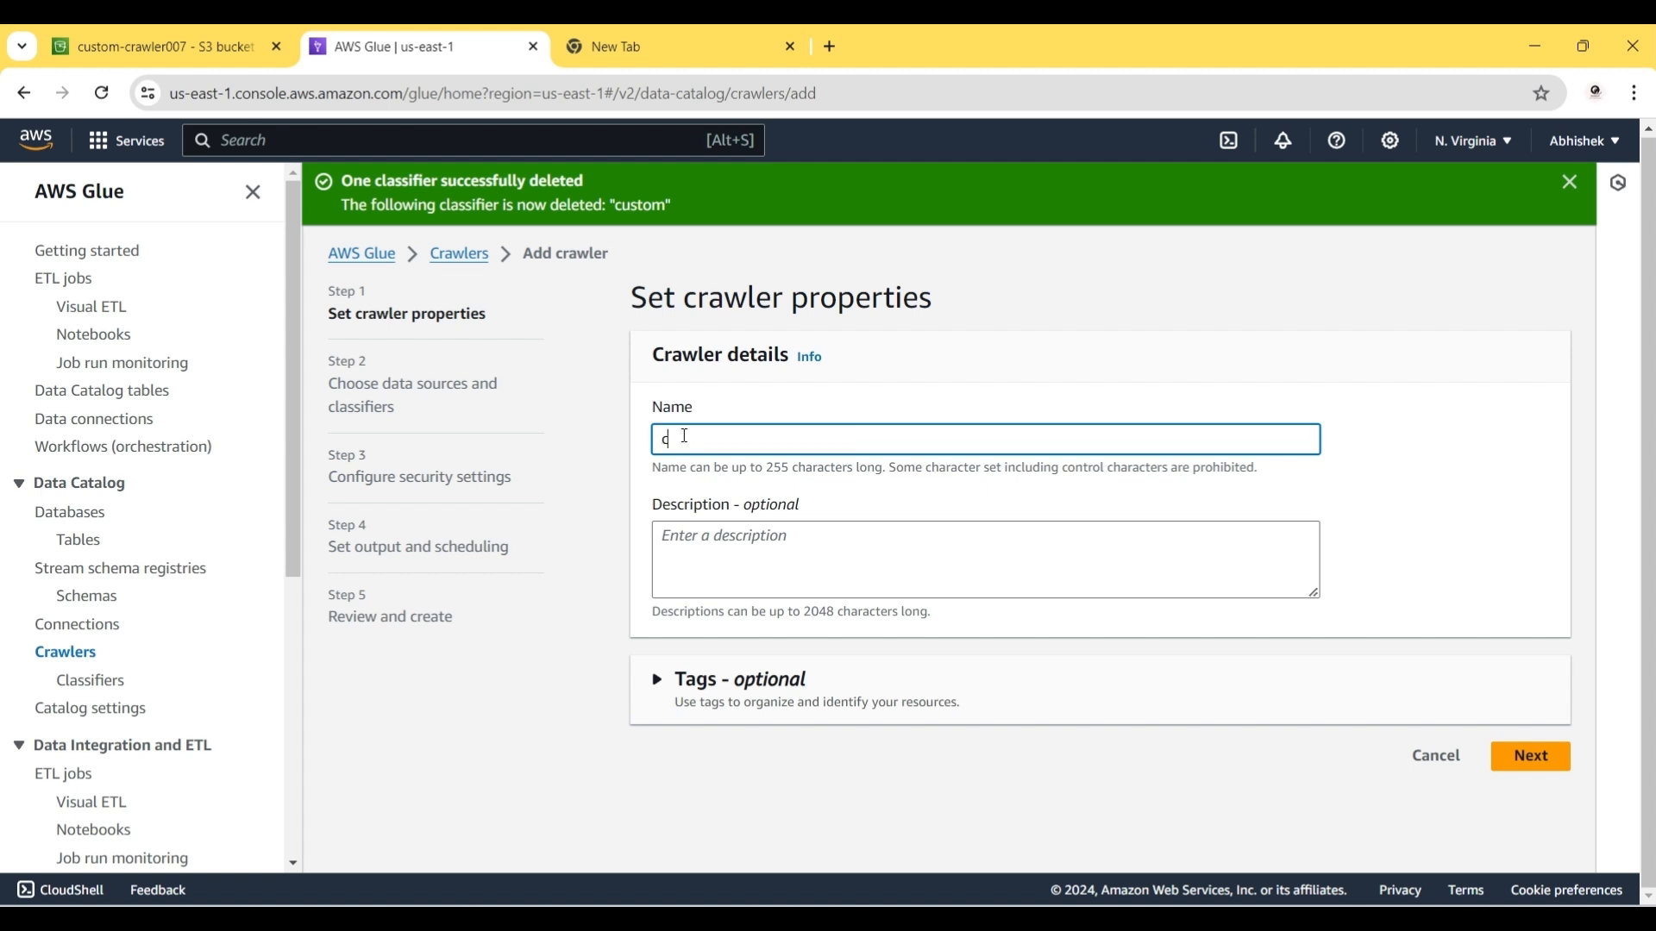
text(ustp)
key(BackSpace)
text(om)
click(1562, 756)
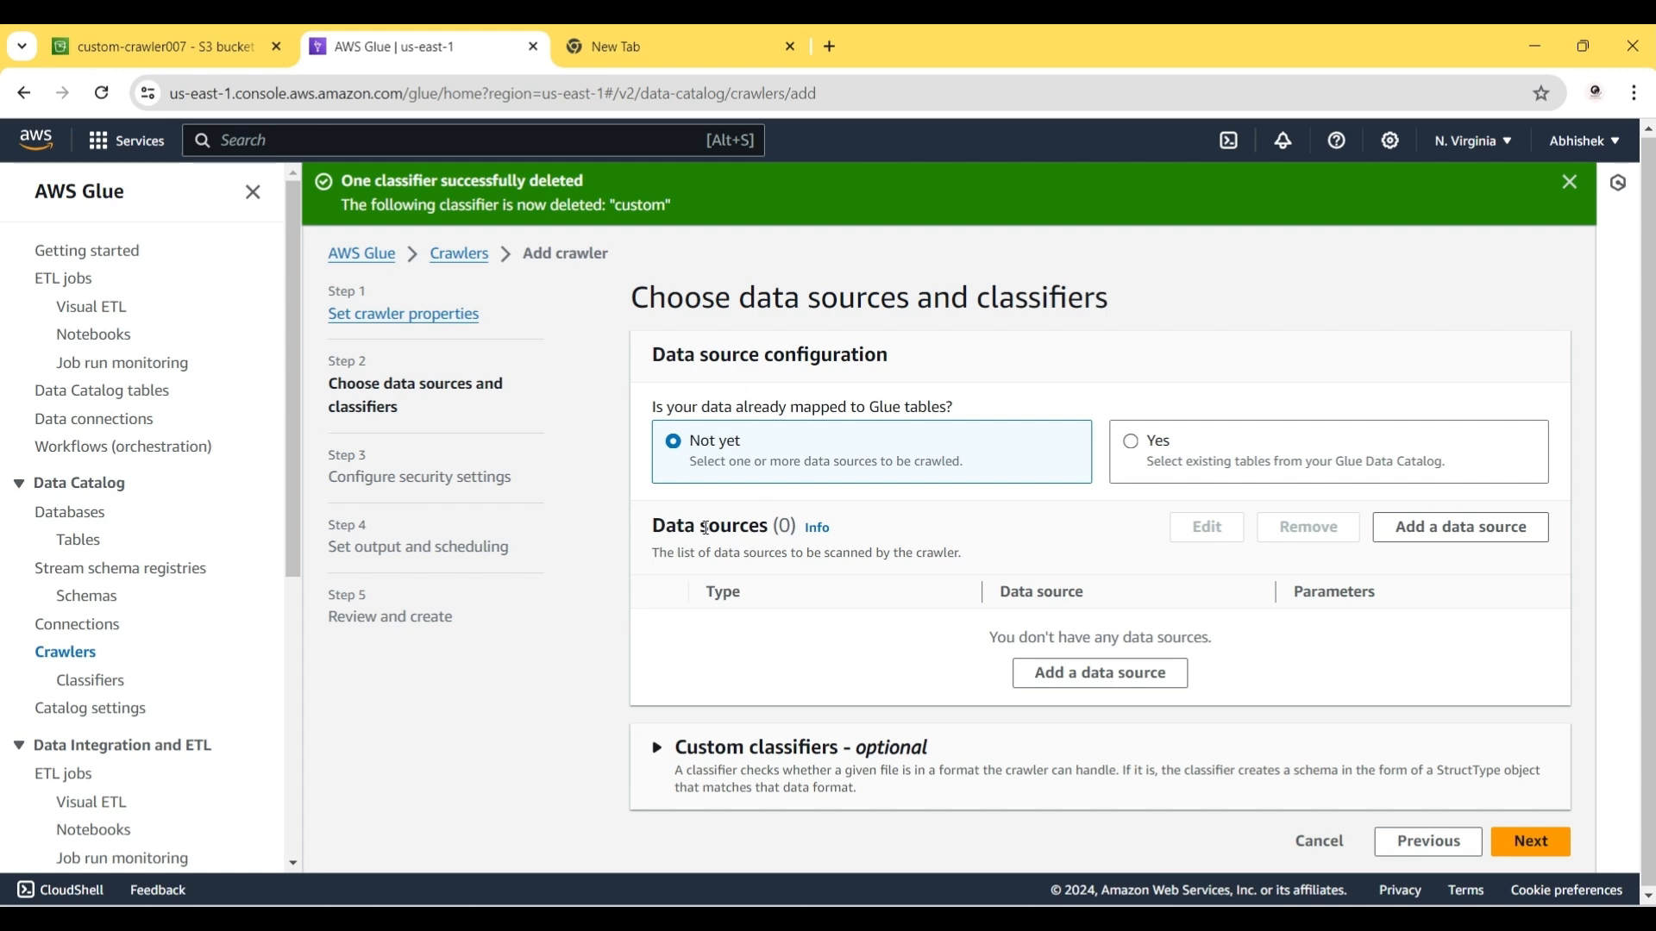
Step: Add s3://custom-crawler007/ as the crawler's S3 data source
click(1068, 672)
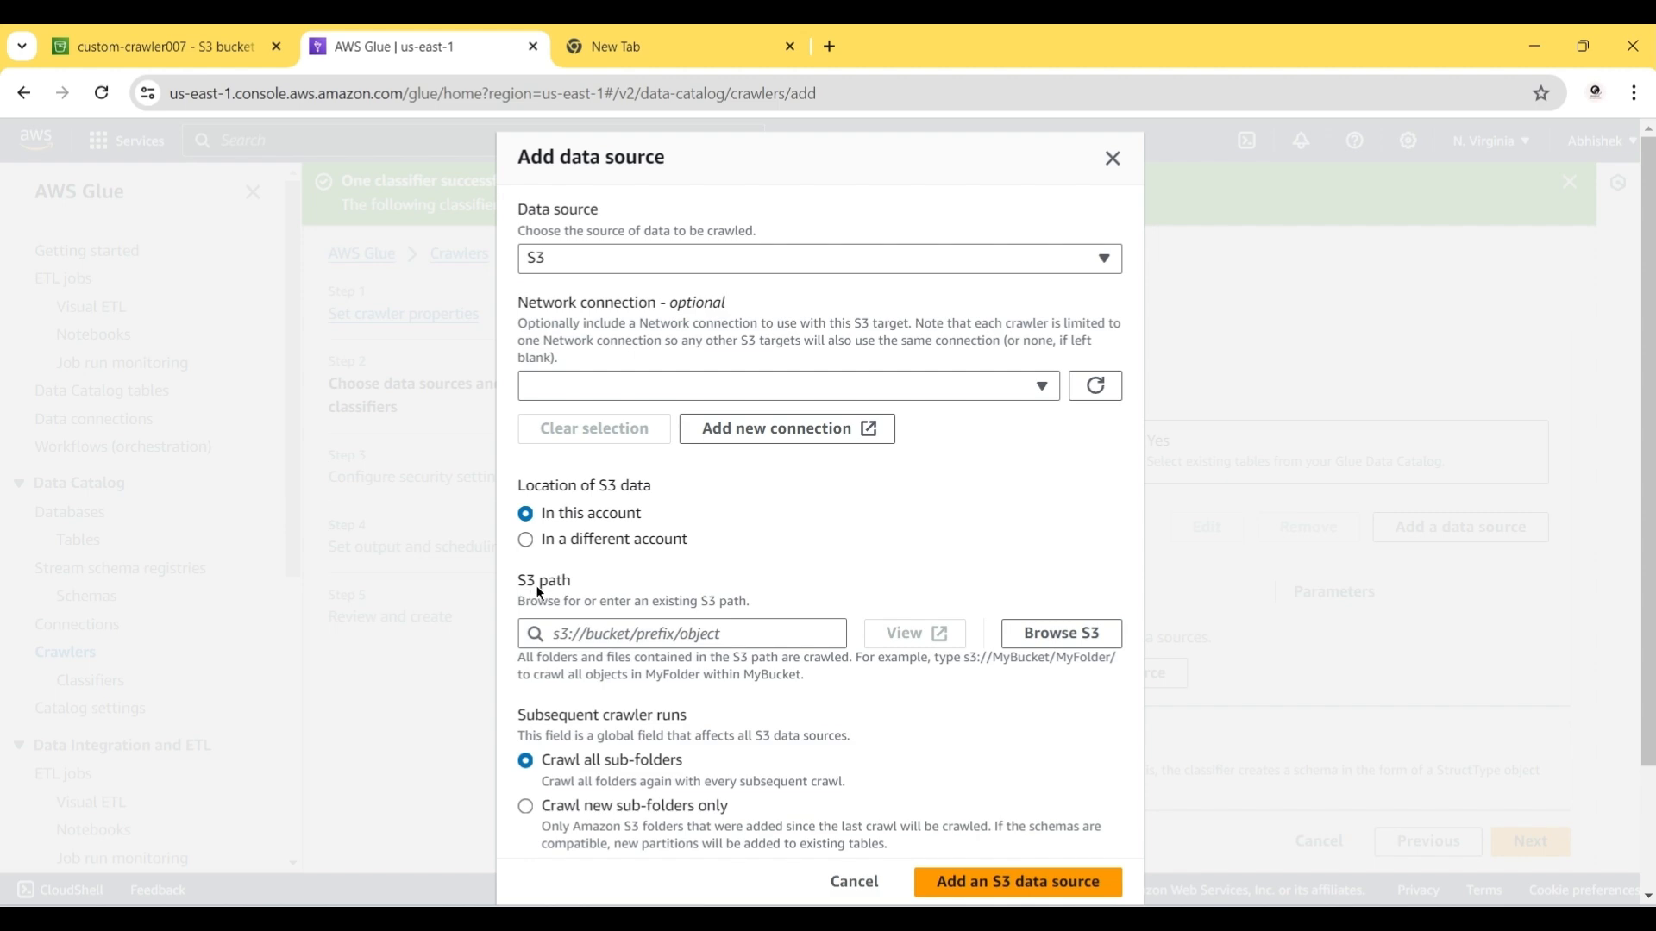
click(1088, 635)
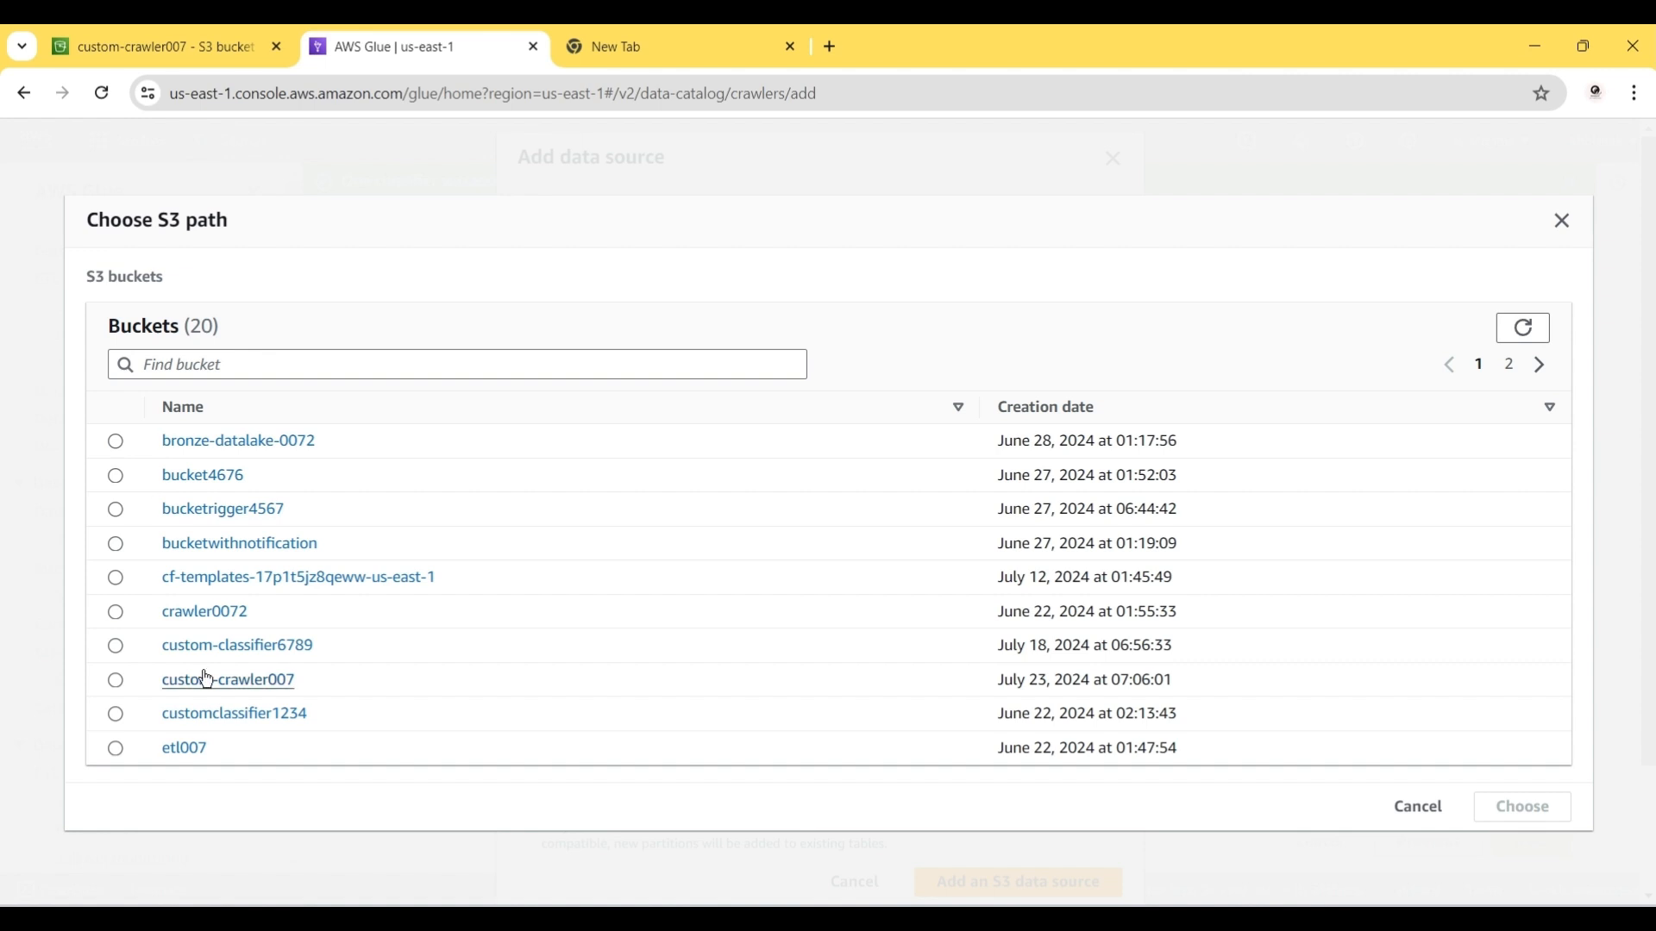
click(115, 682)
click(1549, 813)
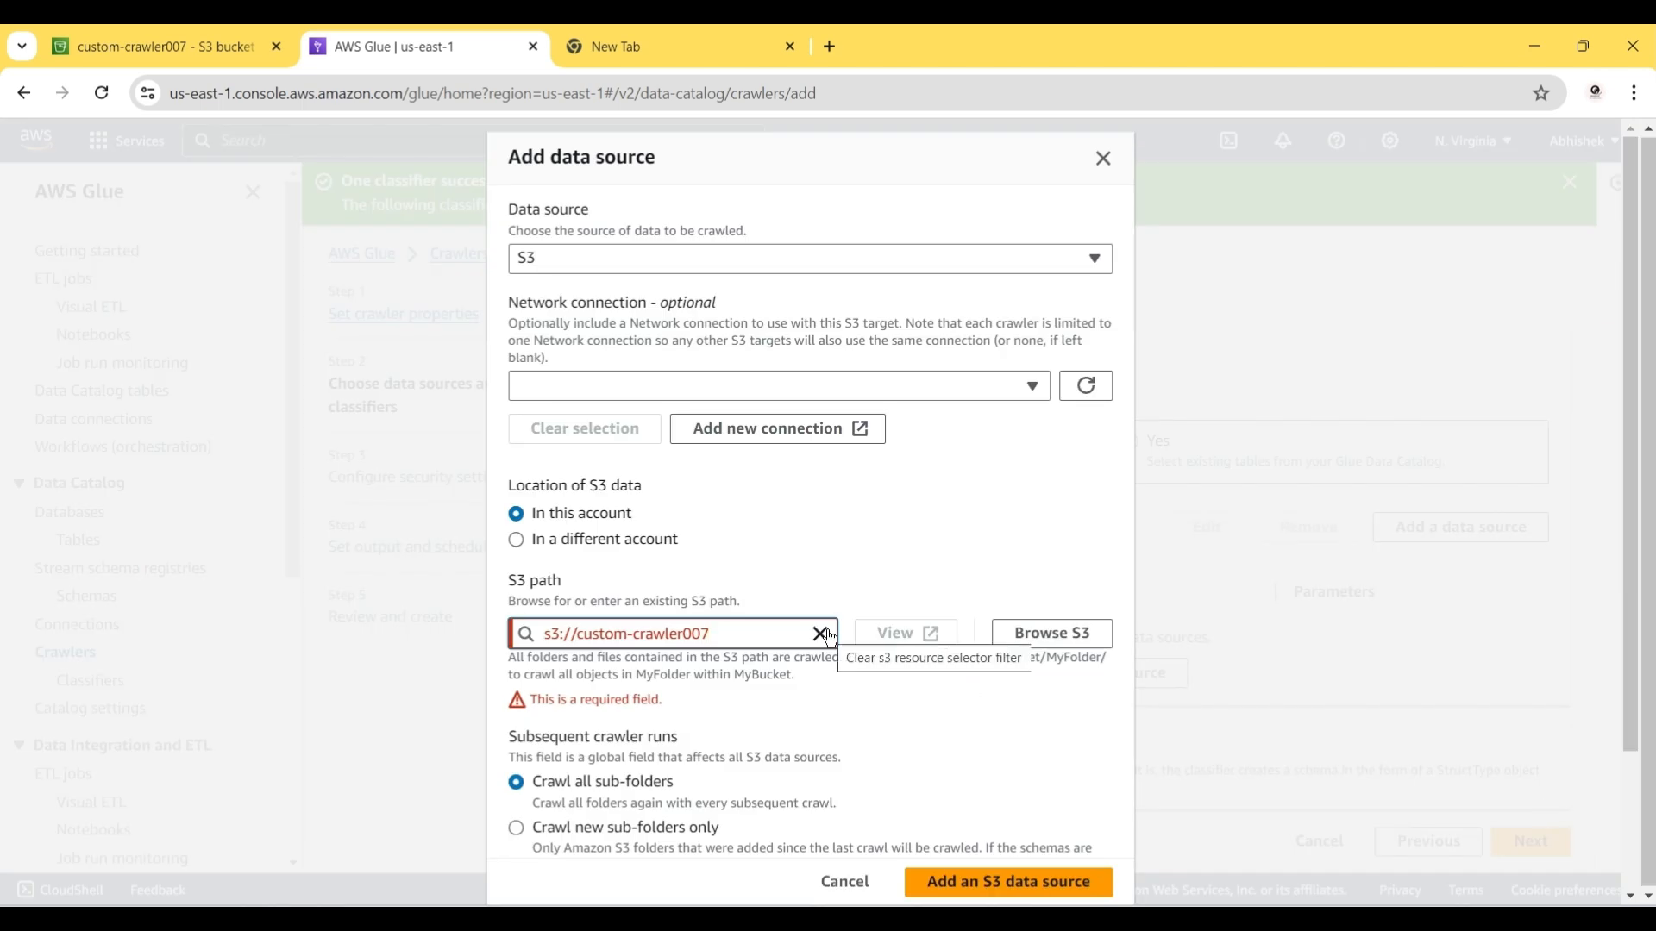
text(/)
scroll(829, 636, down, 2)
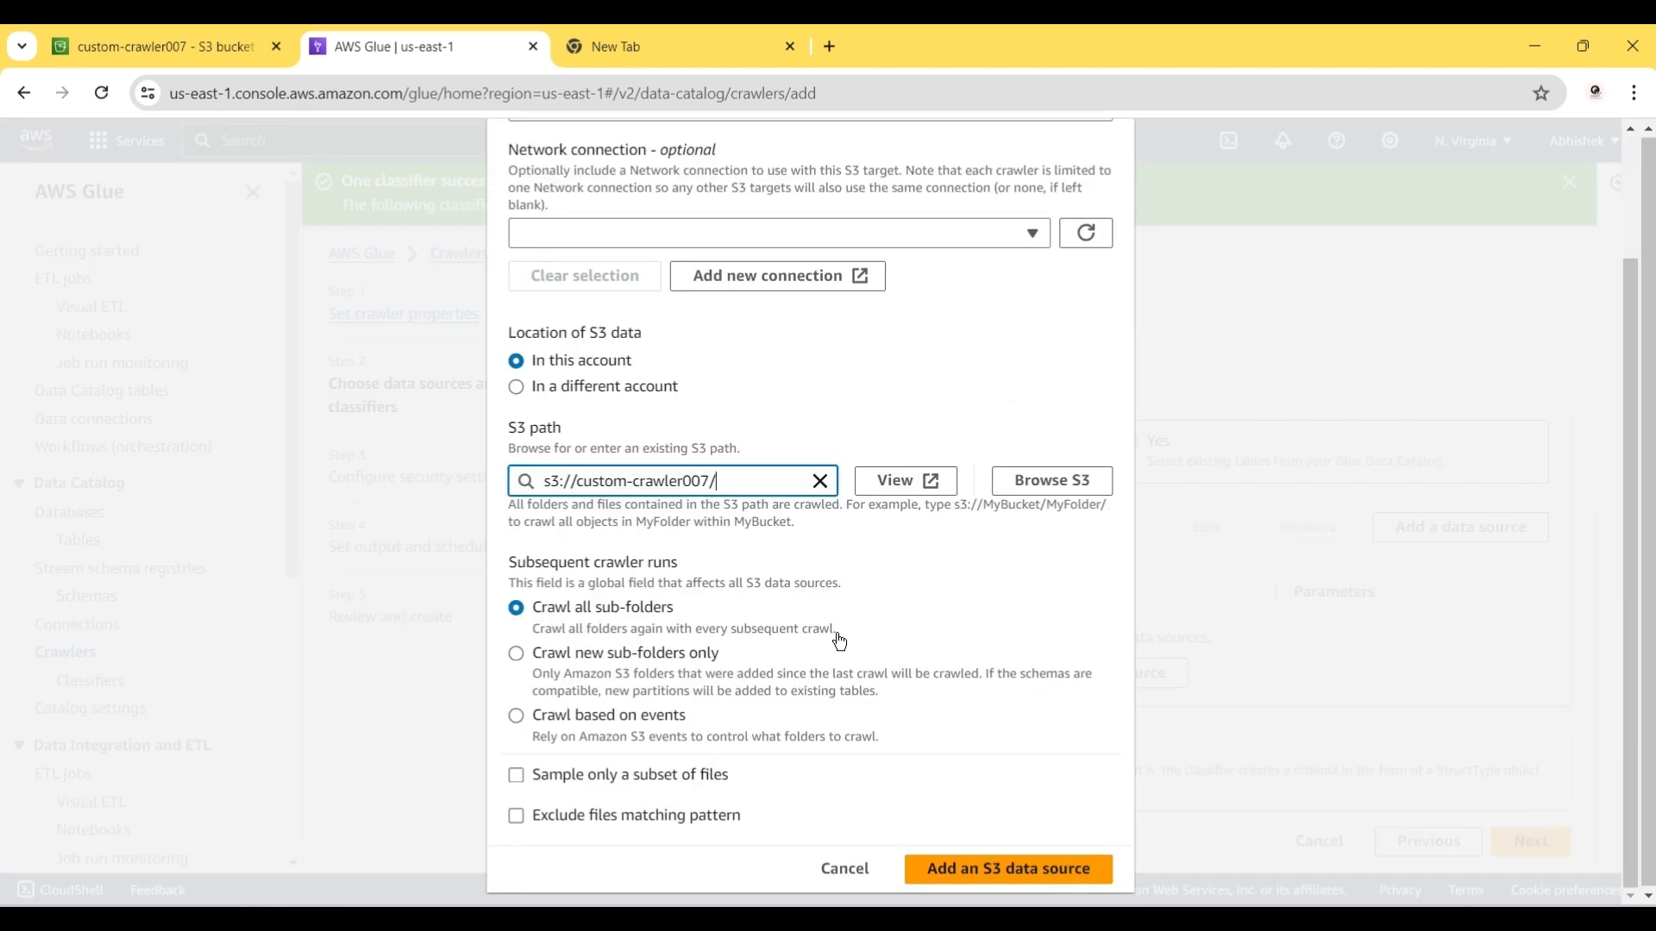
click(964, 871)
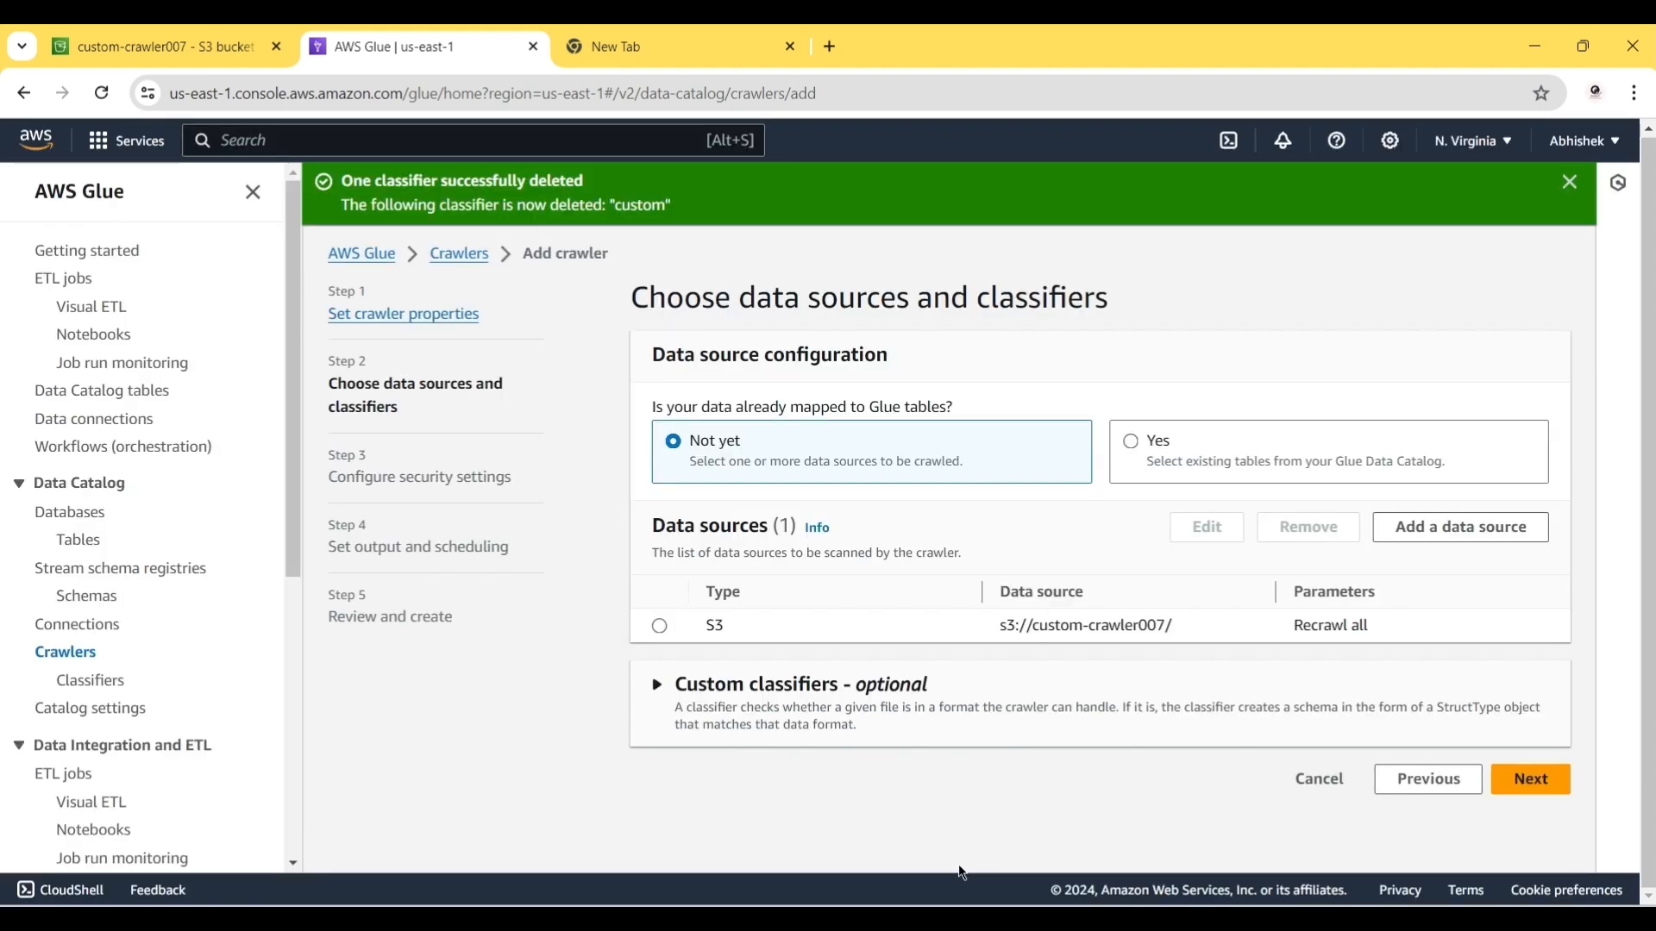
Step: Select 'custom' under Custom classifiers and advance to Configure security settings
click(714, 686)
scroll(681, 717, down, 1)
click(681, 721)
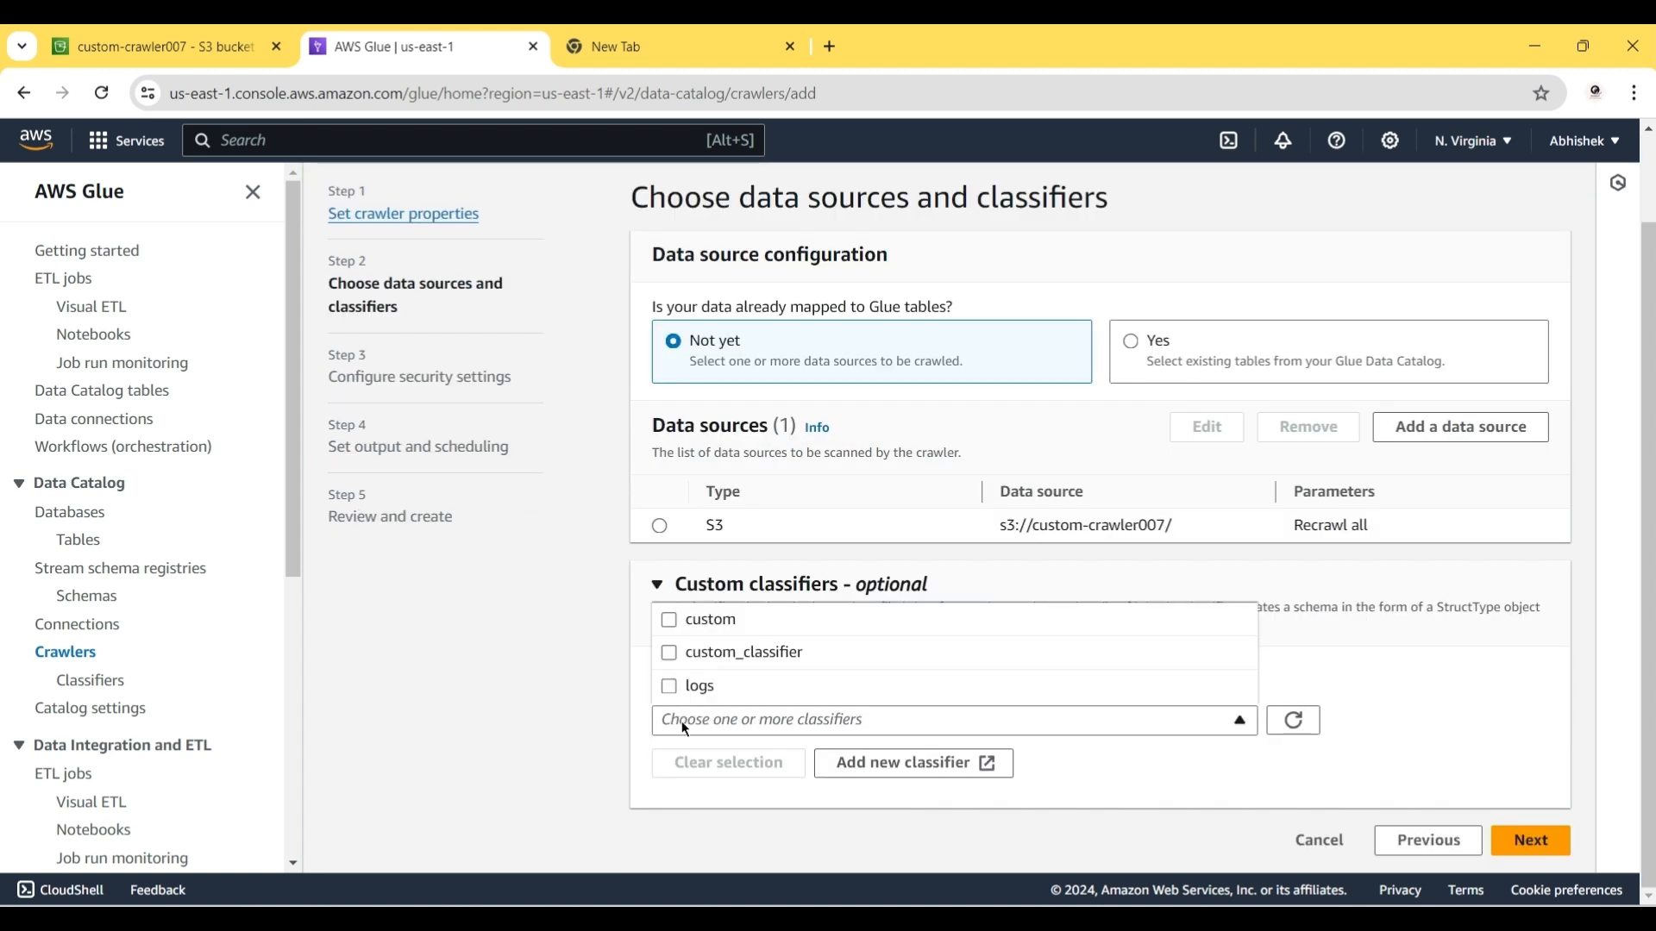
click(700, 619)
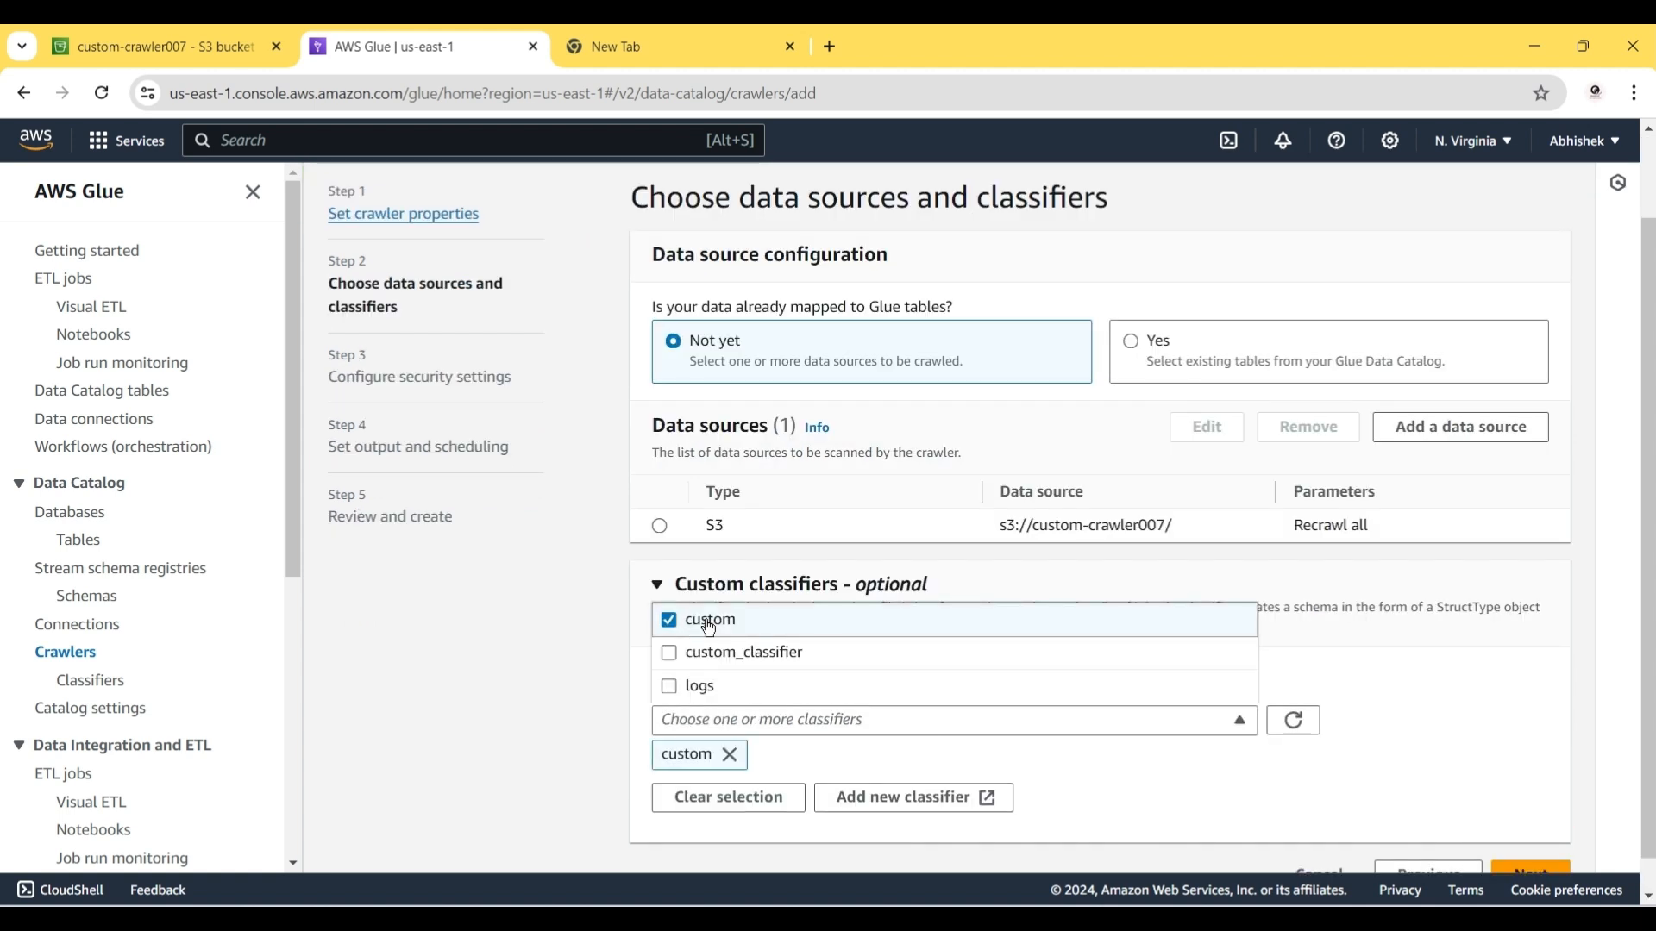
click(890, 768)
scroll(1367, 781, down, 1)
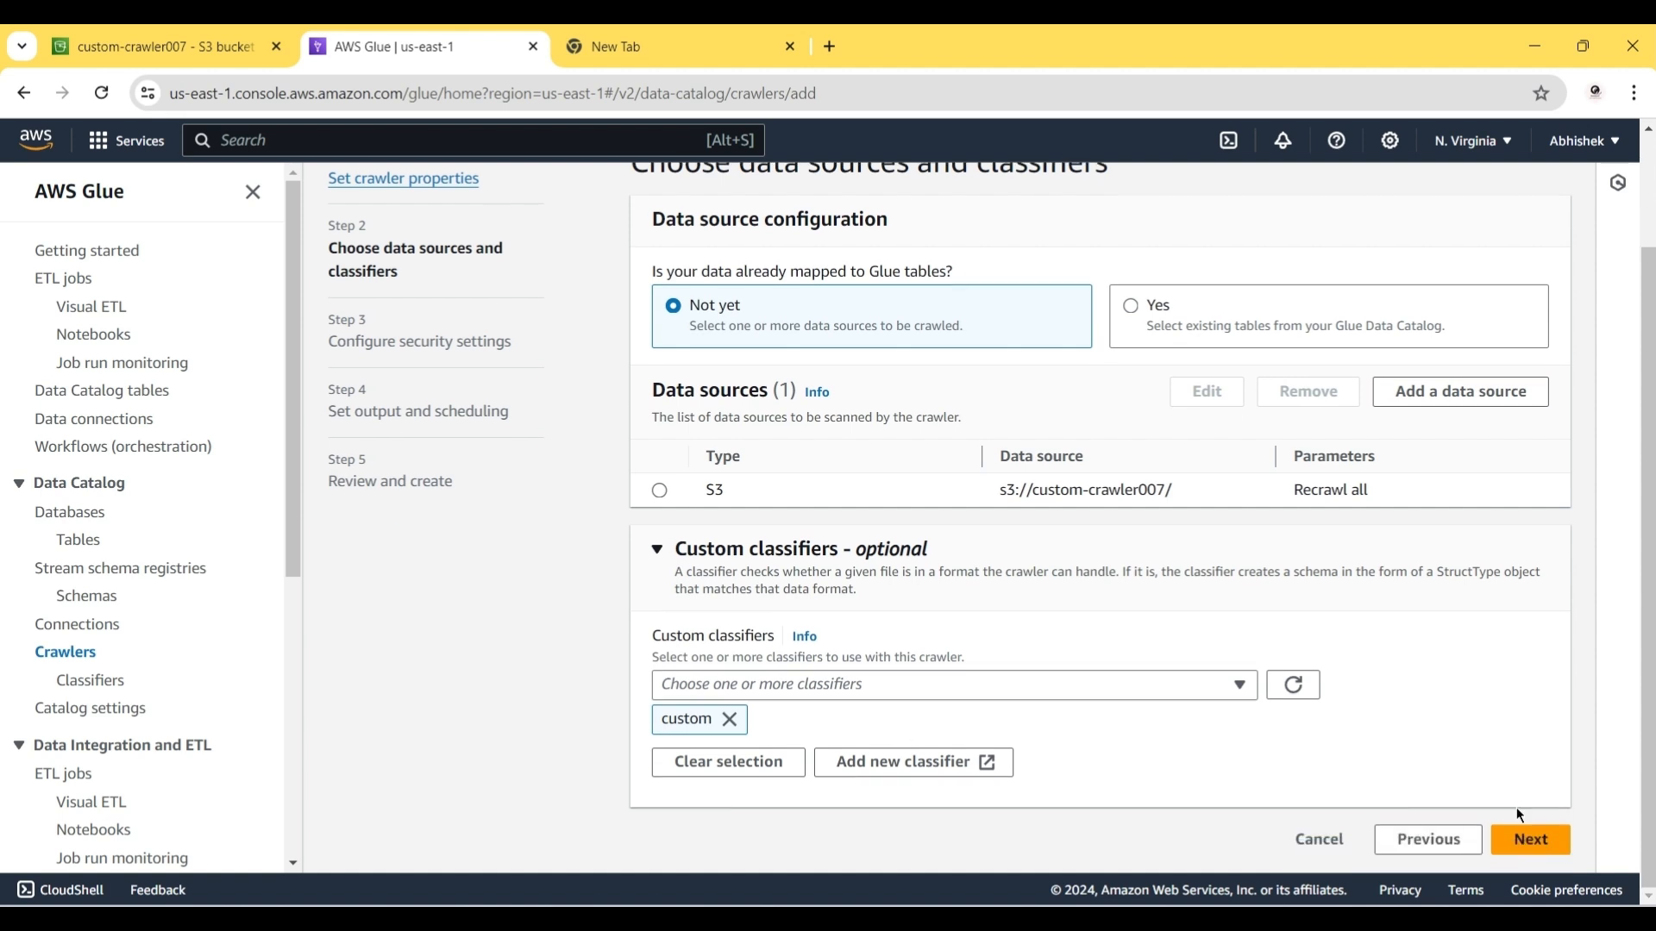
click(1527, 839)
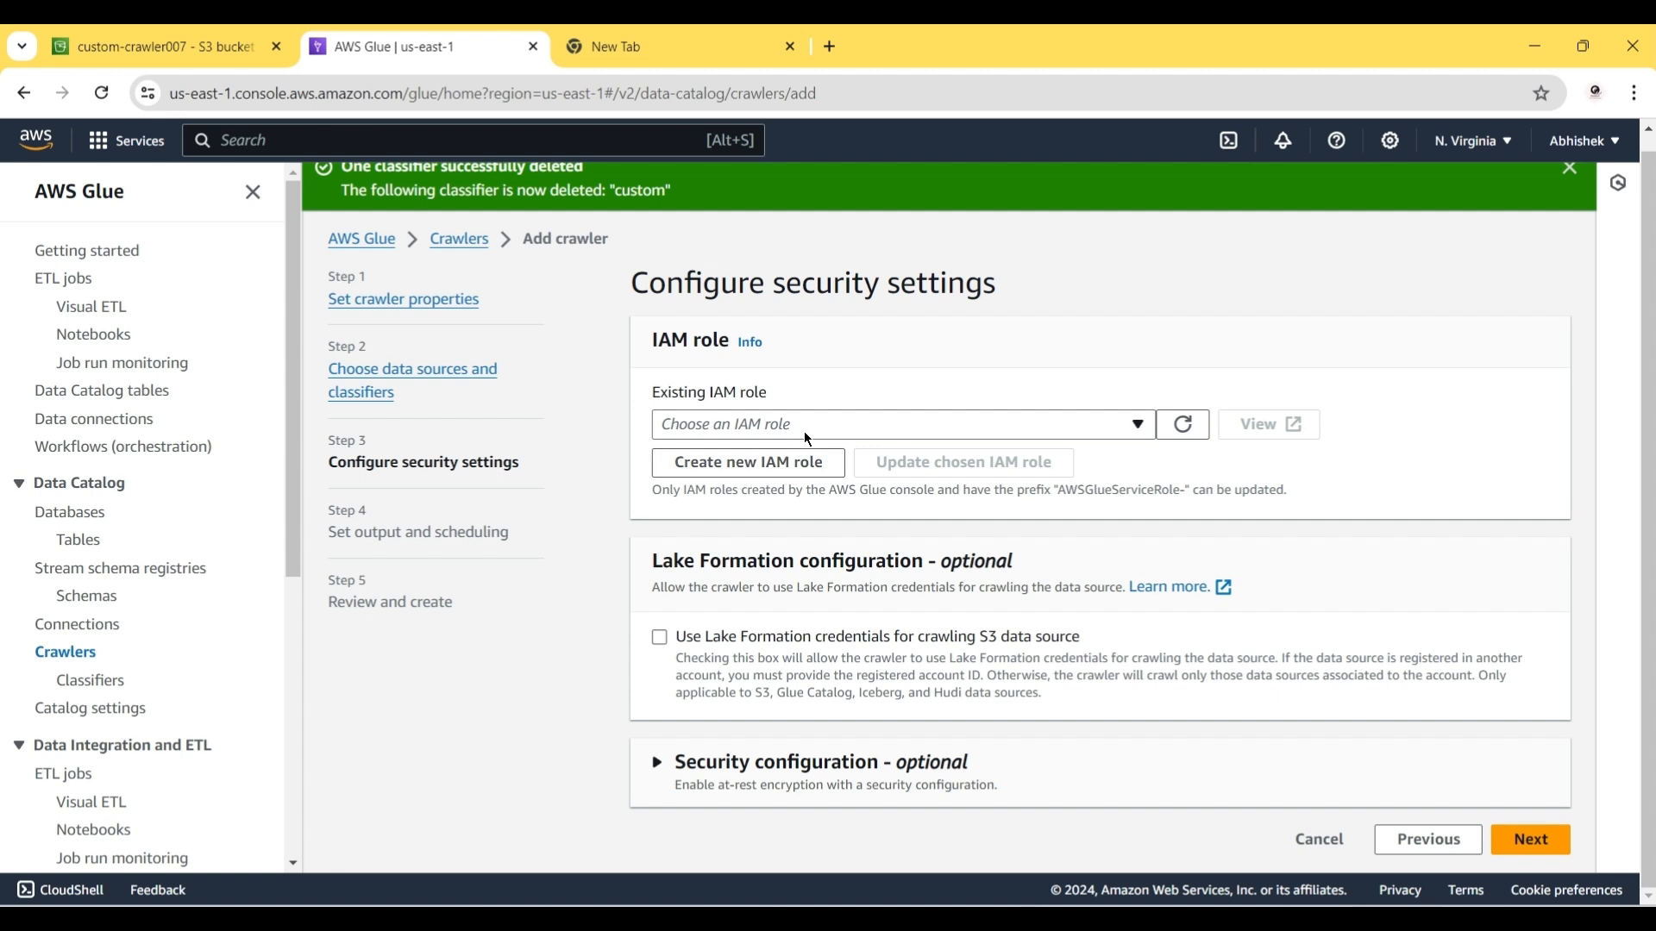
Step: Create the new IAM role AWSGlueServiceRole-3456 for the crawler
click(786, 461)
click(714, 521)
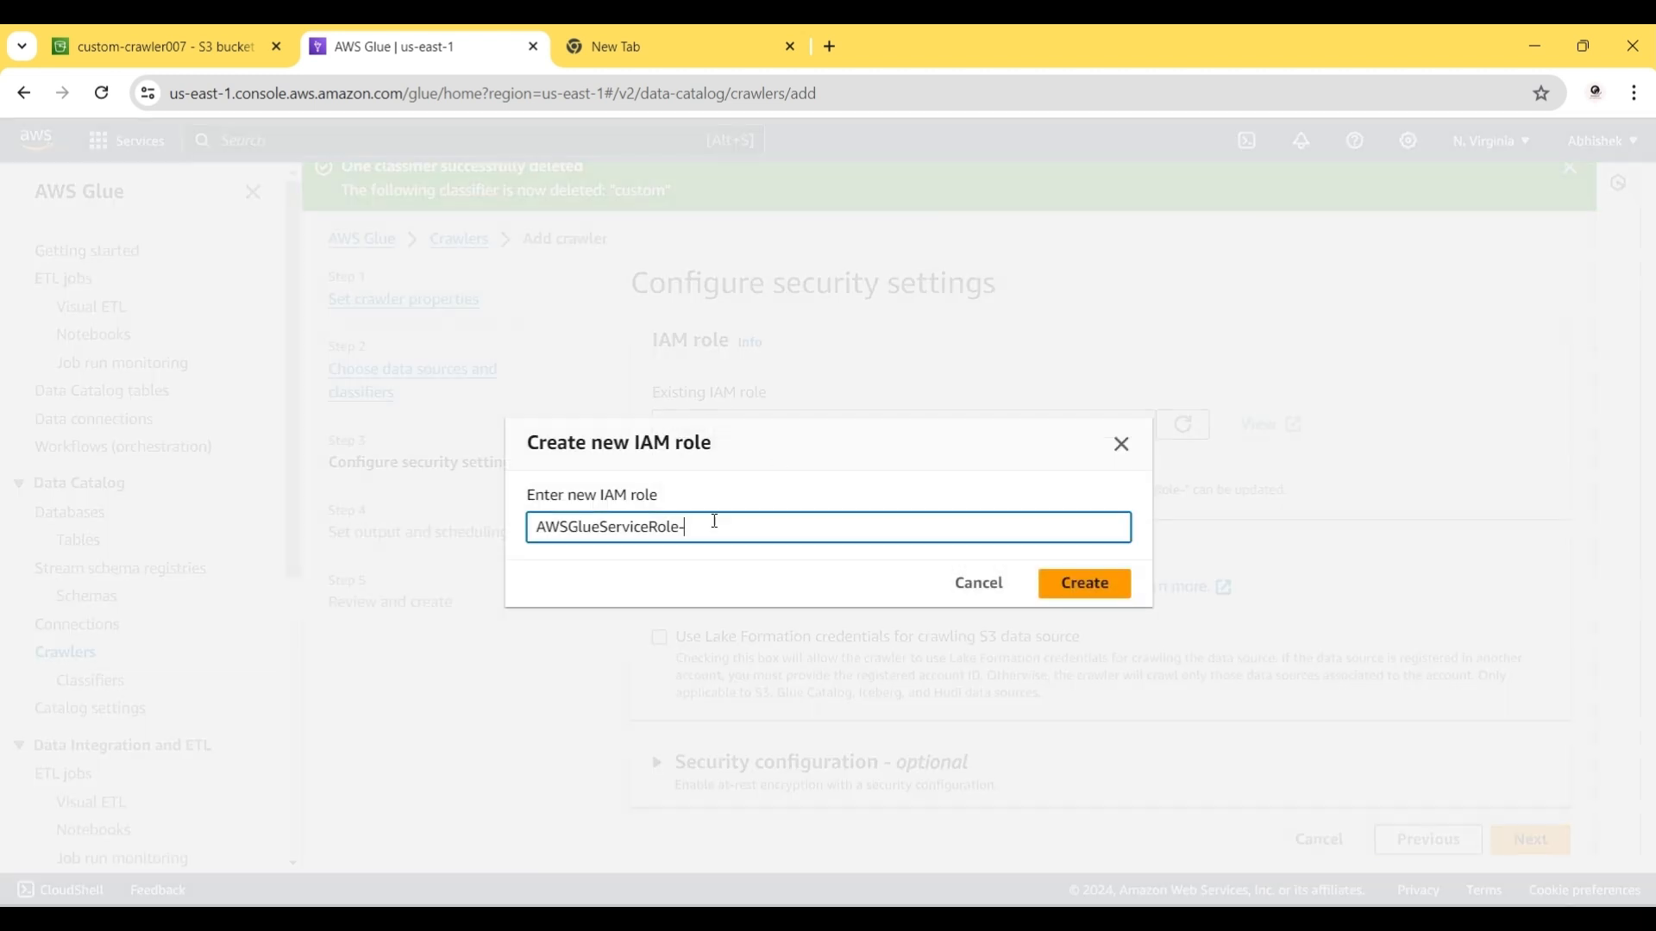
text(3456)
click(1057, 592)
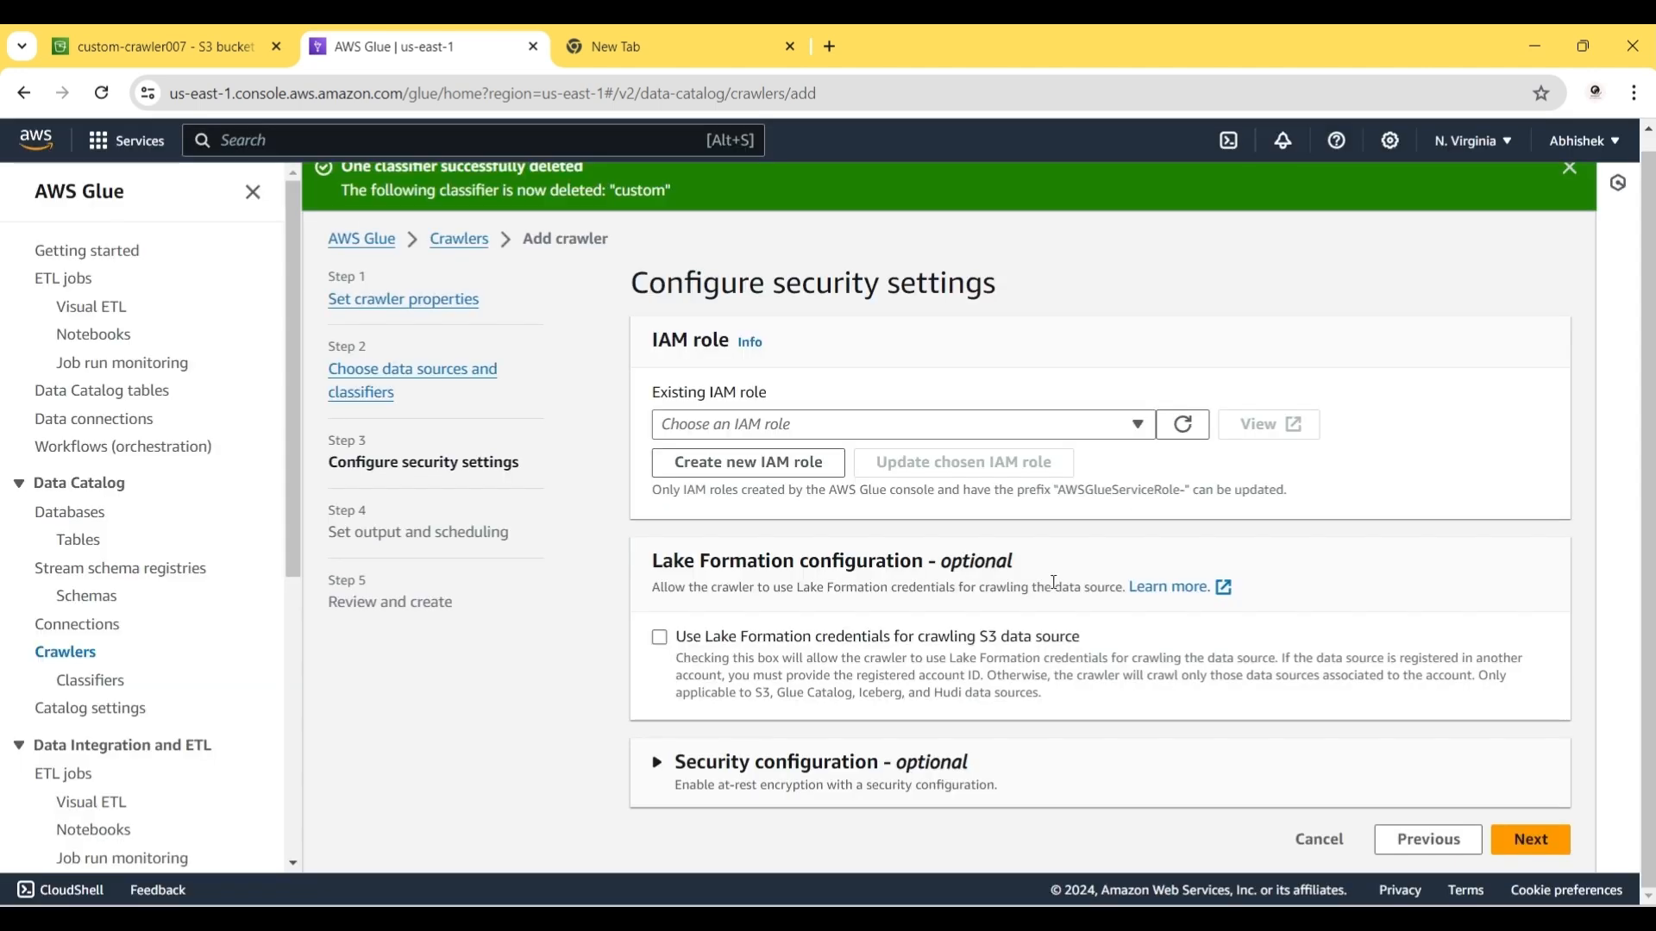
click(1525, 849)
Step: Choose custom_crawler as the target database, review, and create the crawler
click(763, 431)
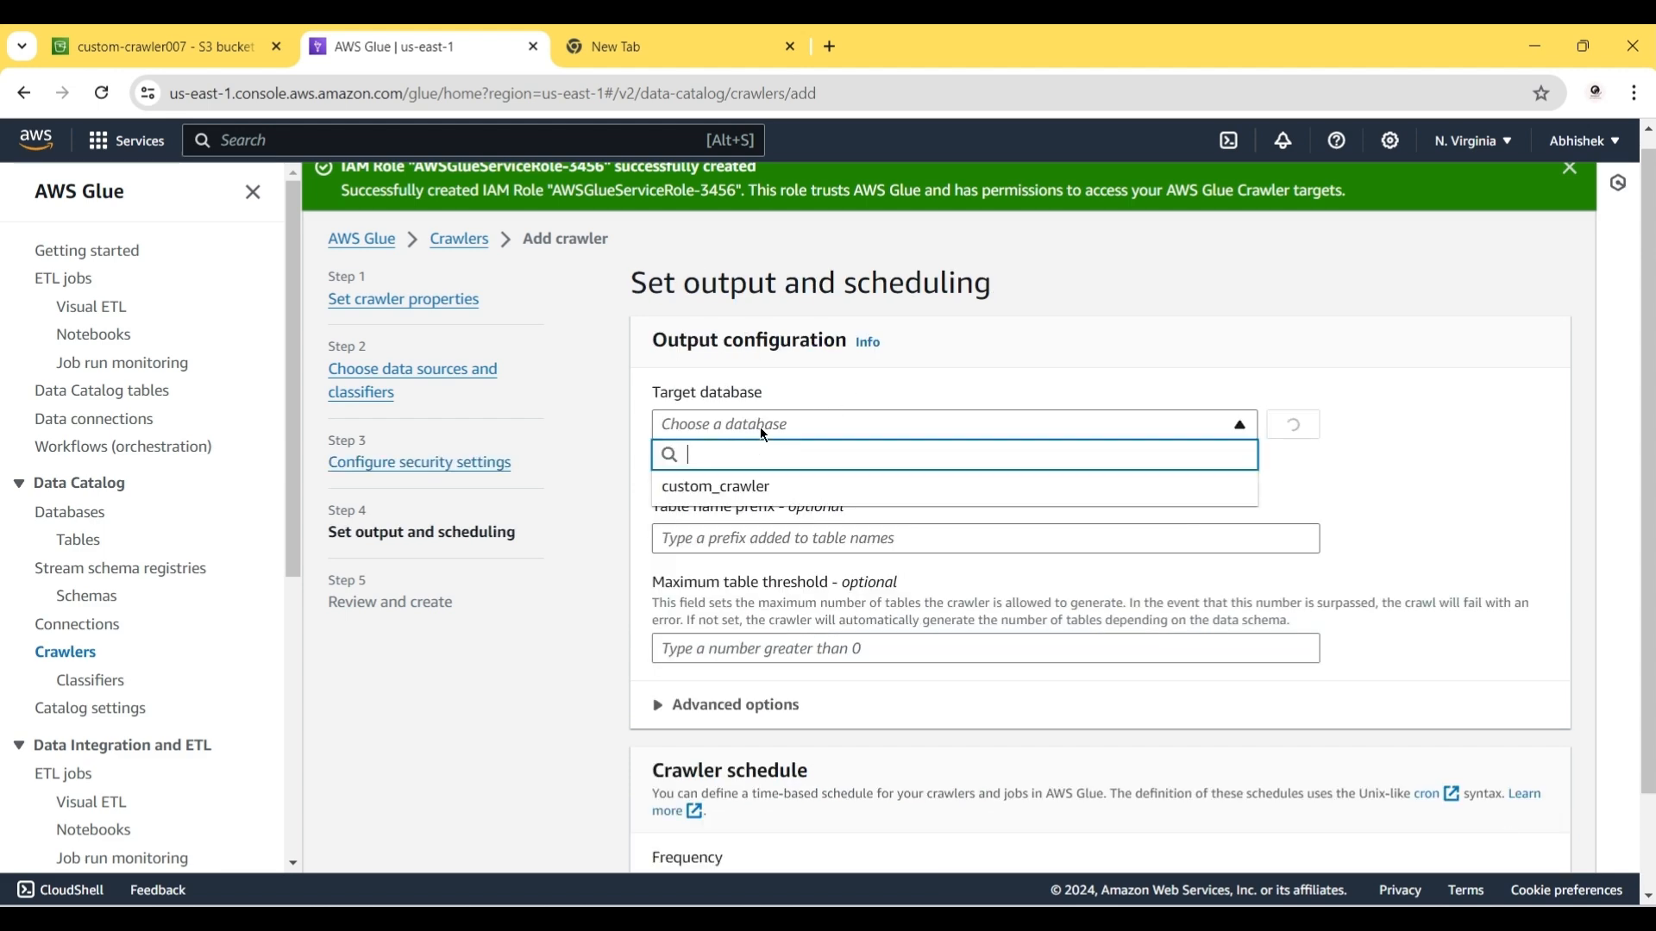
click(707, 483)
scroll(993, 708, down, 2)
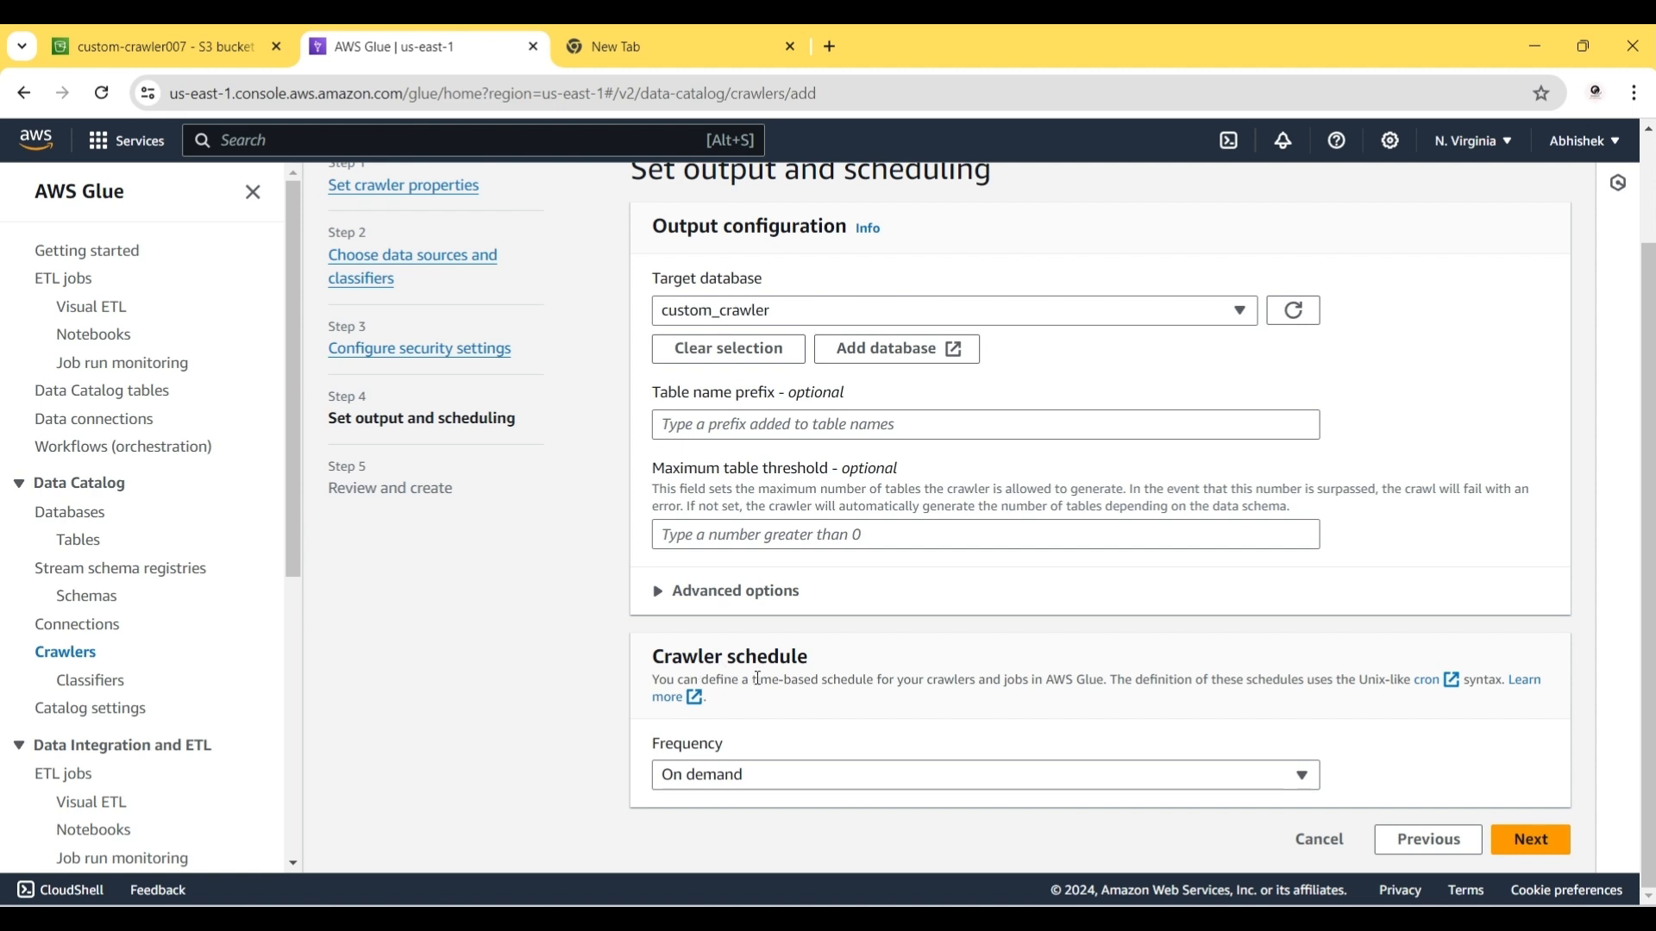
click(1531, 828)
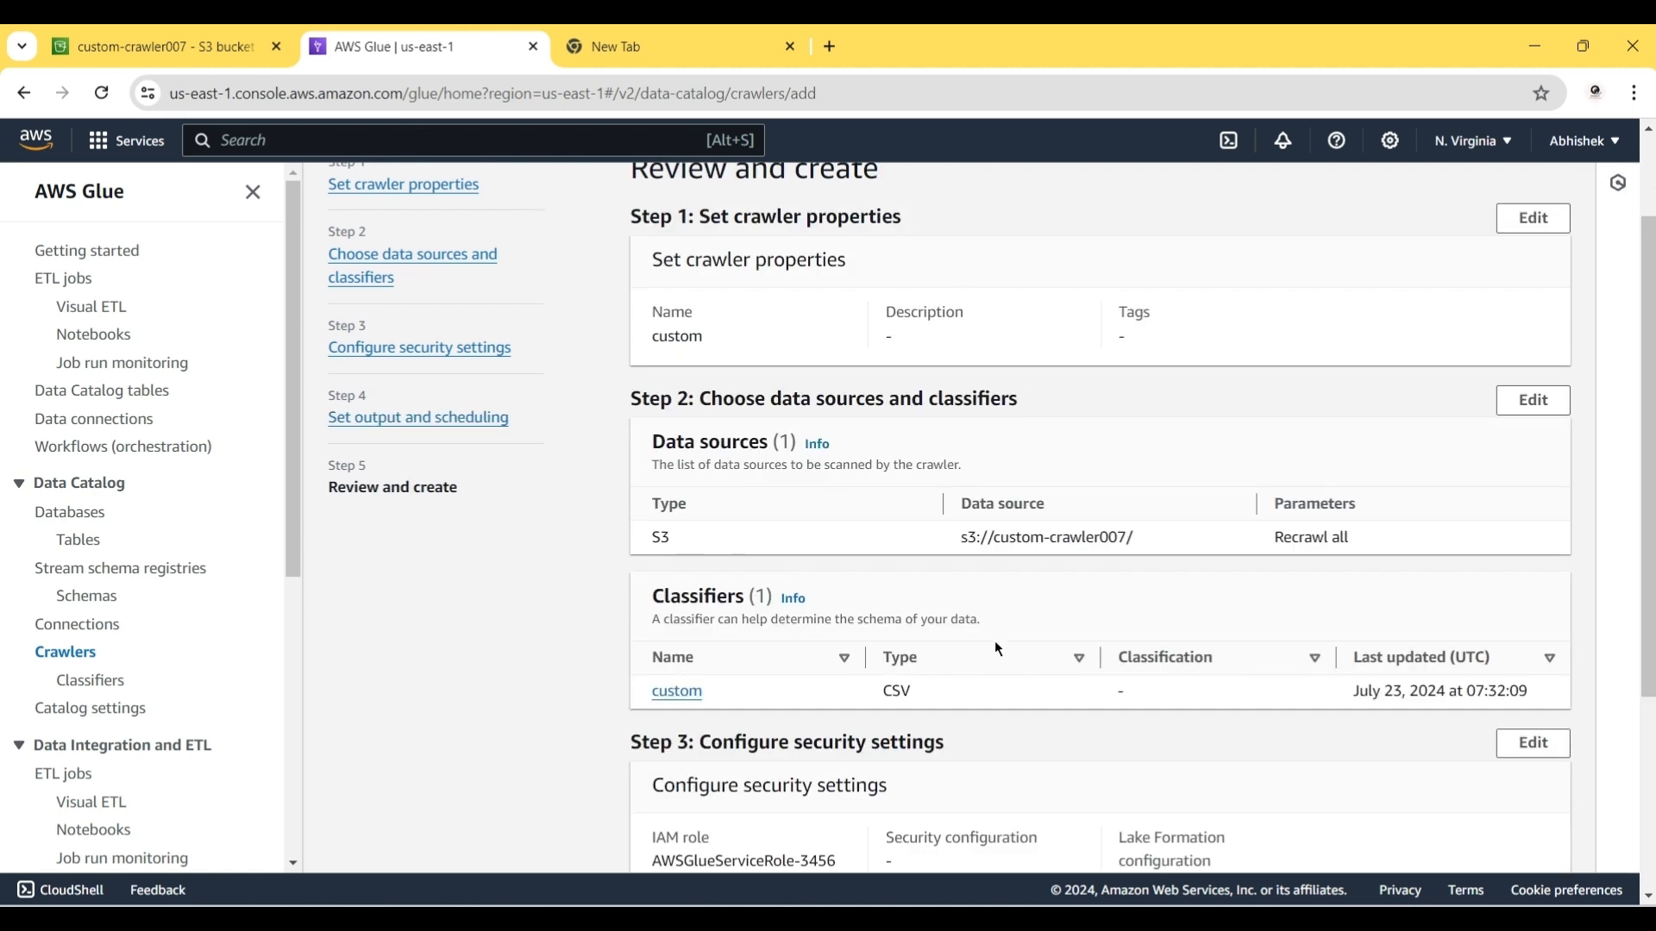
scroll(995, 639, down, 3)
click(1465, 841)
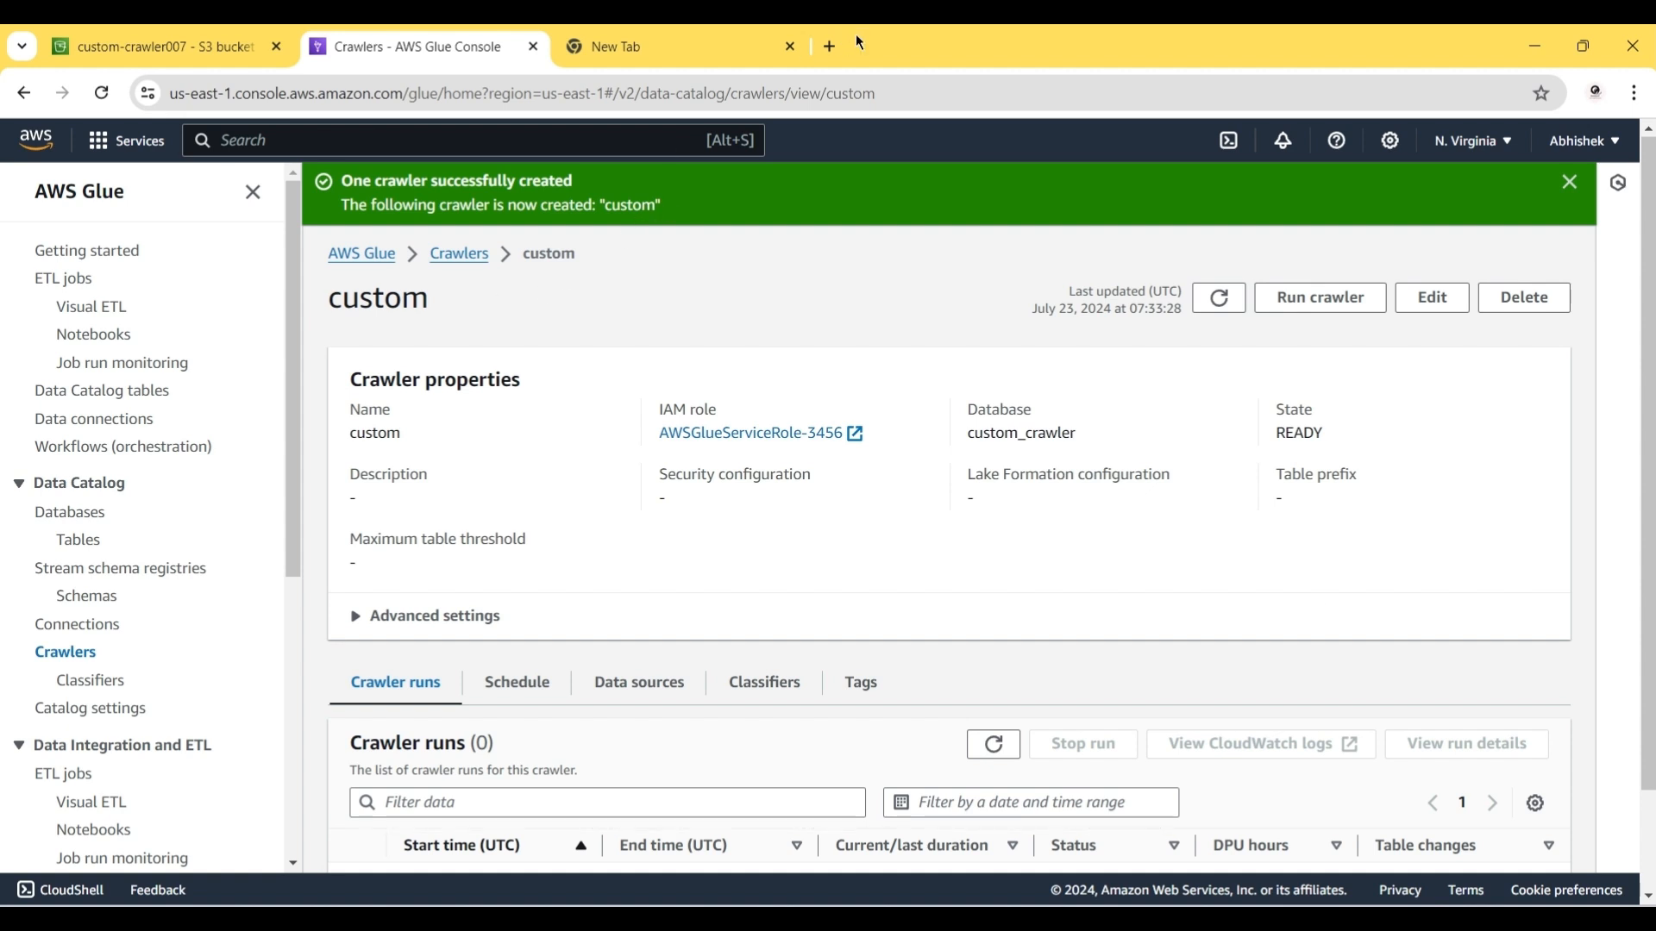
Step: Run the custom crawler, then go to the Data Catalog tables list
click(1311, 307)
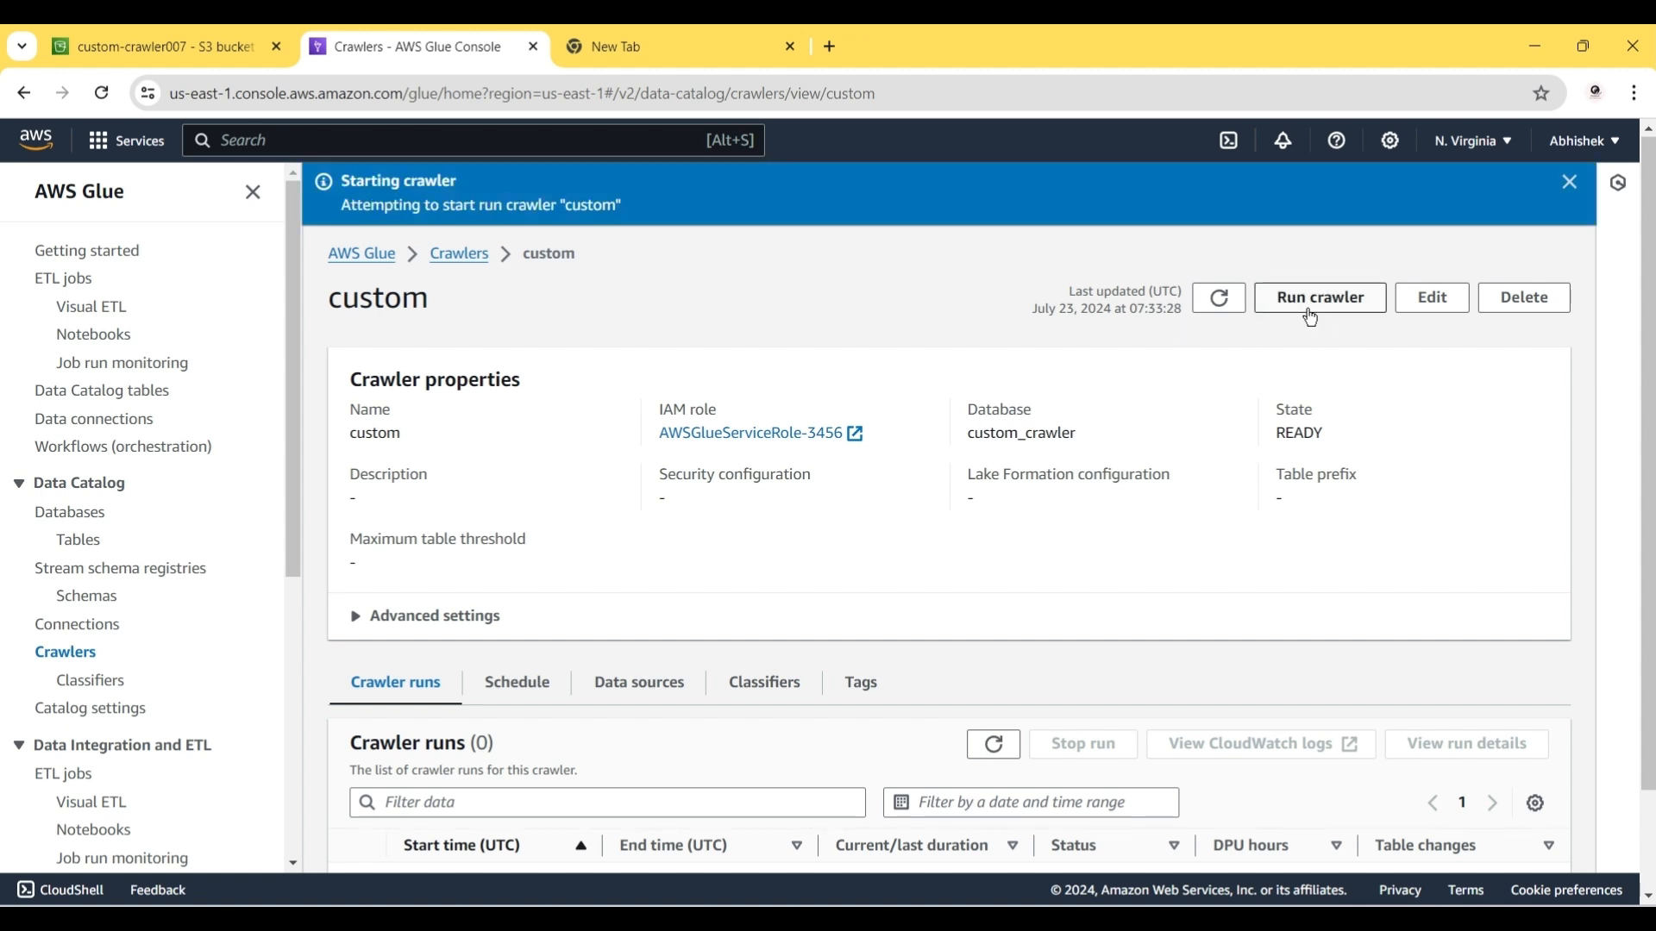
click(458, 253)
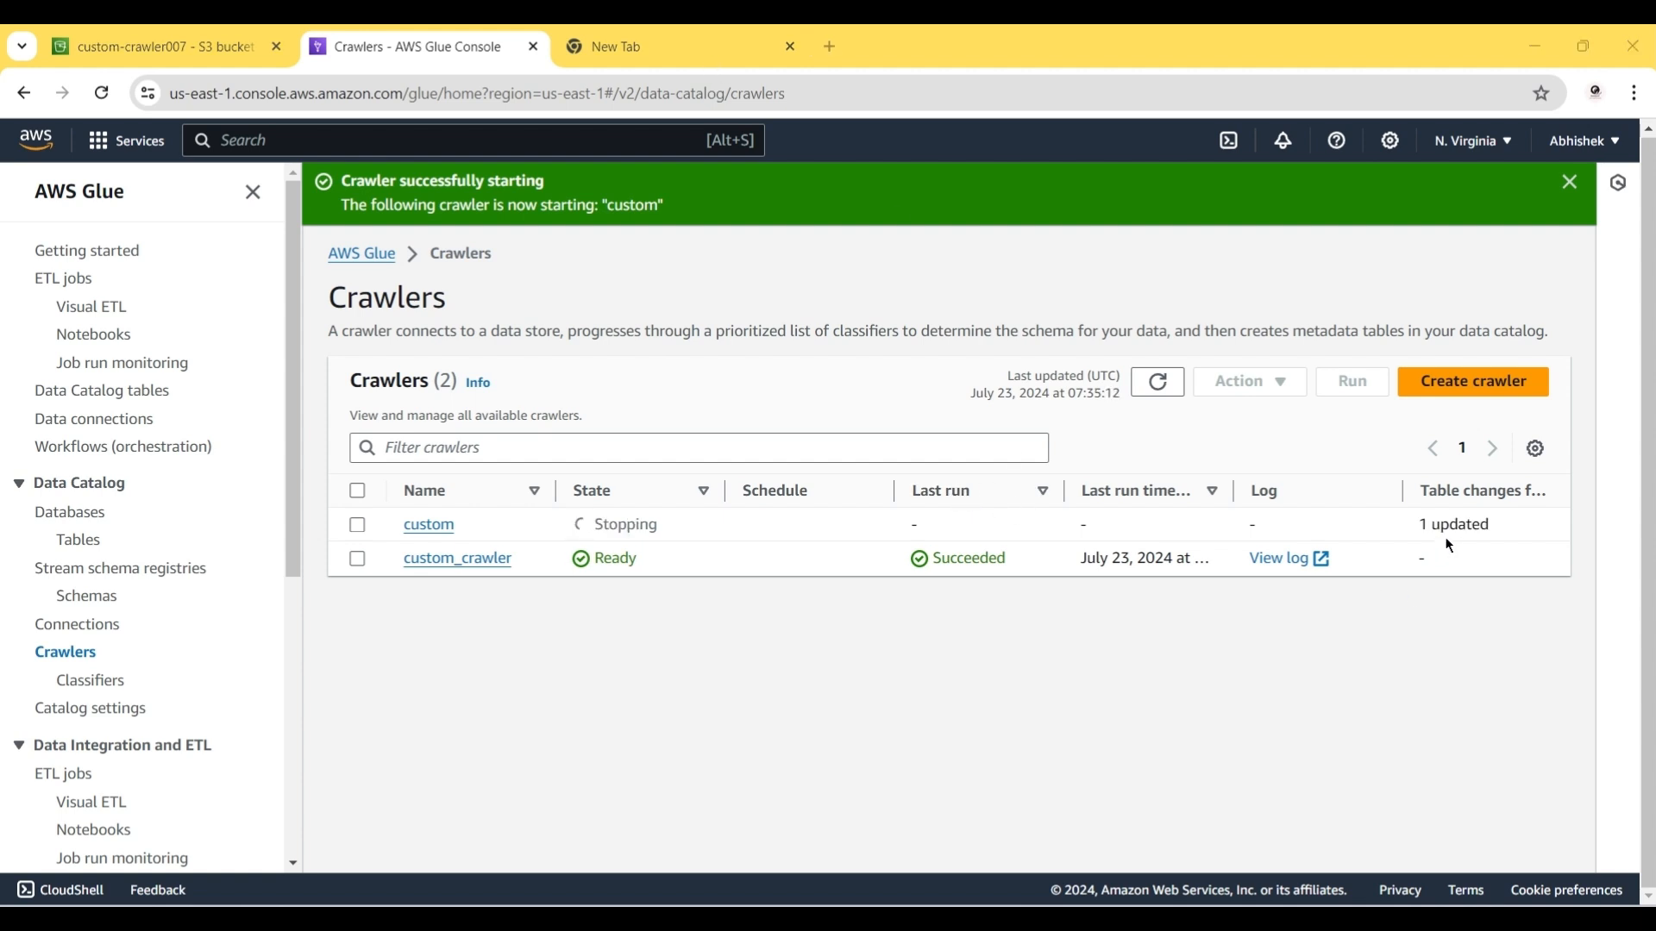
click(78, 540)
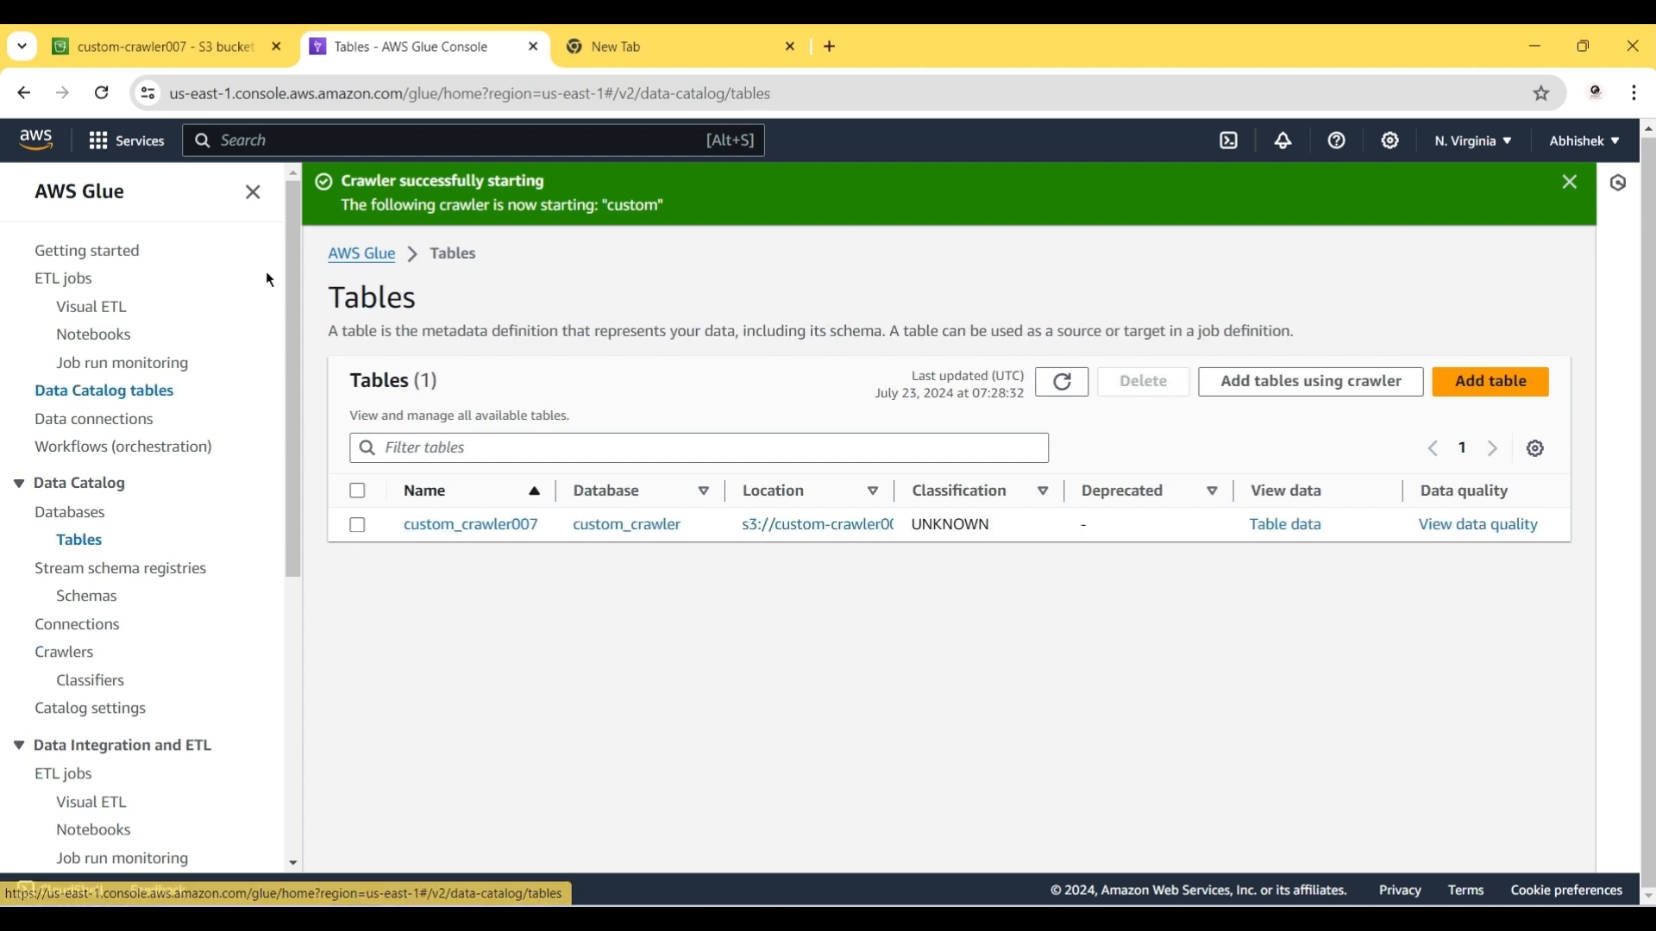
Step: Refresh the tables, open custom_crawler007 and highlight its six-column Schema
click(1055, 389)
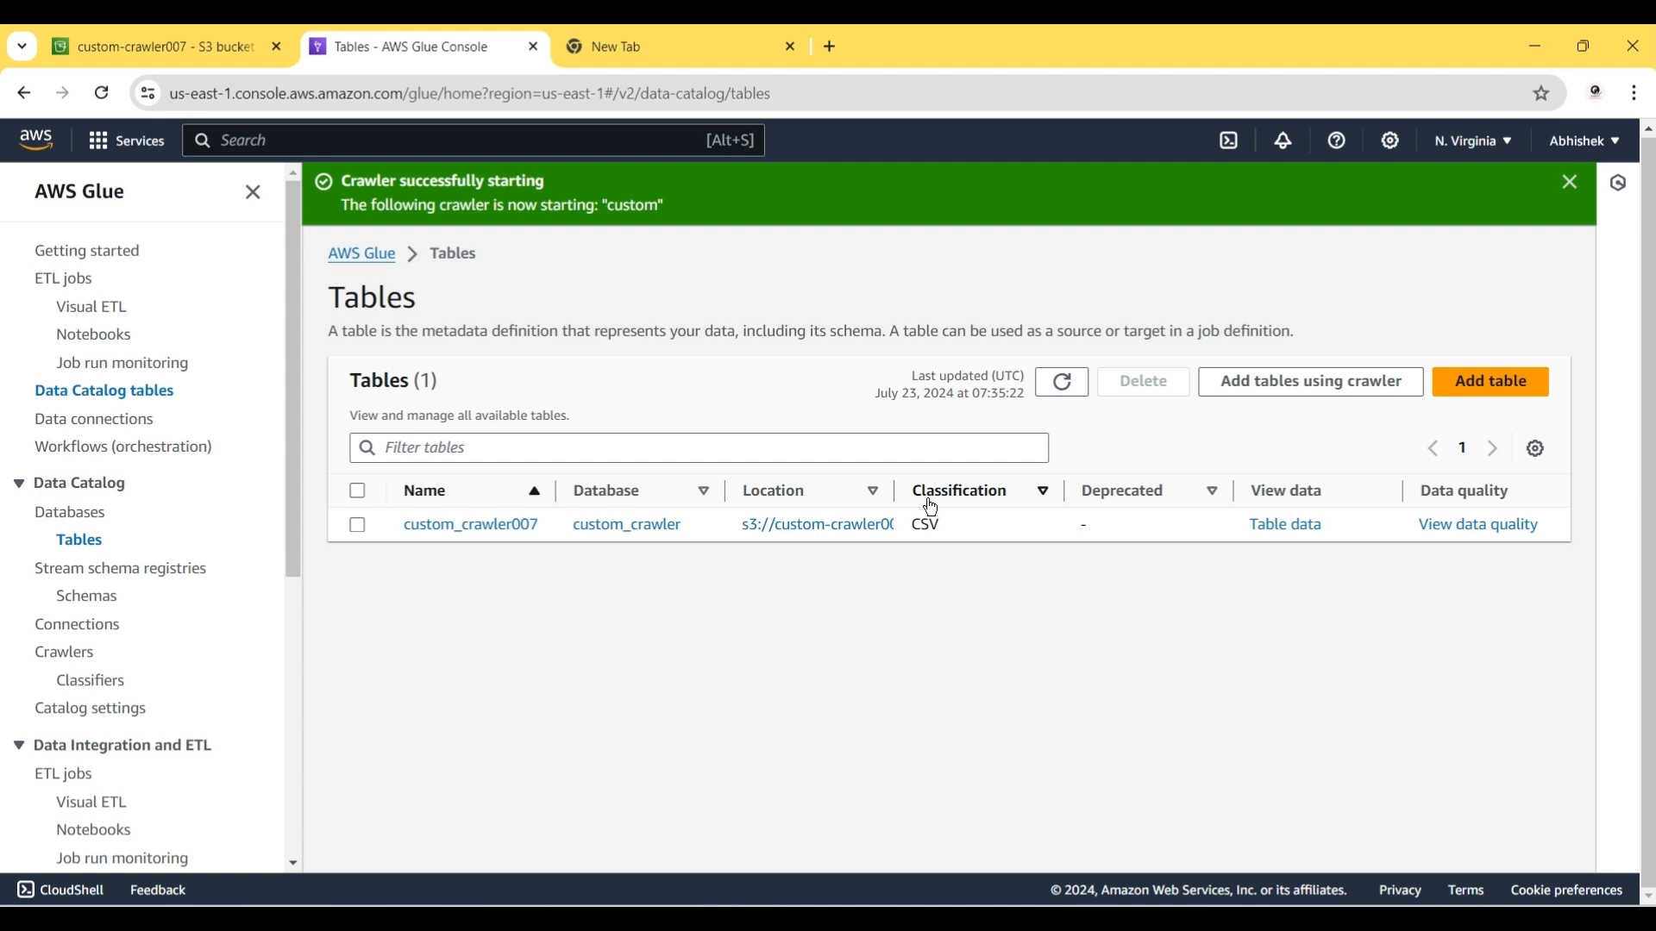
click(478, 528)
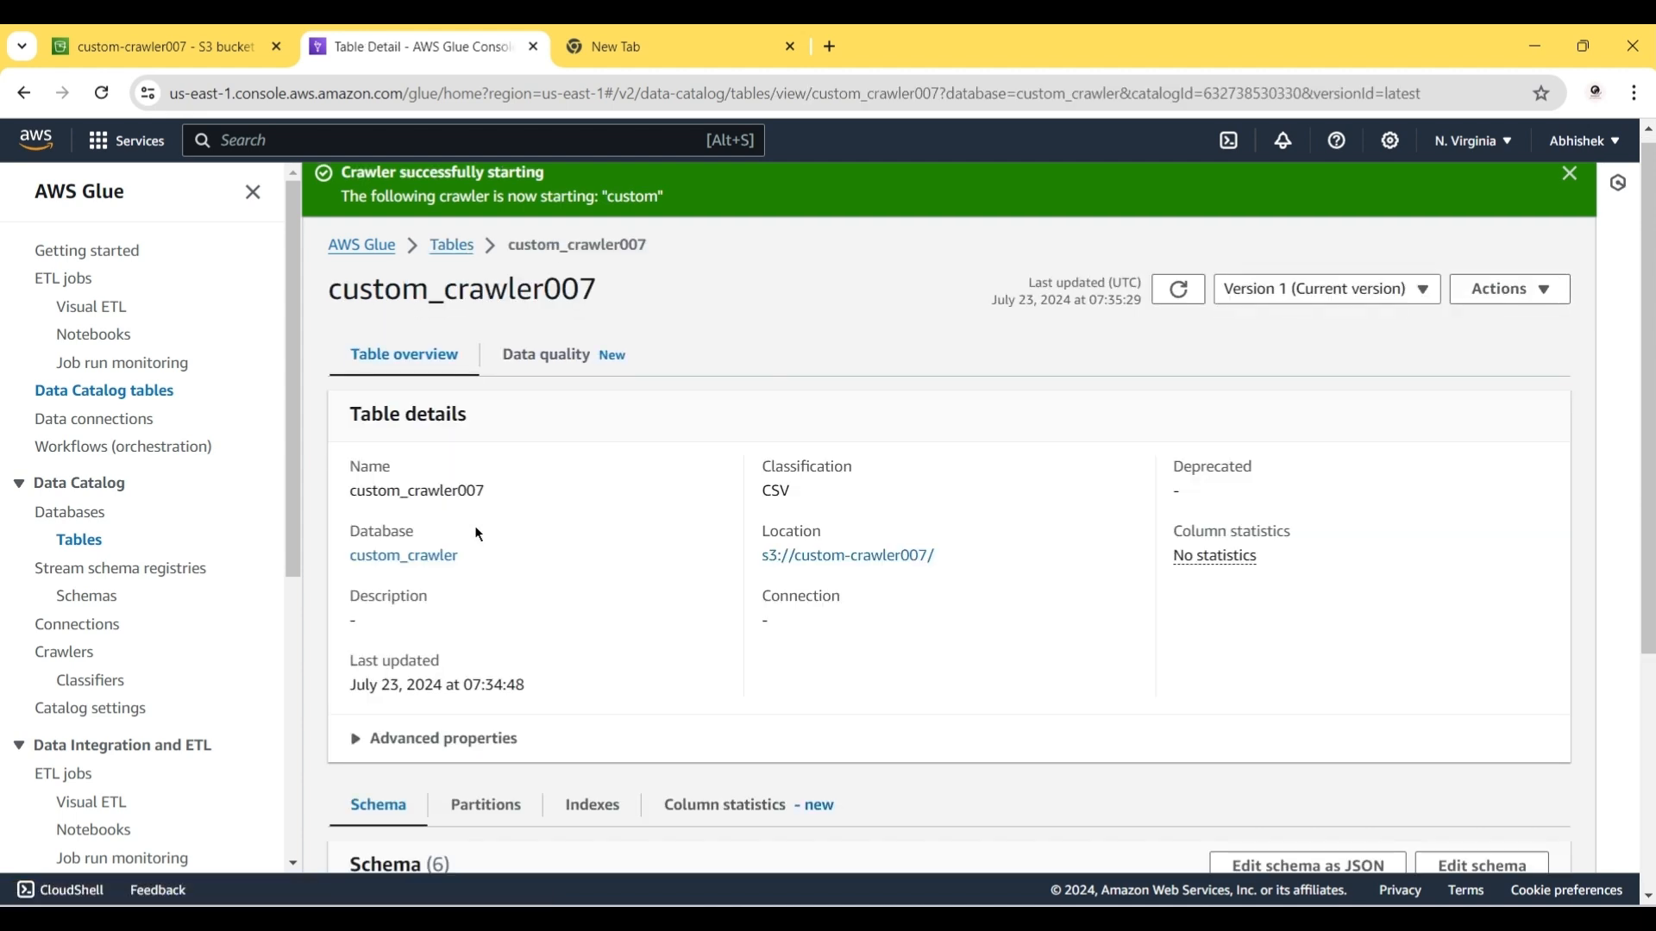
scroll(479, 534, down, 4)
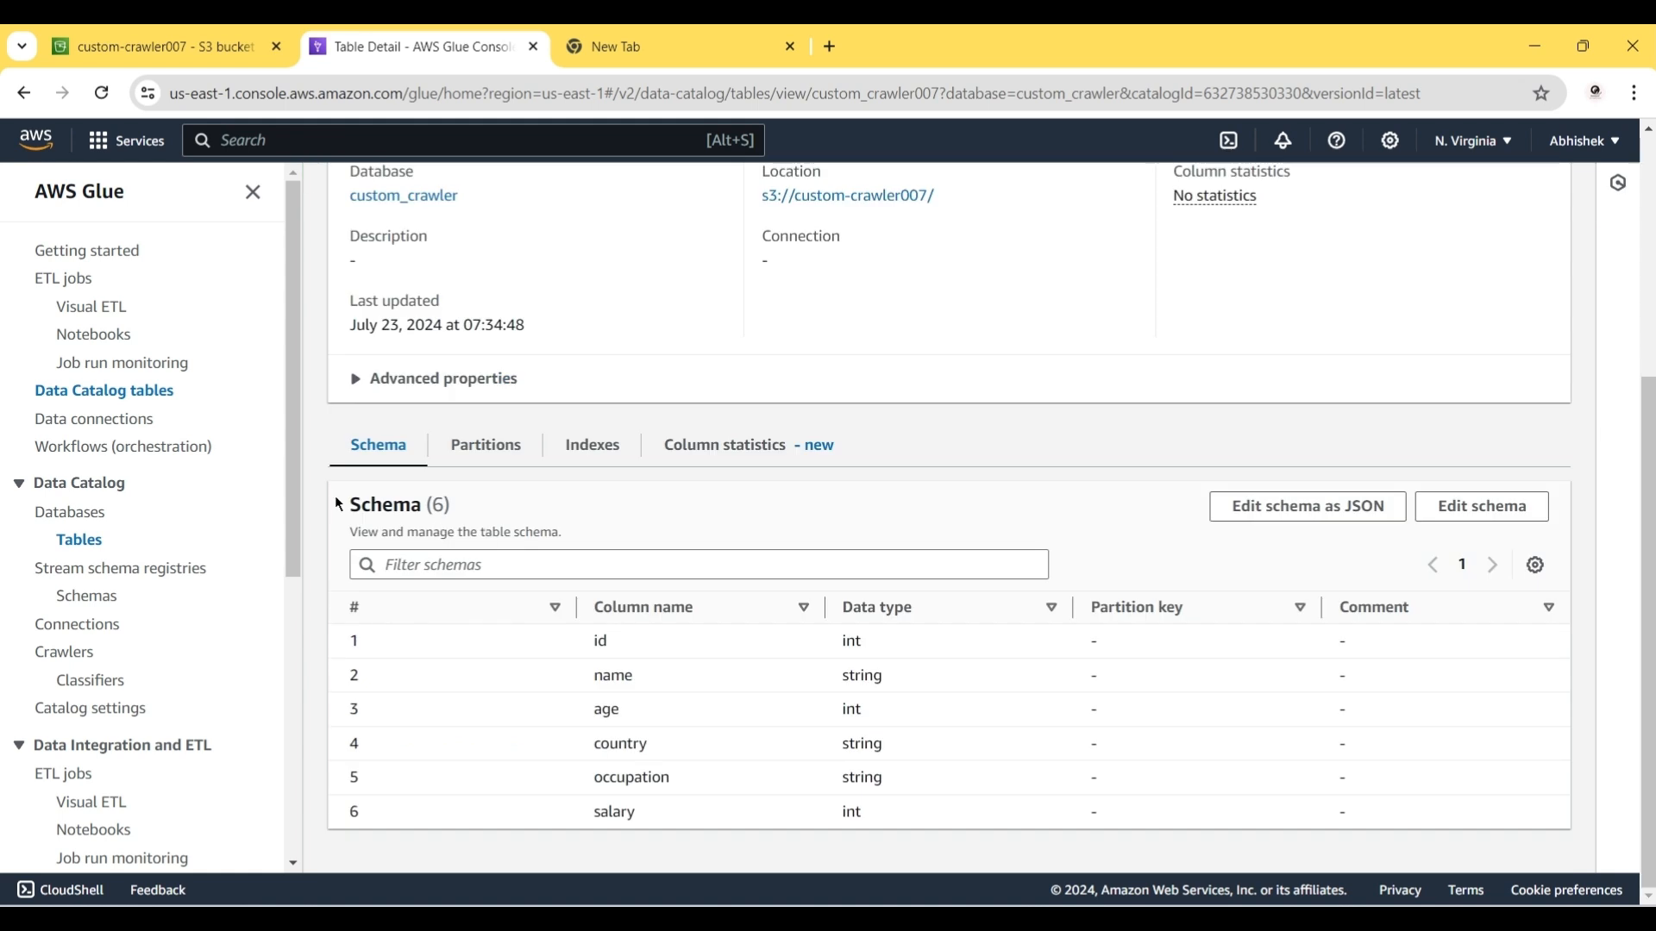
drag(348, 511, 471, 521)
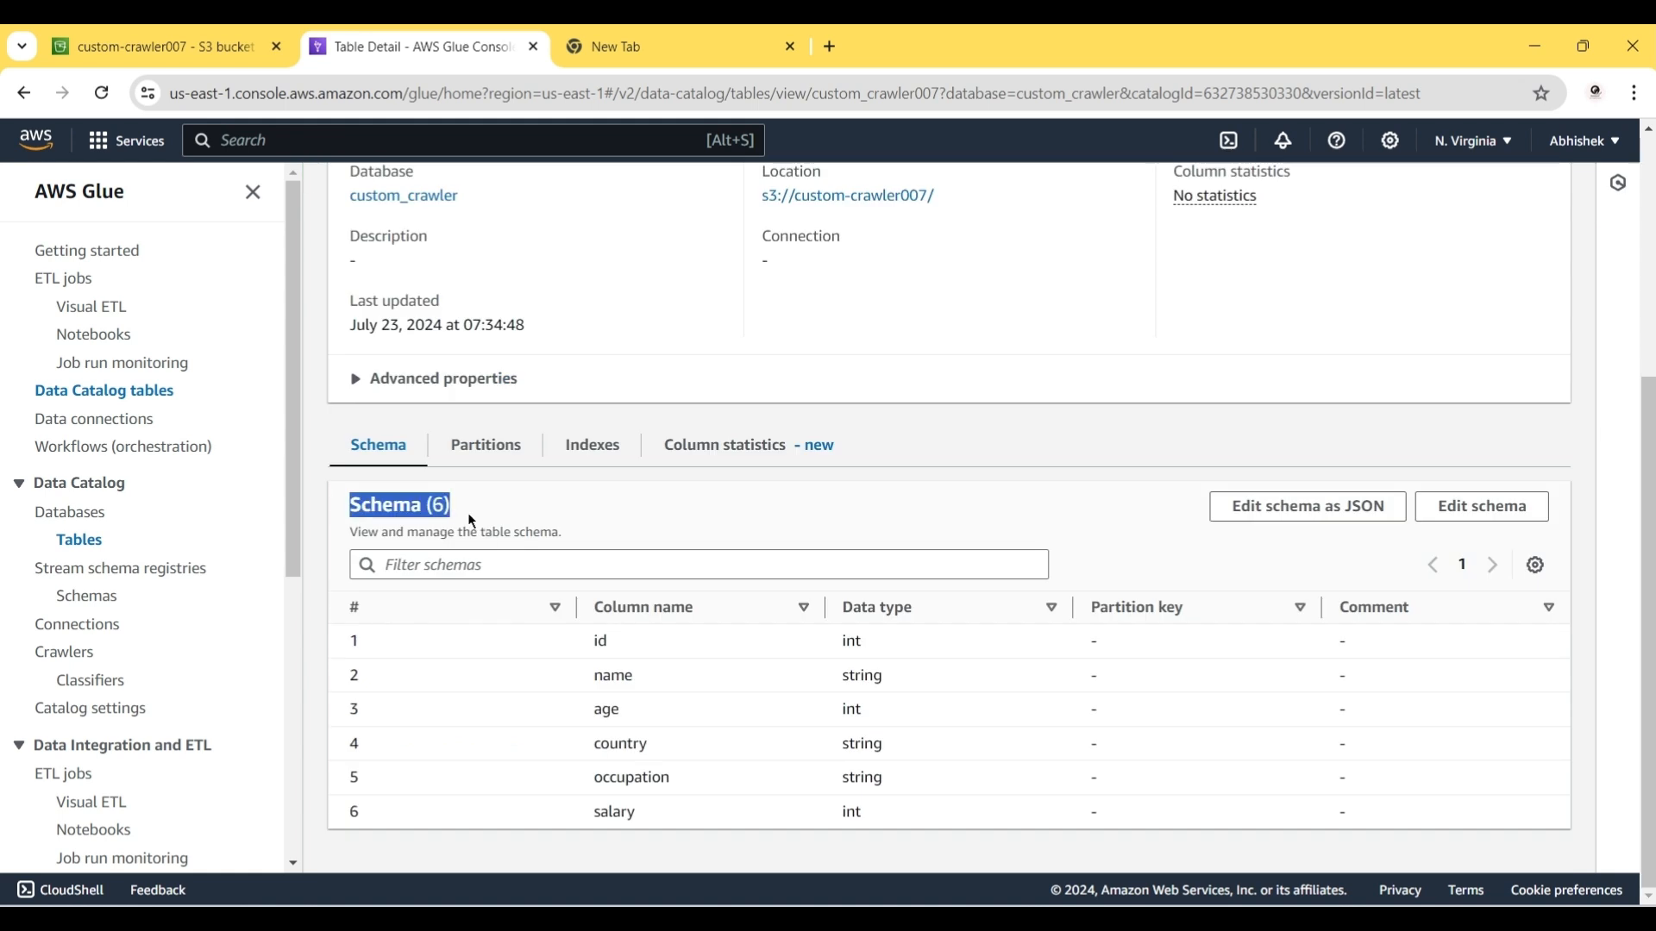